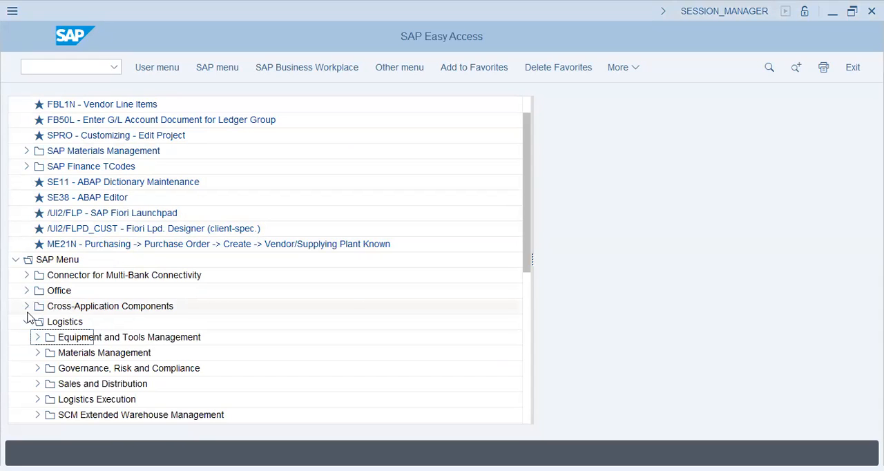
# Step: Collapse the Logistics folder and expand Accounting down to General Ledger under Financial Accounting
pyautogui.scroll(-5, 114, 282)
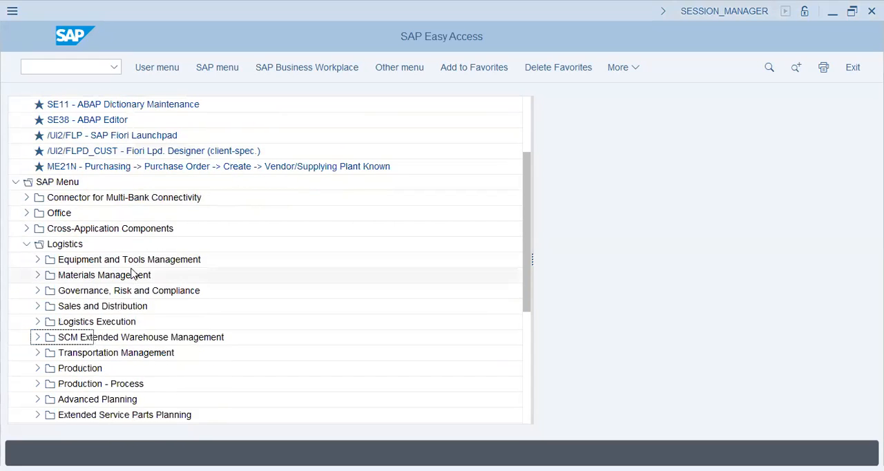
pyautogui.click(26, 244)
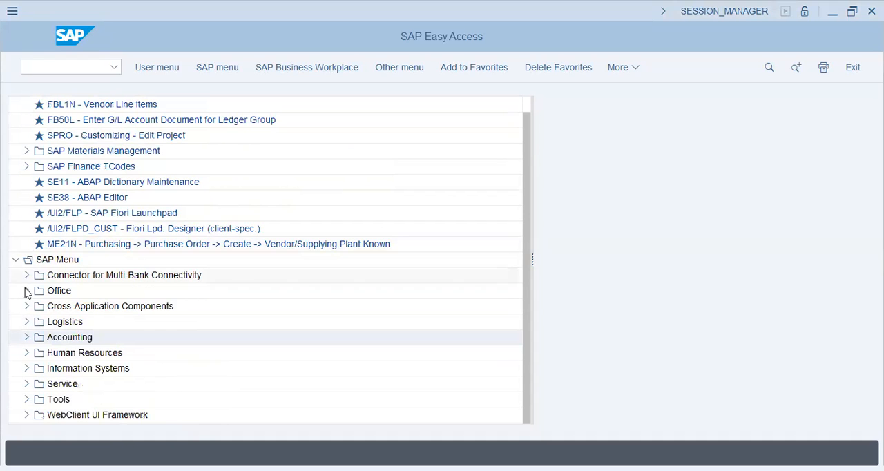
pyautogui.click(25, 339)
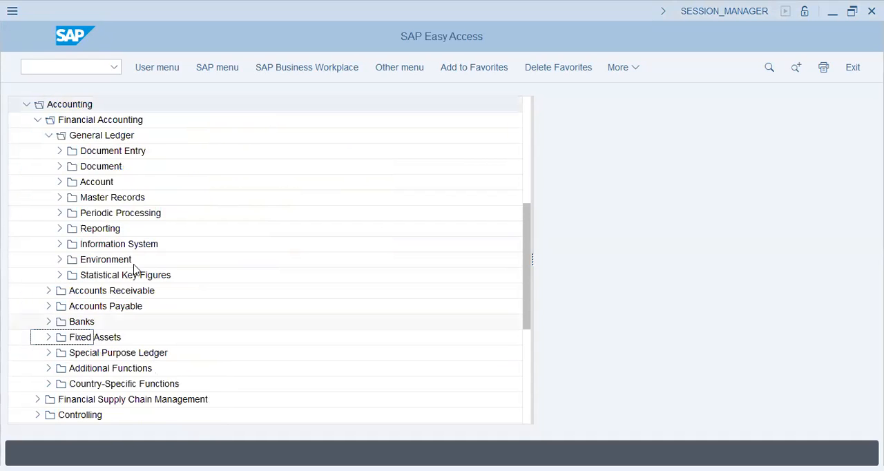
pyautogui.click(49, 137)
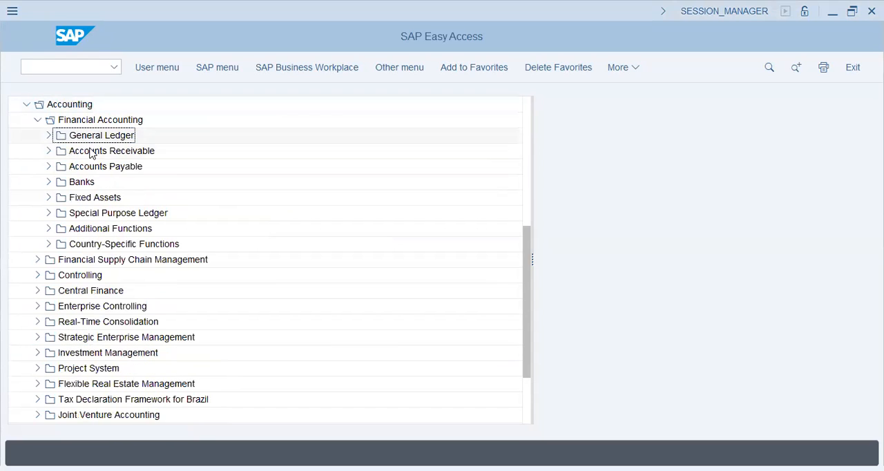
pyautogui.click(77, 198)
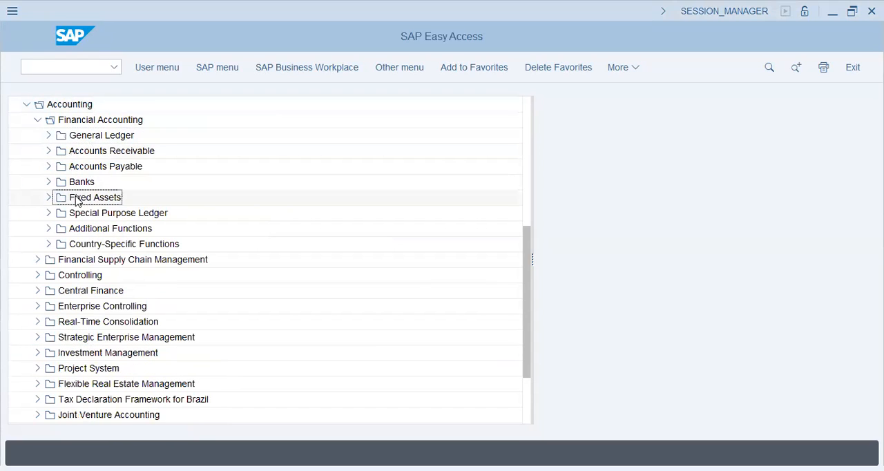
pyautogui.click(49, 136)
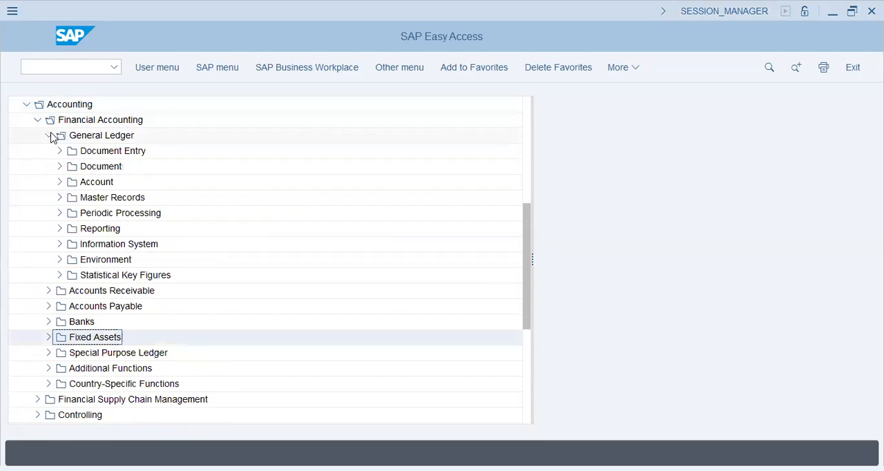
# Step: Expand the General Ledger master records down to Individual Processing of G/L accounts, collapsing Collective Processing
pyautogui.click(60, 197)
pyautogui.click(119, 216)
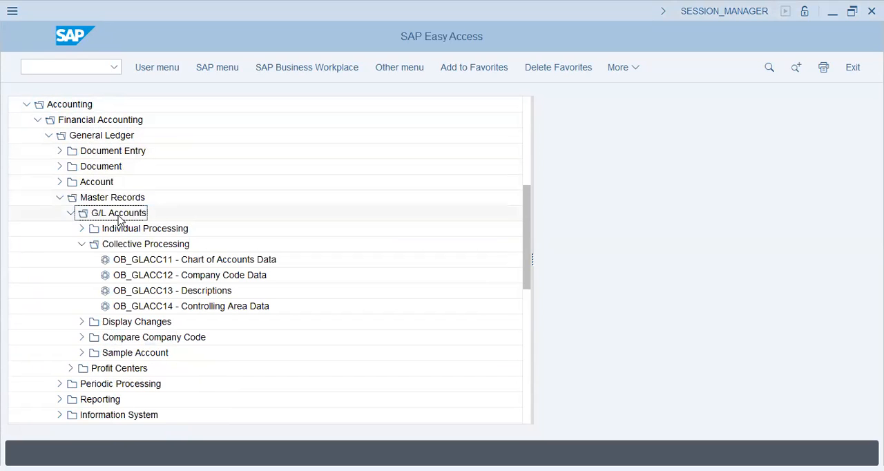
pyautogui.click(81, 244)
pyautogui.click(81, 229)
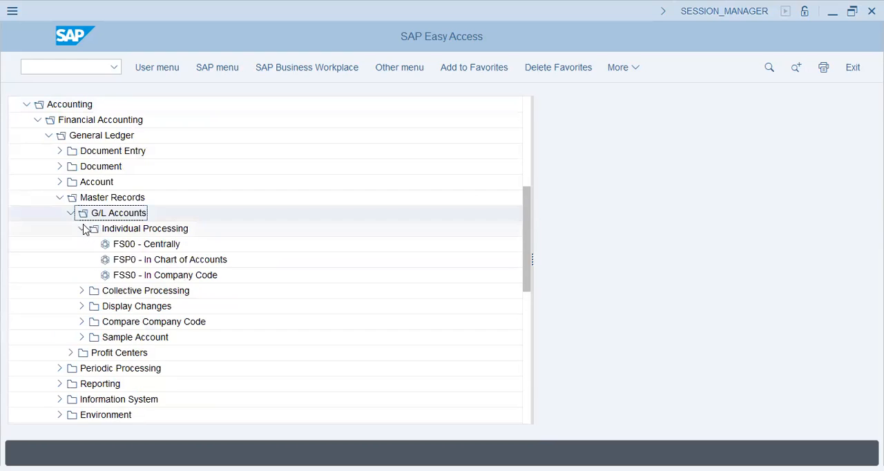
# Step: Open FS00 for central G/L account processing and enlarge the account details area
pyautogui.click(168, 249)
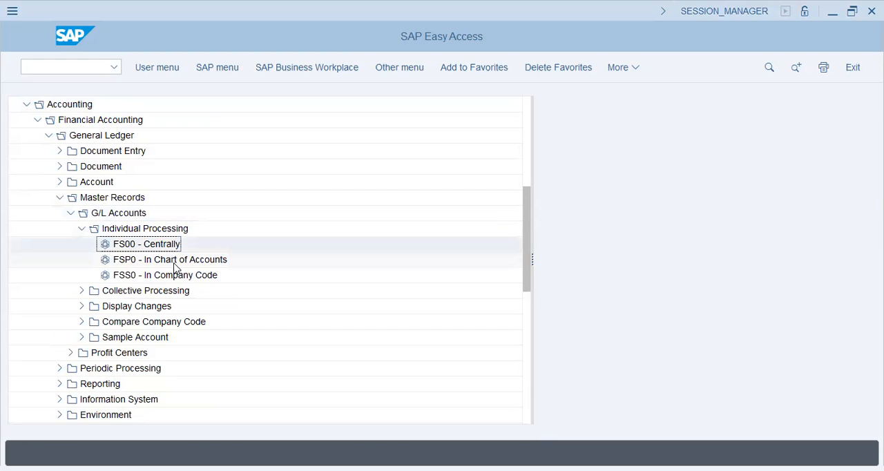
pyautogui.click(176, 259)
pyautogui.click(164, 274)
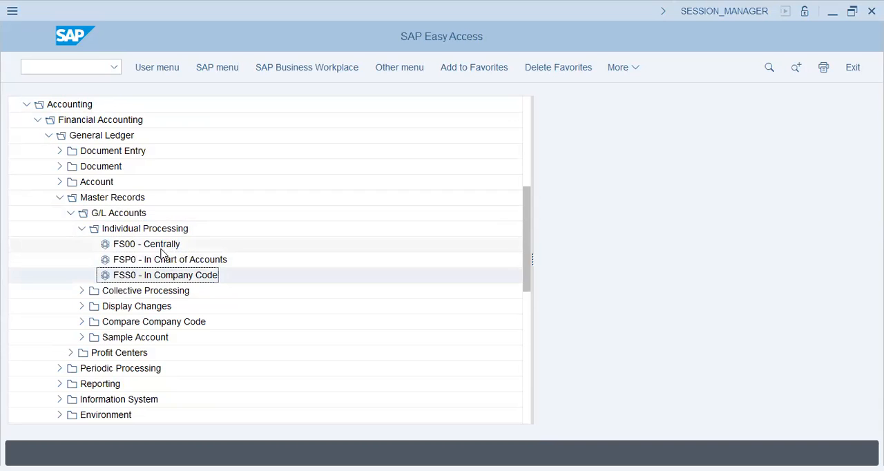
pyautogui.doubleClick(163, 250)
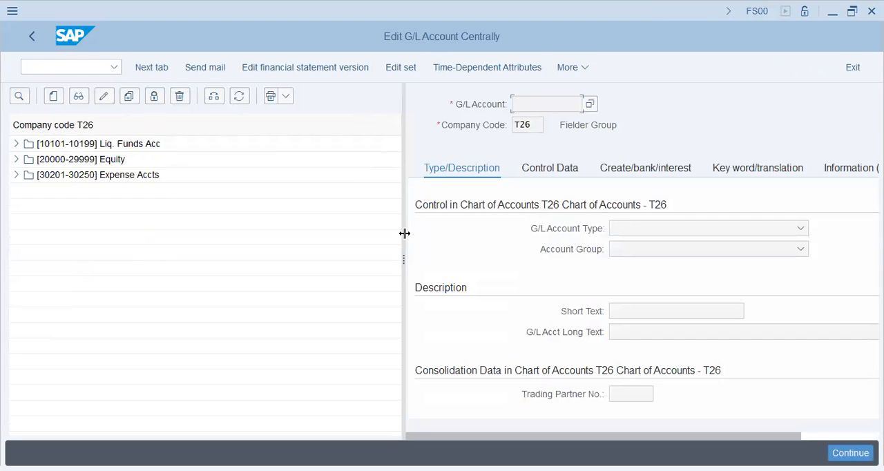
pyautogui.moveTo(405, 233); pyautogui.dragTo(317, 235)
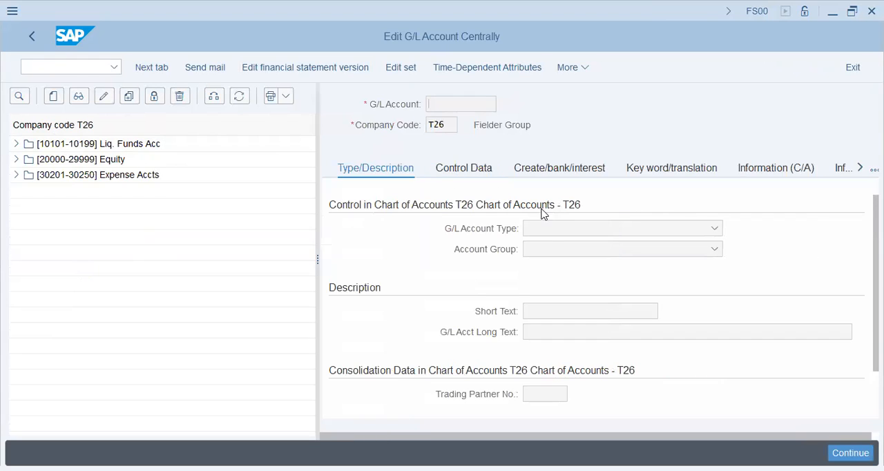
# Step: Review the available account groups and try to view the control data without specifying a G/L account
pyautogui.click(550, 251)
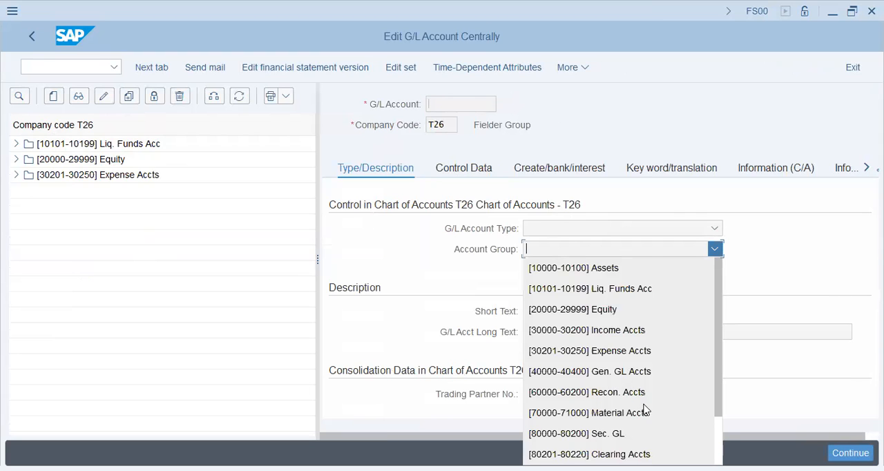
pyautogui.scroll(-2, 641, 387)
pyautogui.scroll(-1, 641, 380)
pyautogui.click(486, 245)
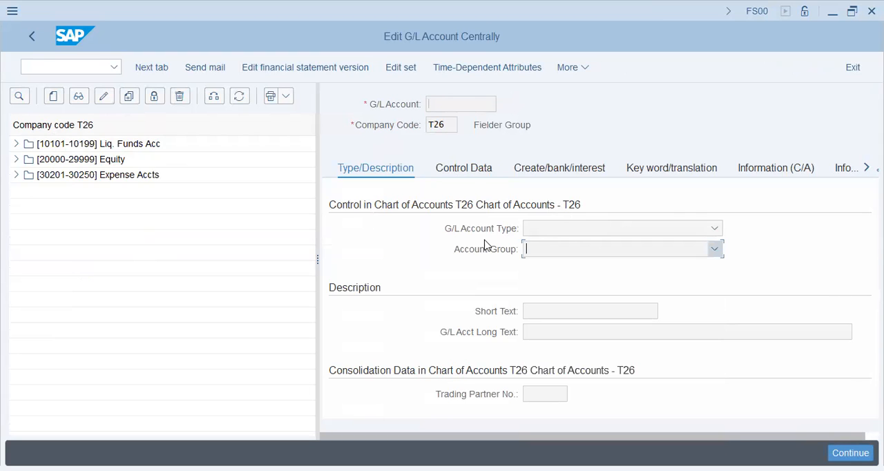
pyautogui.click(474, 171)
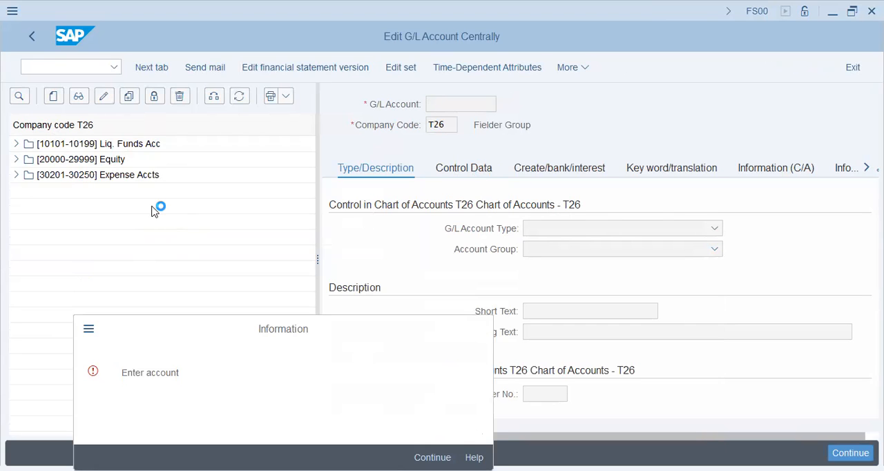
pyautogui.press('Return')
# Step: Display the Retained Earnings account 20000 from the Equity group and examine its control data
pyautogui.click(17, 160)
pyautogui.doubleClick(79, 176)
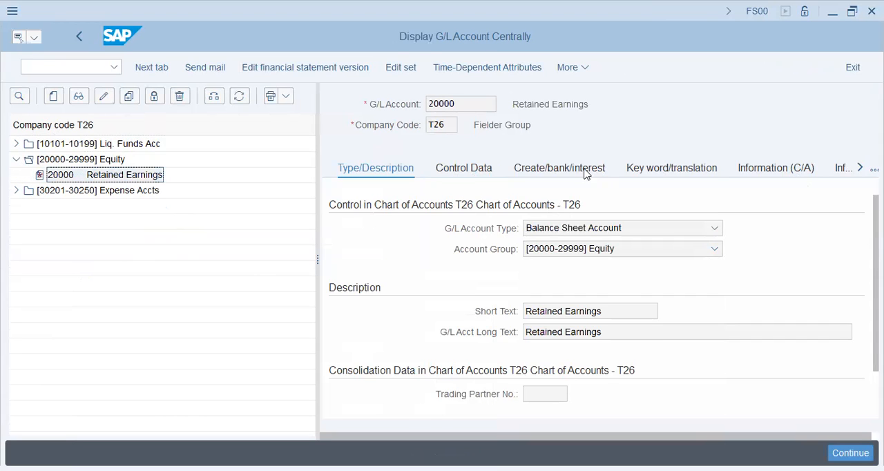
pyautogui.click(486, 179)
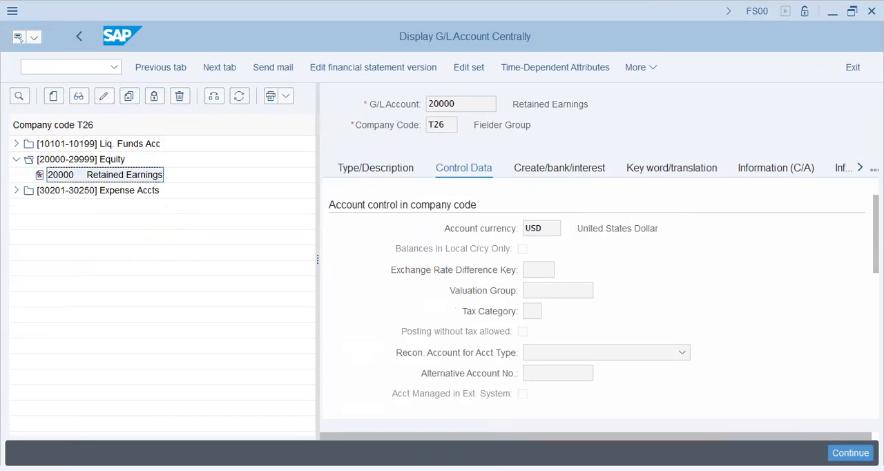
pyautogui.click(853, 11)
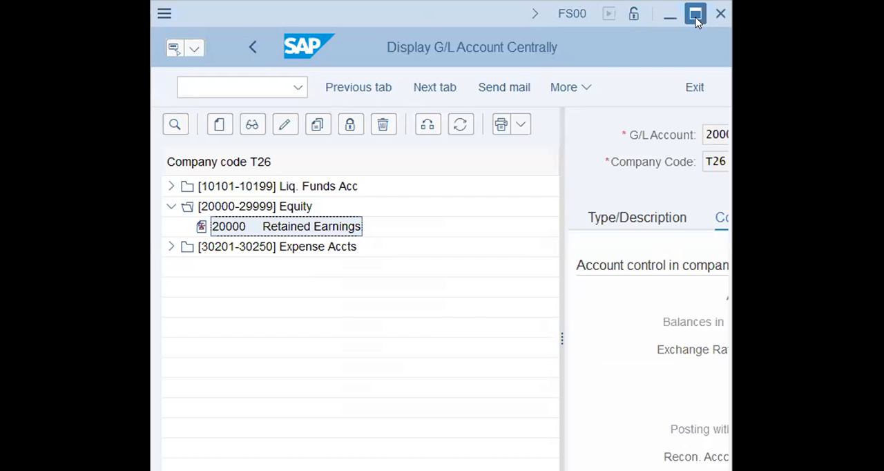
pyautogui.click(696, 14)
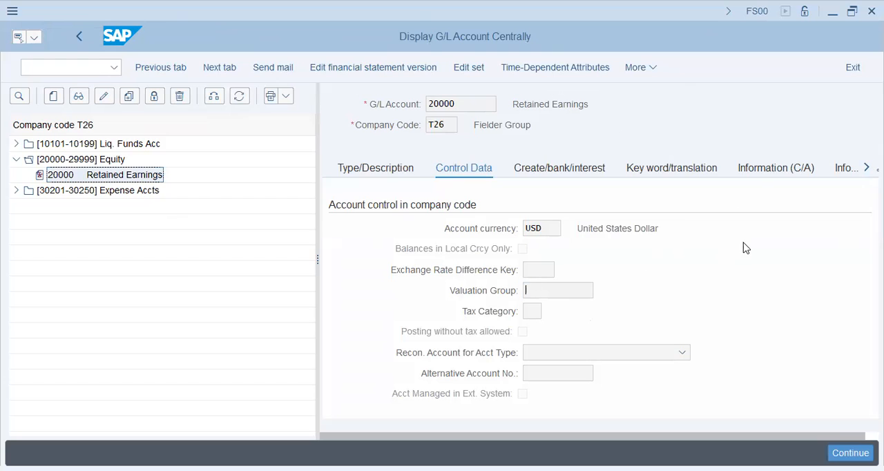
pyautogui.scroll(-10, 825, 250)
pyautogui.scroll(10, 825, 250)
# Step: Open the Stationery Expense account 30201 from the Expense Accts group for changing
pyautogui.click(16, 192)
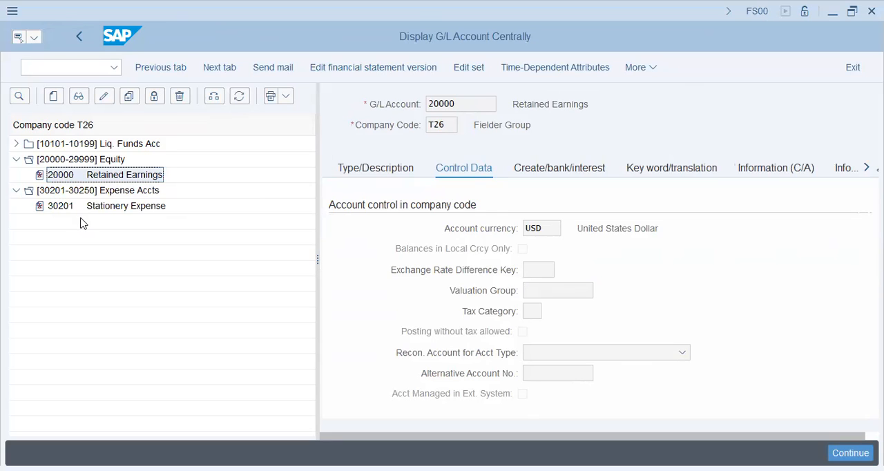
pyautogui.click(114, 206)
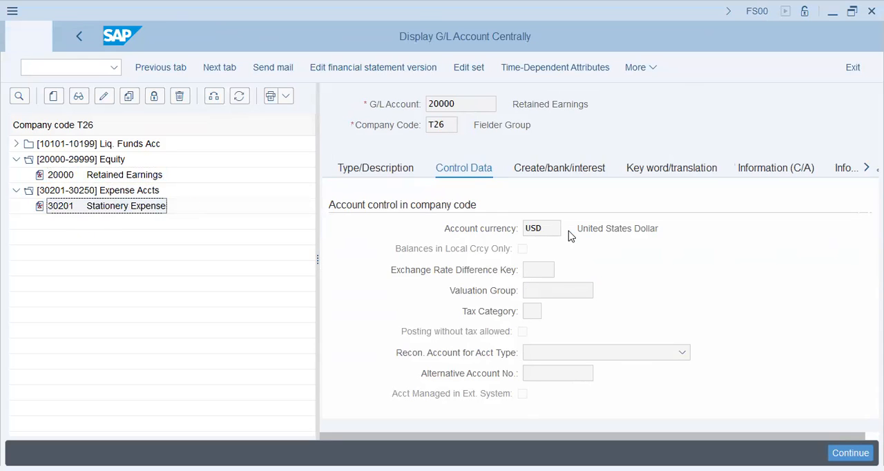
pyautogui.click(103, 96)
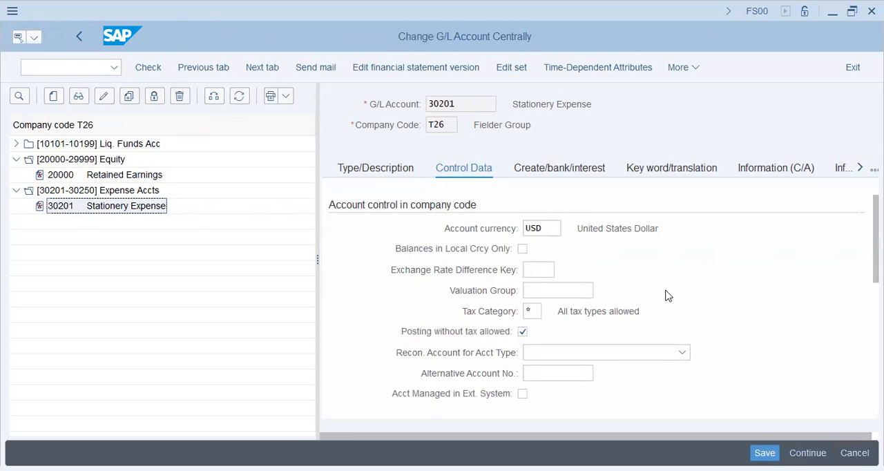
# Step: Set the G/L account type of Stationery Expense to Primary Costs or Revenue and review the other type options
pyautogui.click(393, 173)
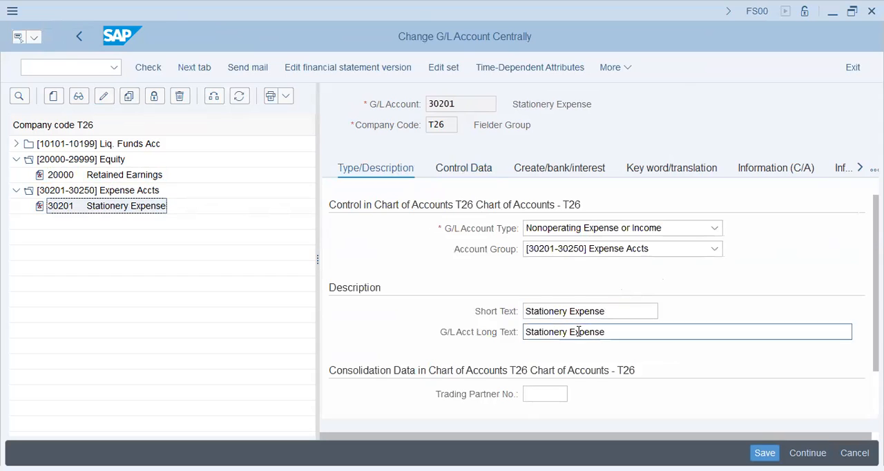
pyautogui.click(617, 229)
pyautogui.click(607, 289)
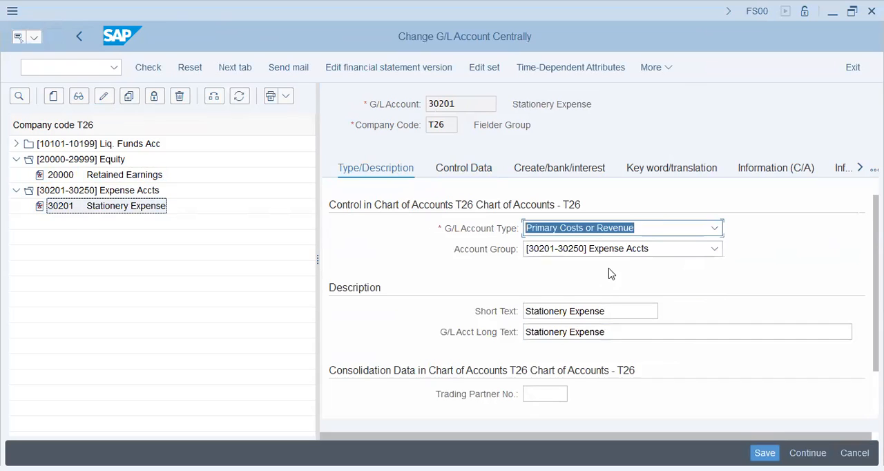
pyautogui.click(588, 231)
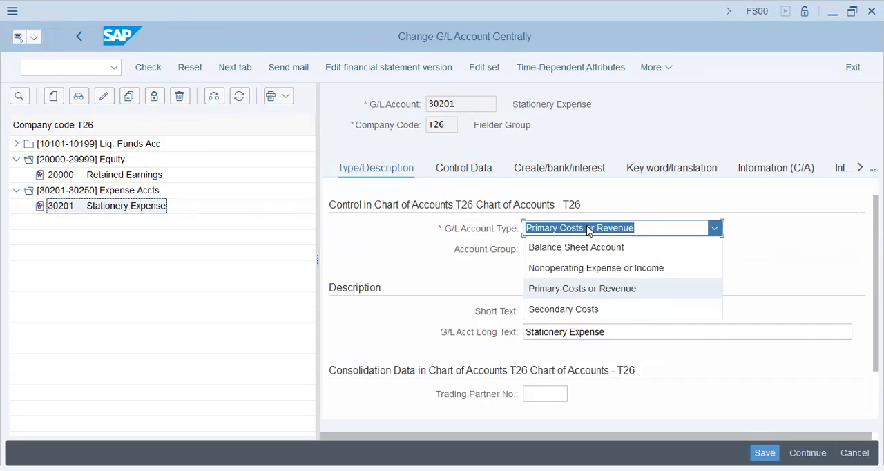
pyautogui.click(492, 277)
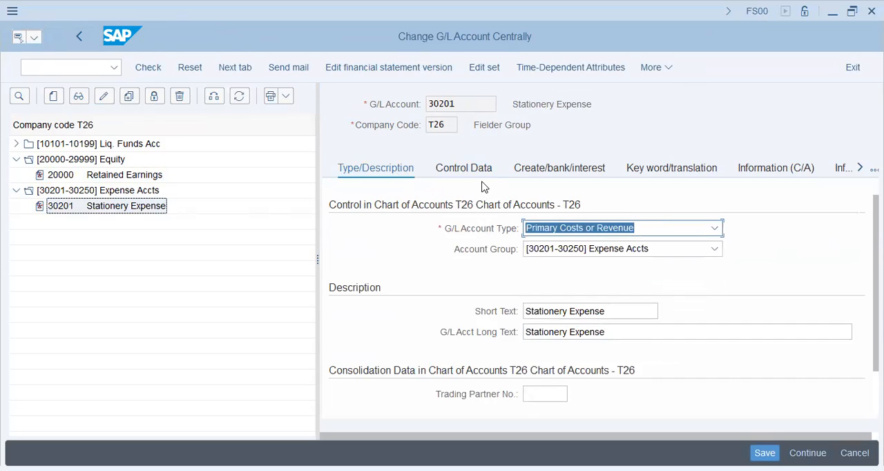
# Step: Examine the controlling area settings in the account's control data, including the cost element category, and discard the unsaved changes
pyautogui.click(480, 170)
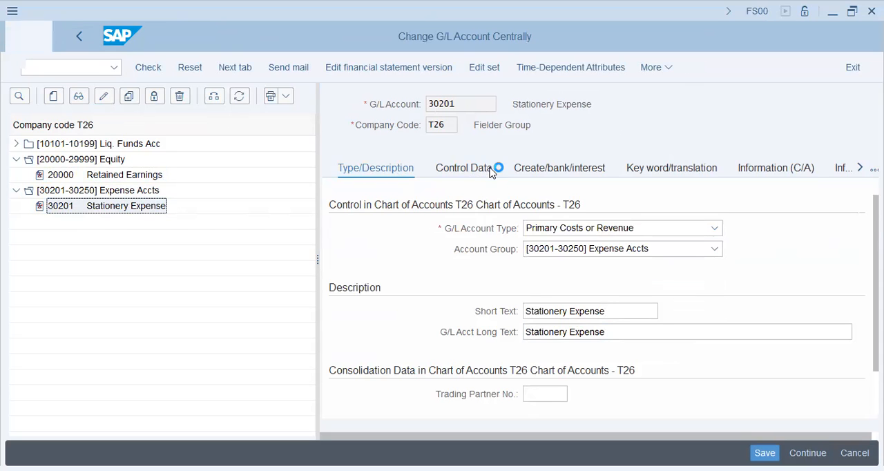
pyautogui.scroll(-5, 800, 306)
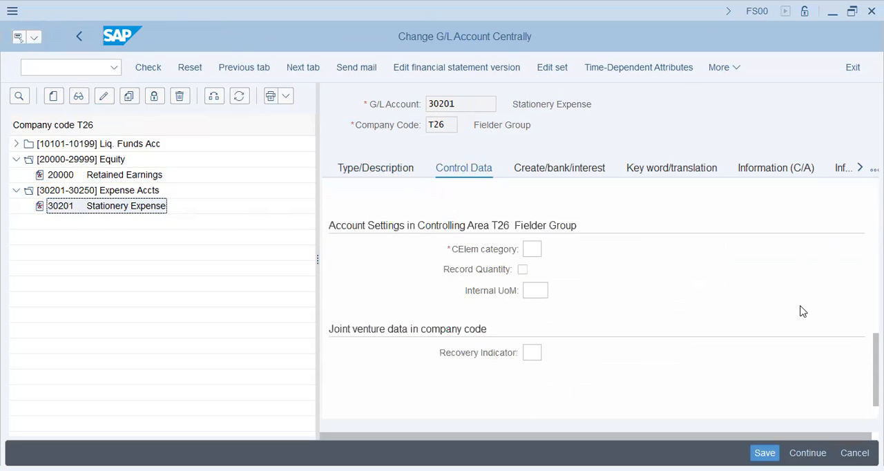
pyautogui.scroll(1, 801, 311)
pyautogui.scroll(-2, 802, 311)
pyautogui.click(531, 249)
pyautogui.click(320, 209)
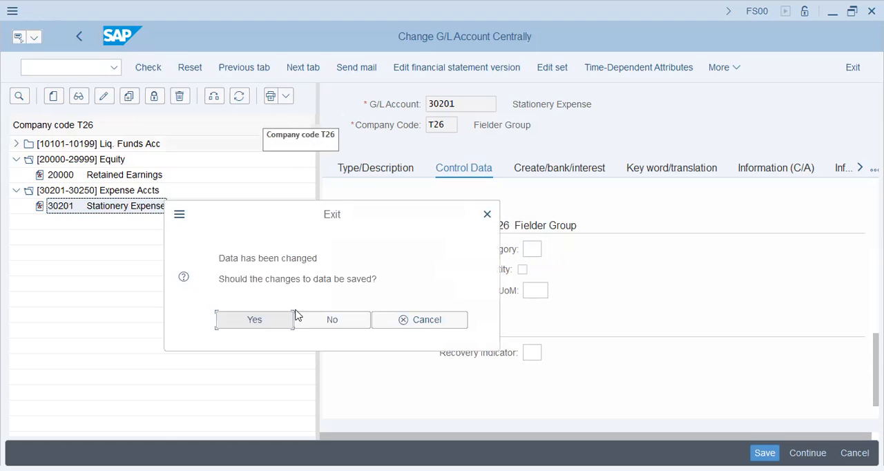
pyautogui.click(334, 322)
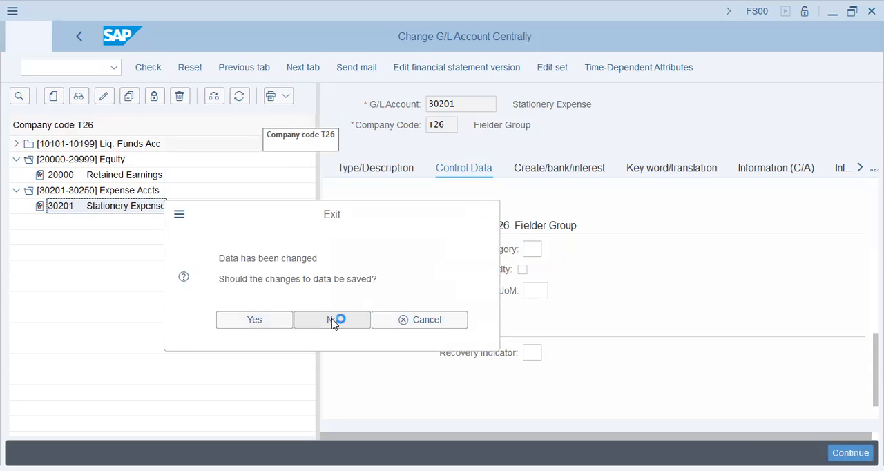
# Step: Reopen Stationery Expense and examine its account type and control data for controlling area settings
pyautogui.doubleClick(136, 210)
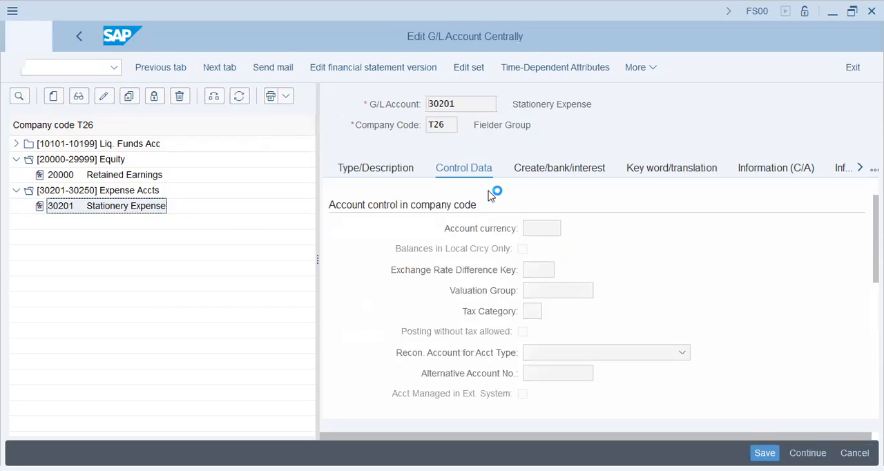
pyautogui.click(417, 169)
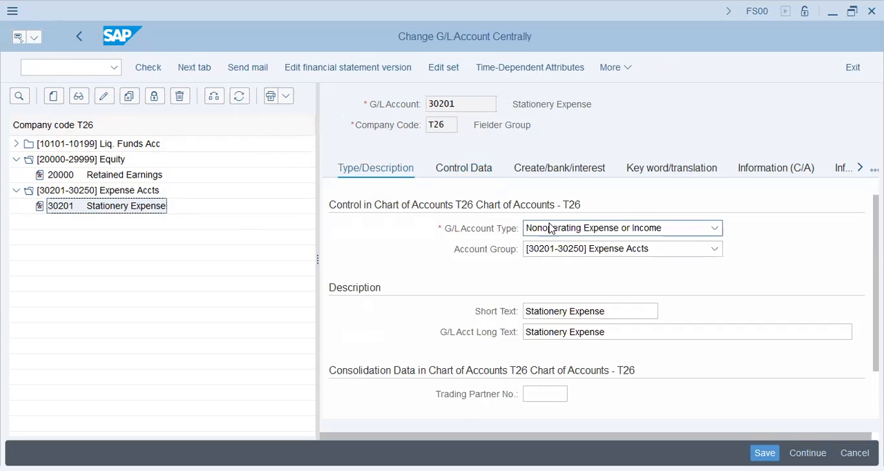
pyautogui.click(479, 174)
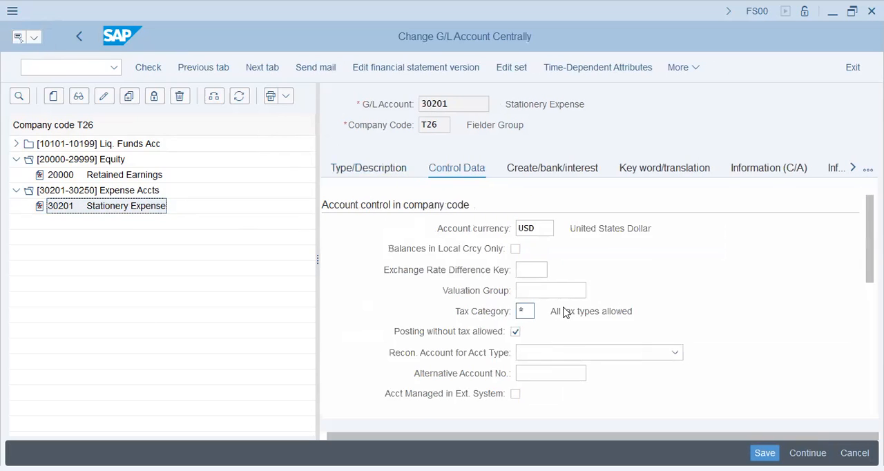
pyautogui.scroll(-5, 594, 304)
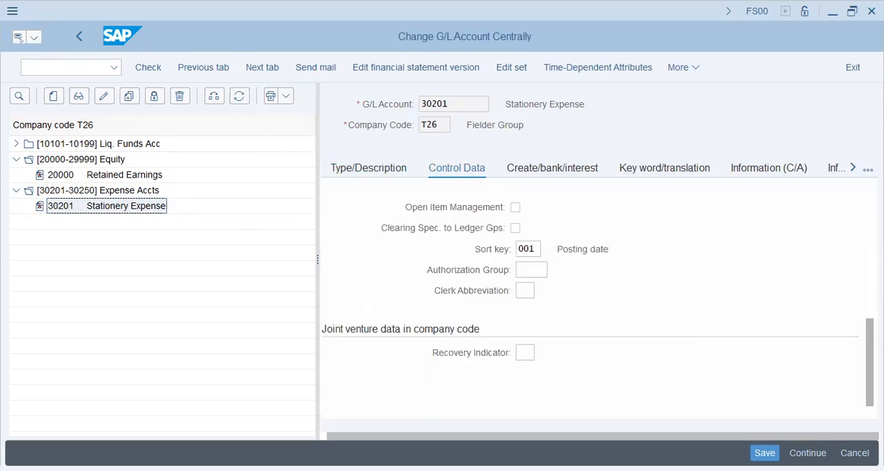
pyautogui.scroll(5, 594, 304)
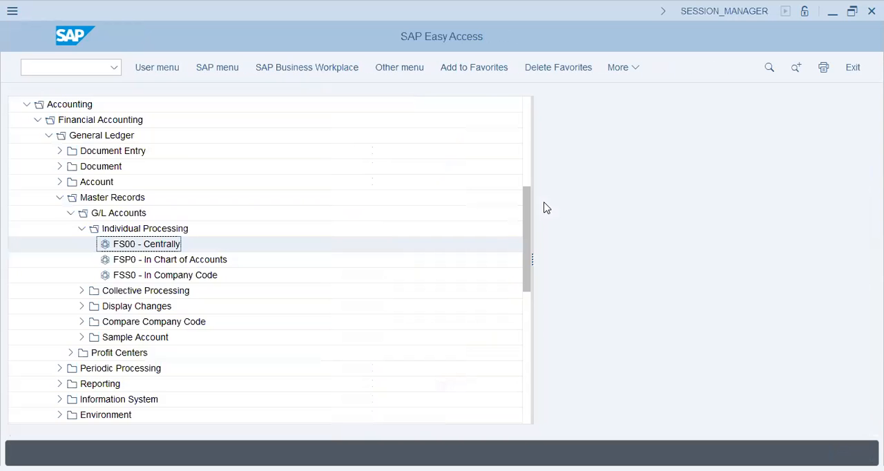
# Step: Collapse the G/L Accounts and Master Records folders and look through the Periodic Processing functions of General Ledger
pyautogui.click(163, 259)
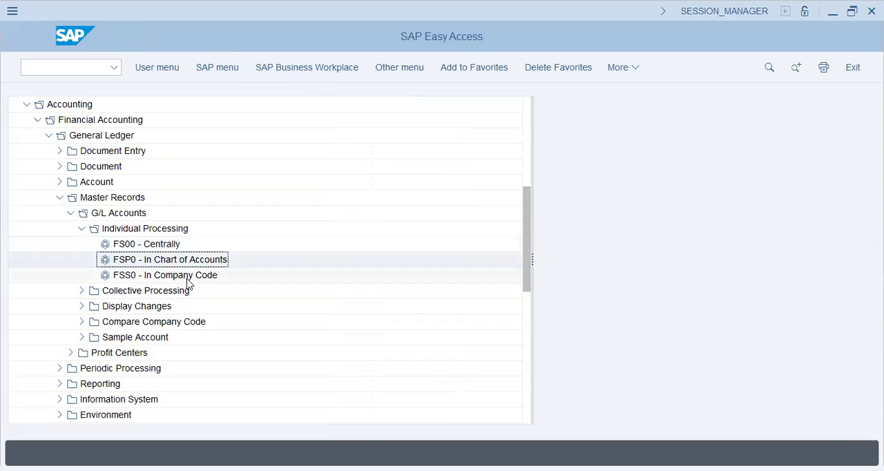
pyautogui.click(70, 214)
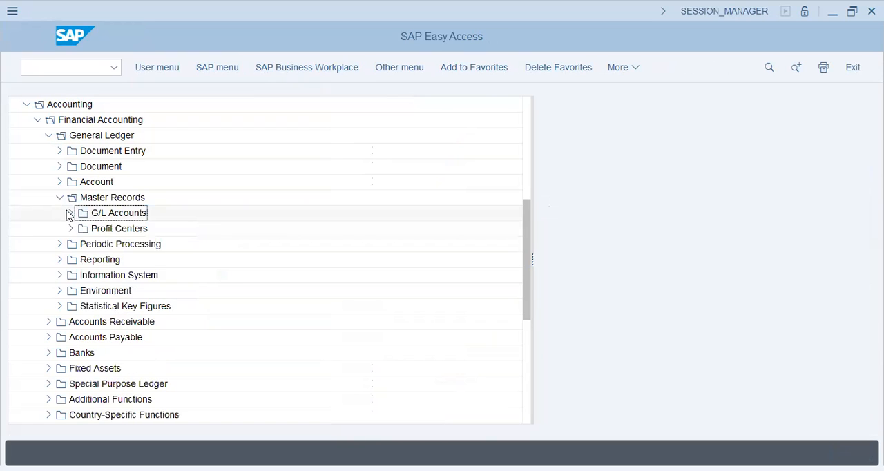
pyautogui.click(64, 199)
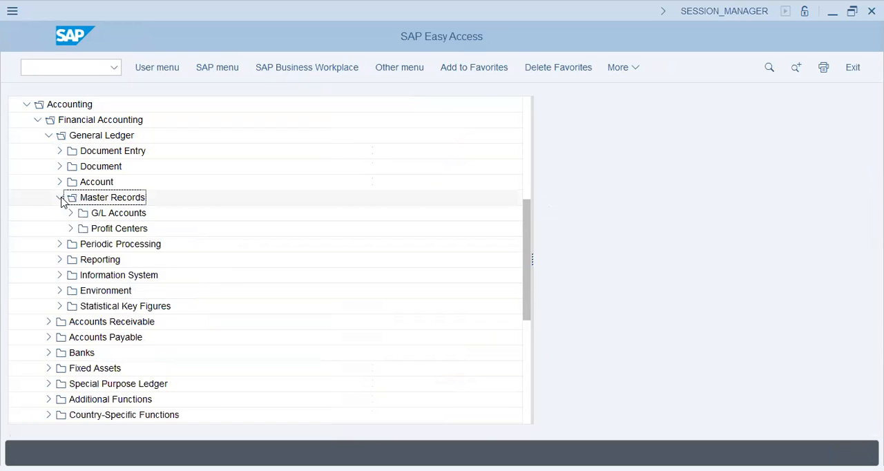
pyautogui.click(60, 199)
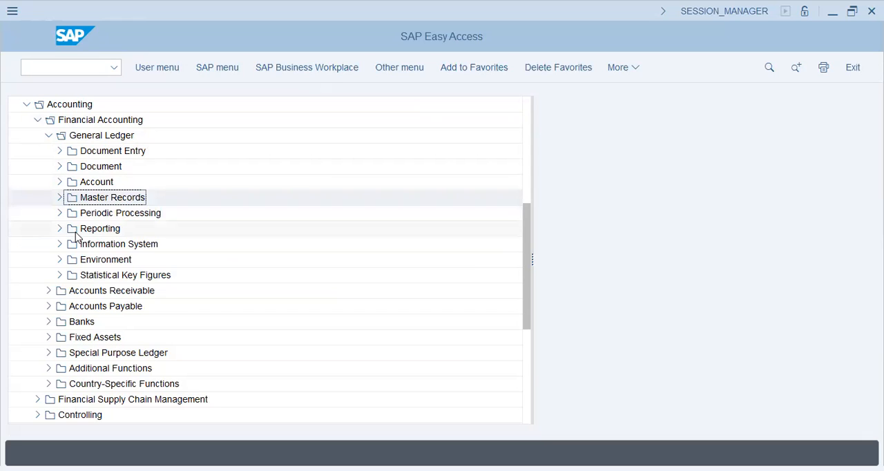
pyautogui.click(59, 213)
pyautogui.click(170, 233)
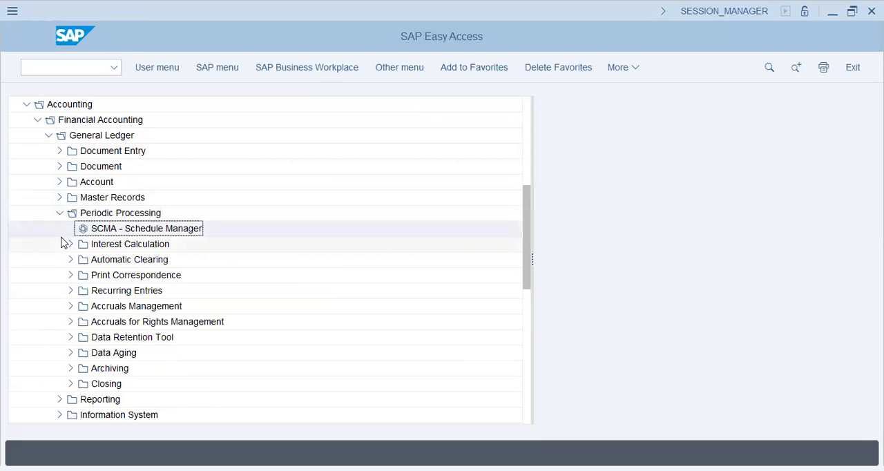
pyautogui.click(59, 214)
# Step: Review the collective processing transactions for G/L account master records, from Chart of Accounts Data to Controlling Area Data
pyautogui.click(59, 199)
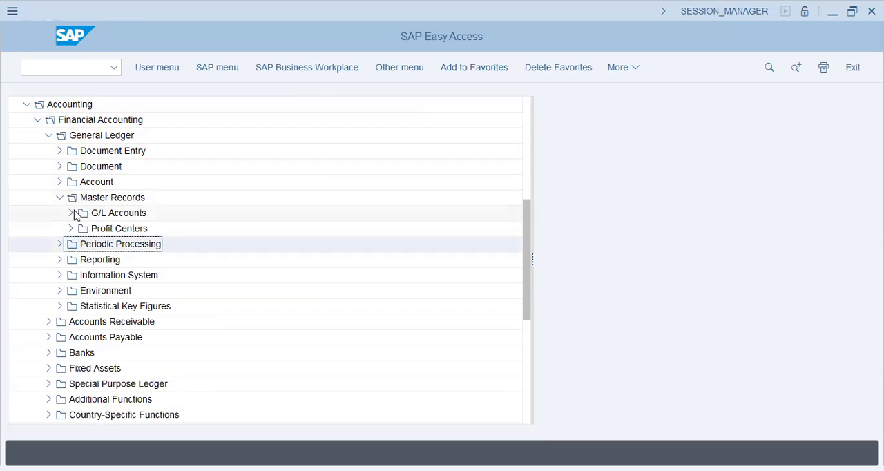
pyautogui.click(71, 213)
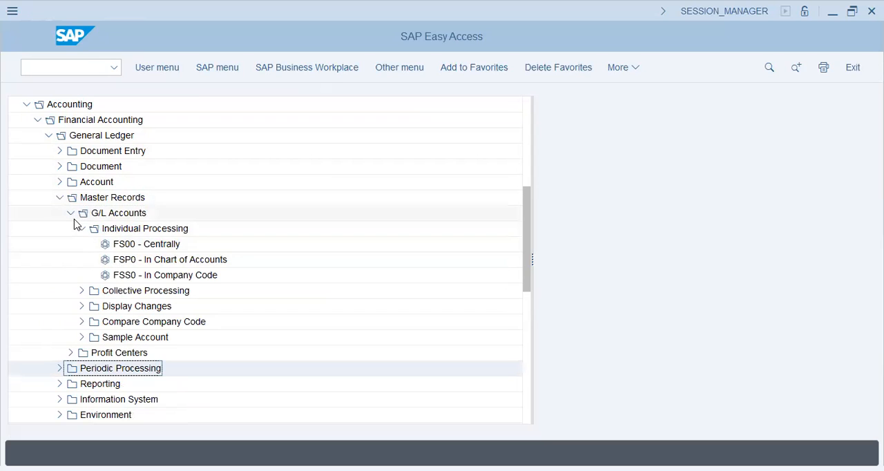
pyautogui.click(82, 229)
pyautogui.click(81, 244)
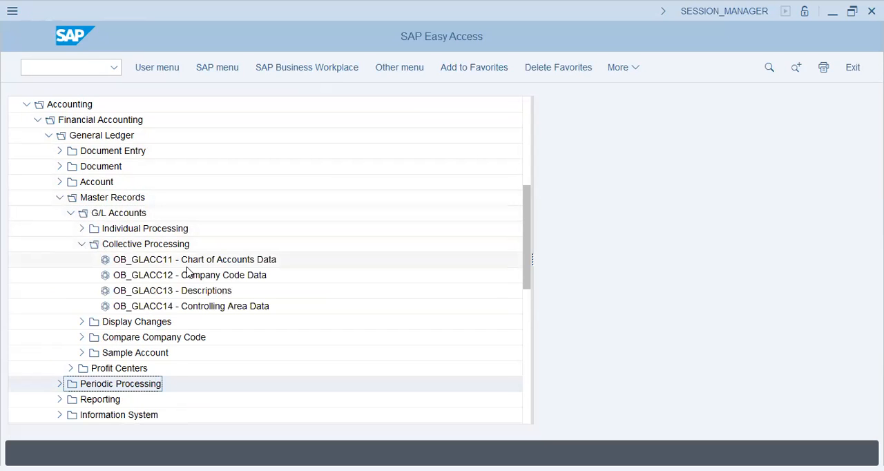
pyautogui.click(165, 262)
pyautogui.click(183, 275)
pyautogui.click(182, 290)
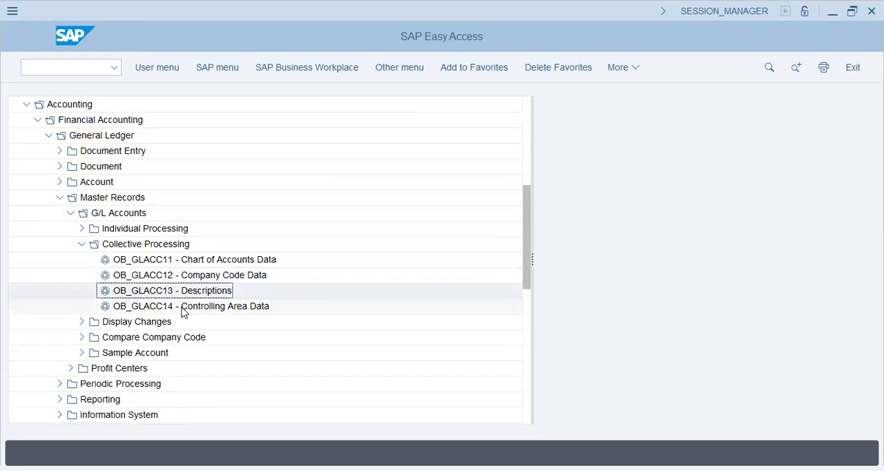
pyautogui.click(184, 308)
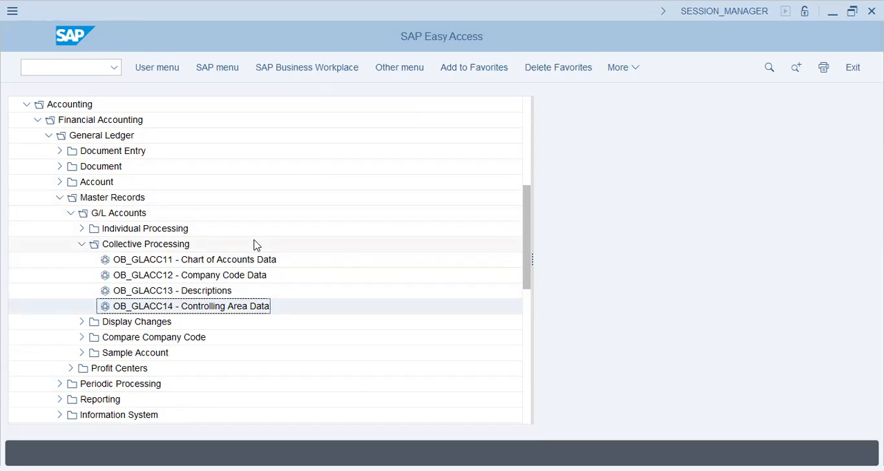
# Step: Review the Display Changes transactions for G/L accounts: centrally, in chart of accounts and in company code
pyautogui.click(82, 247)
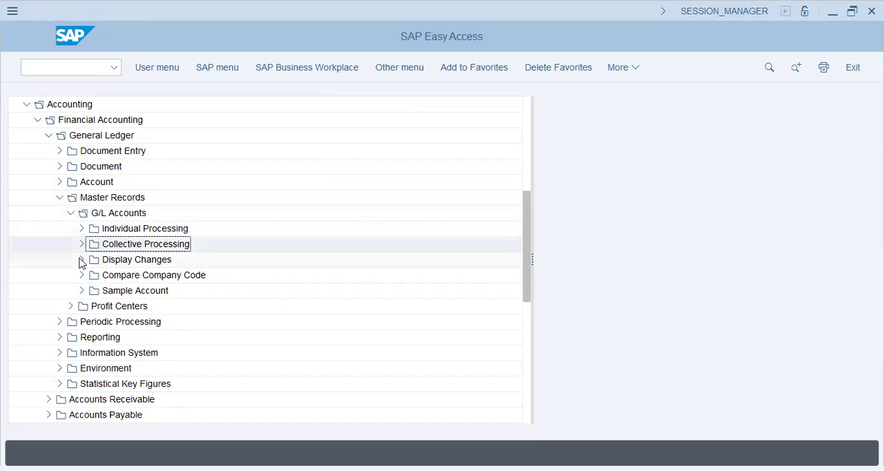
pyautogui.click(82, 260)
pyautogui.click(161, 277)
pyautogui.click(164, 291)
pyautogui.click(153, 305)
# Step: Review the Compare Company Code and Sample Account transactions for G/L accounts
pyautogui.click(82, 322)
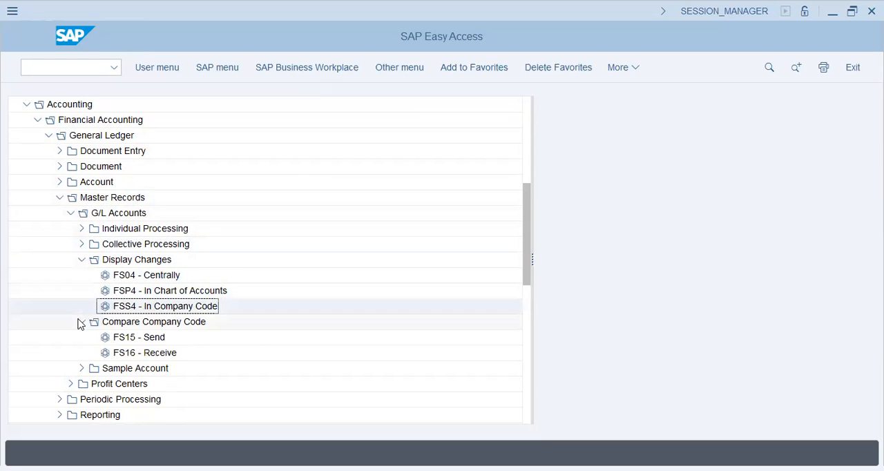
pyautogui.click(145, 339)
pyautogui.click(138, 354)
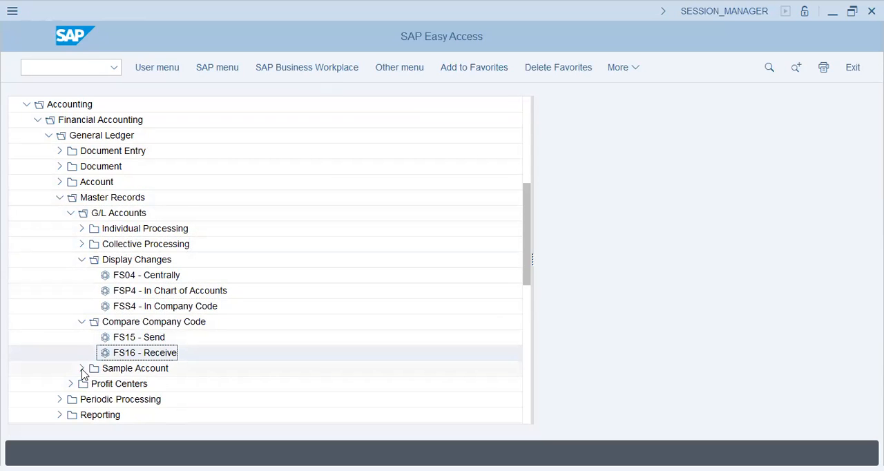
pyautogui.click(82, 368)
pyautogui.scroll(-2, 148, 297)
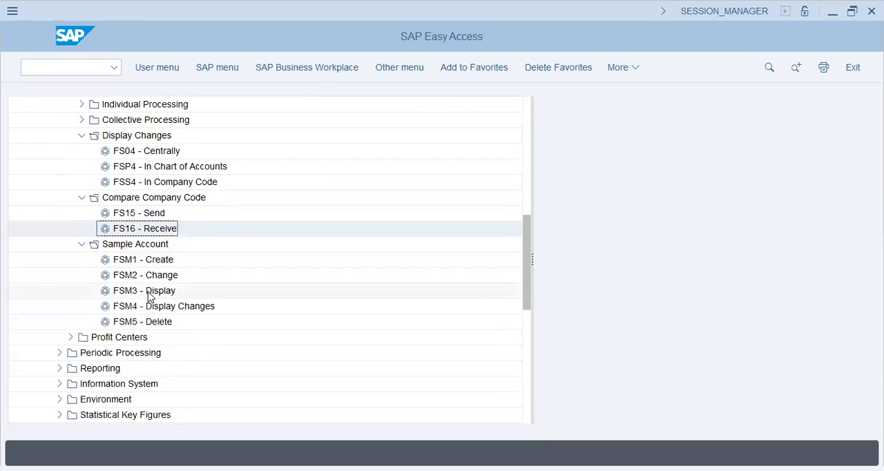
pyautogui.click(148, 276)
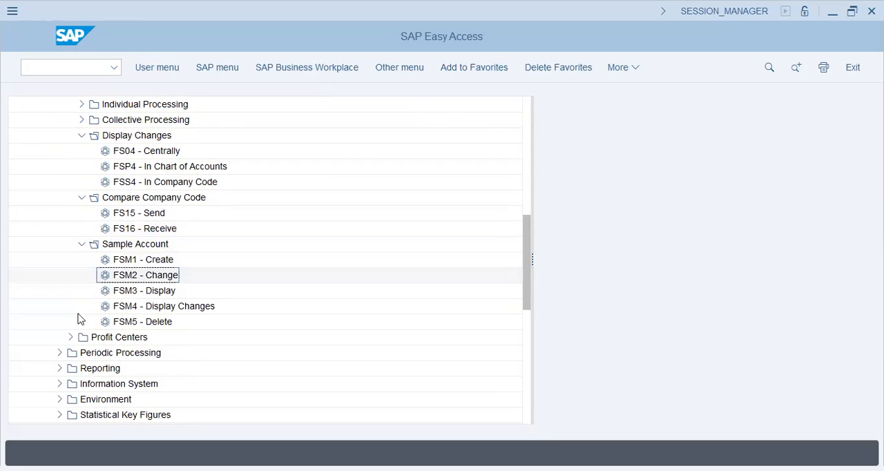
# Step: Examine the Profit Centers master record functions, covering Individual Processing and the Standard Hierarchy transactions
pyautogui.click(70, 337)
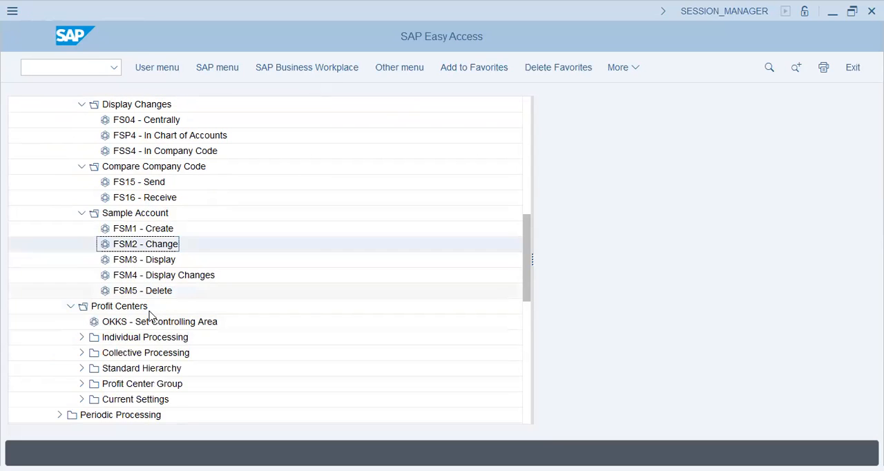
pyautogui.click(148, 337)
pyautogui.scroll(-2, 207, 200)
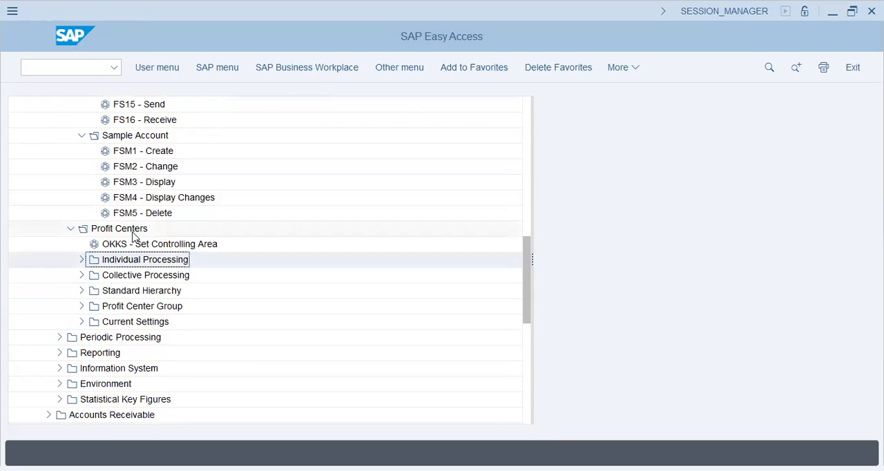
pyautogui.click(81, 260)
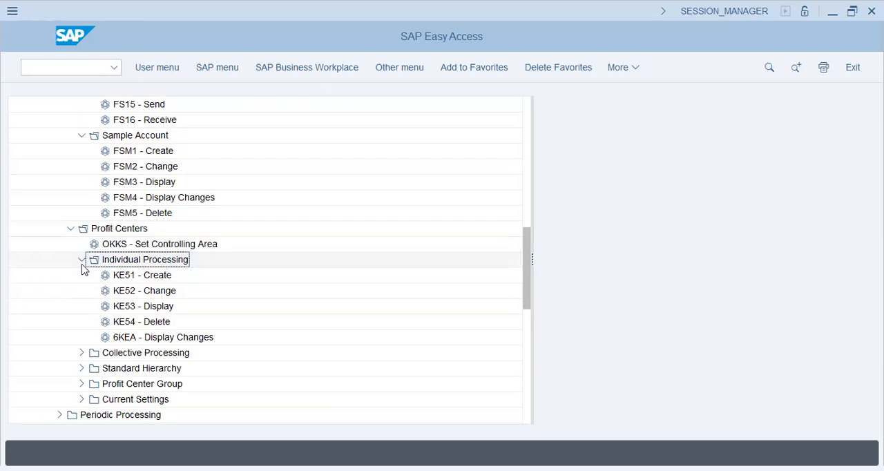
pyautogui.click(82, 262)
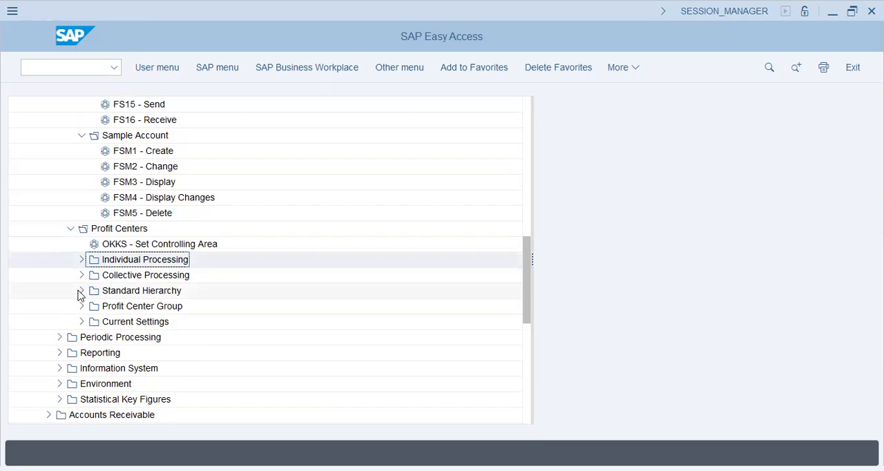
pyautogui.click(81, 291)
pyautogui.click(123, 308)
pyautogui.click(126, 337)
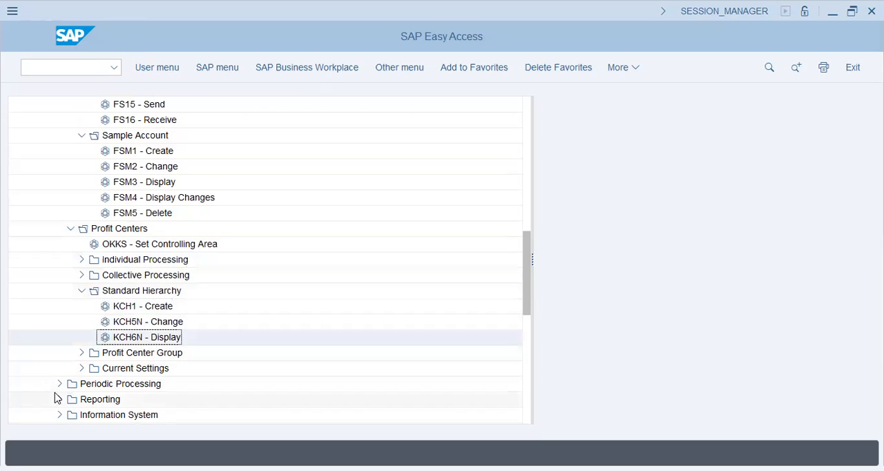
# Step: Review the profit center assignment transactions under Current Settings, including Maintenance Order
pyautogui.click(80, 369)
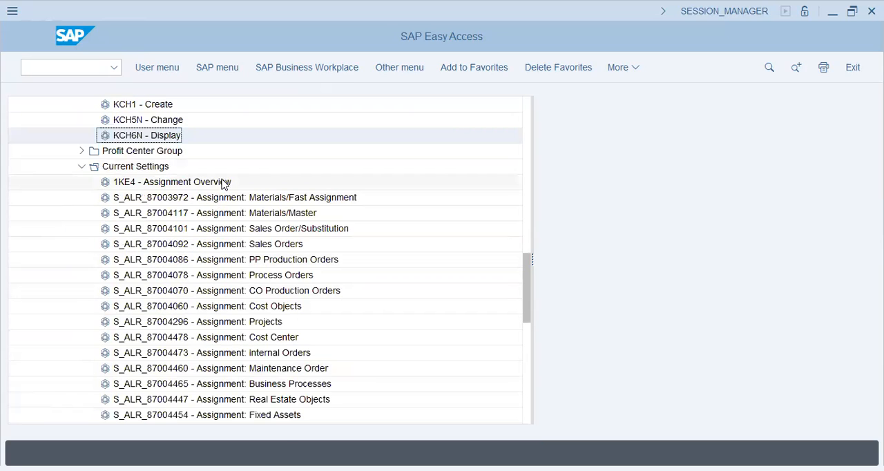
pyautogui.scroll(-1, 223, 185)
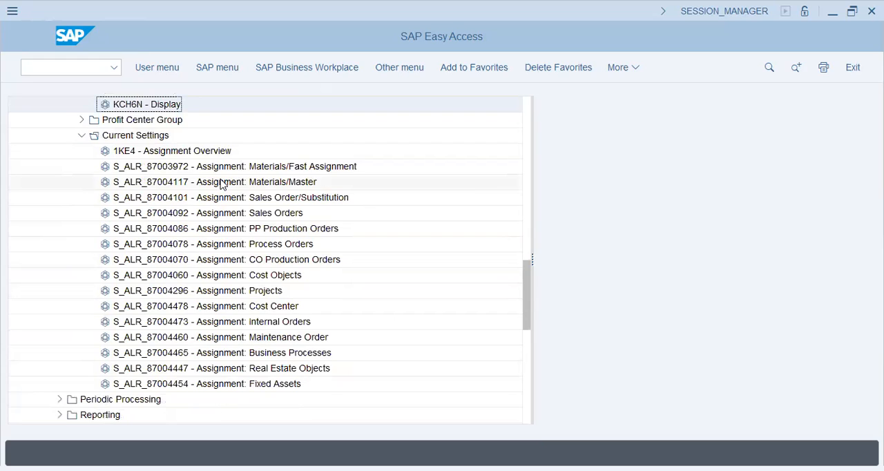
pyautogui.click(255, 338)
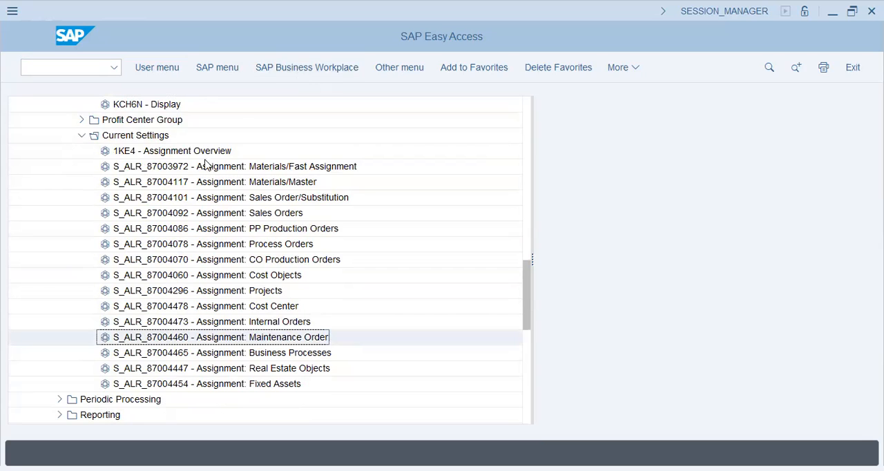
# Step: Collapse the General Ledger folder and look through the subfolders of Accounts Receivable, including Master Records
pyautogui.scroll(3, 138, 200)
pyautogui.scroll(5, 138, 201)
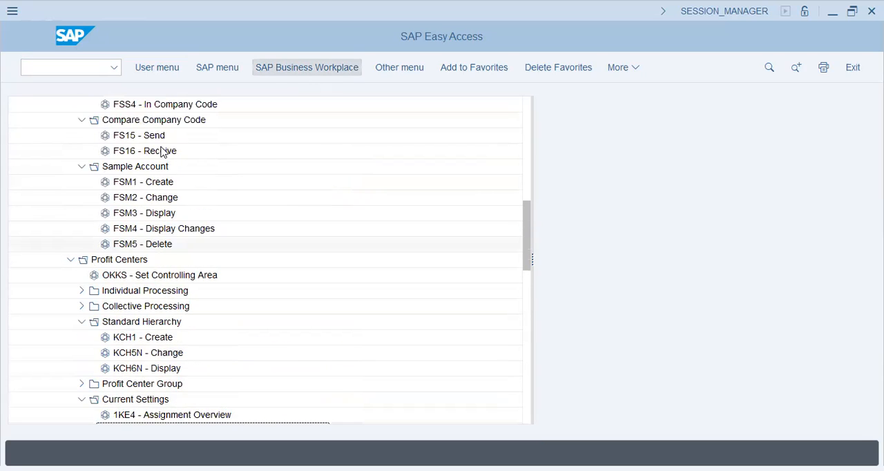
pyautogui.scroll(7, 161, 152)
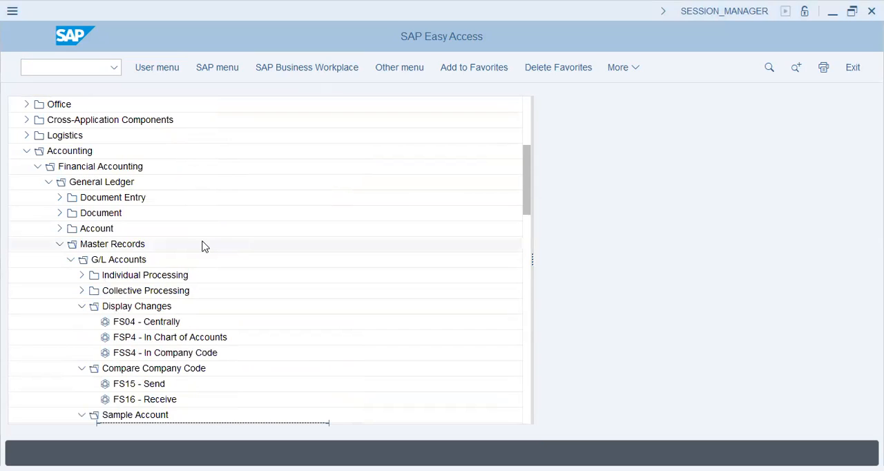
pyautogui.click(43, 183)
pyautogui.click(47, 197)
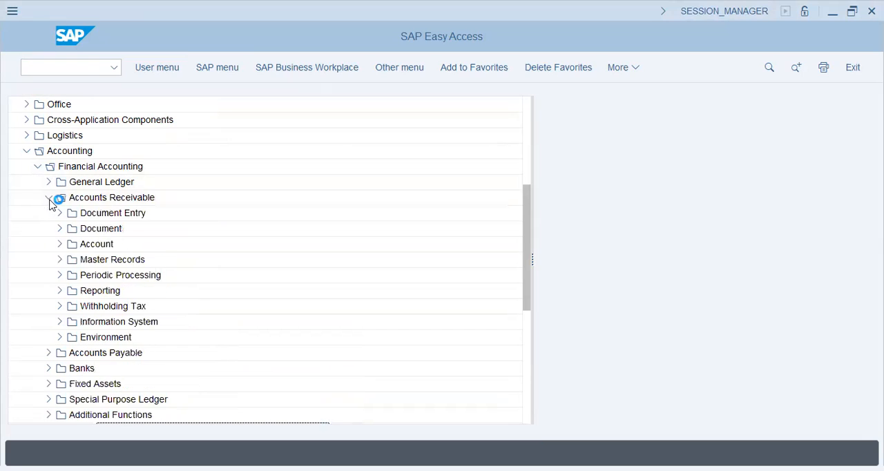
pyautogui.click(104, 259)
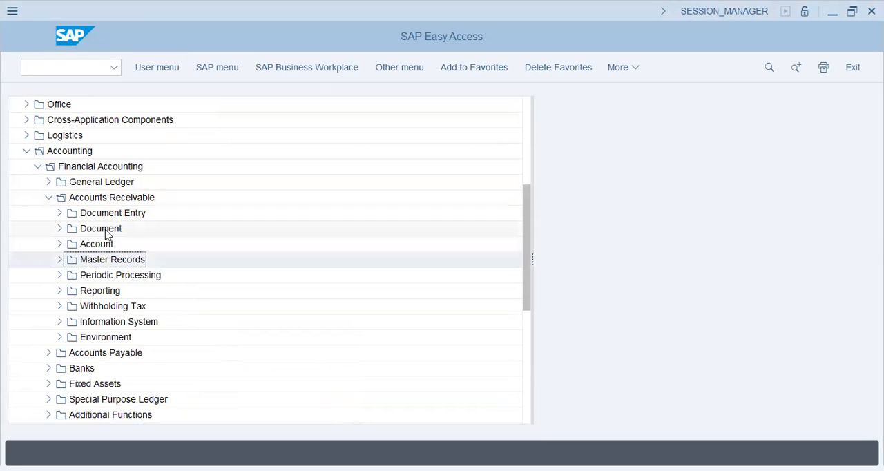
pyautogui.click(47, 197)
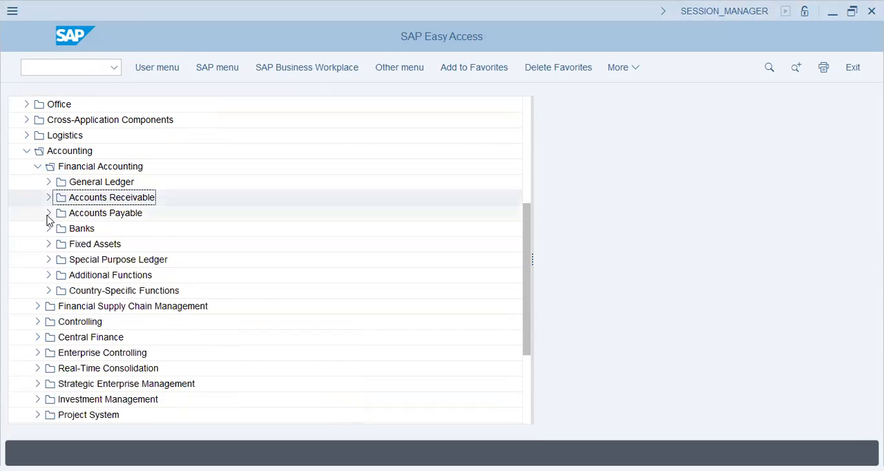
# Step: Look through the Accounts Payable subfolders and review its Account transactions, including Clear and Correspondence
pyautogui.click(48, 214)
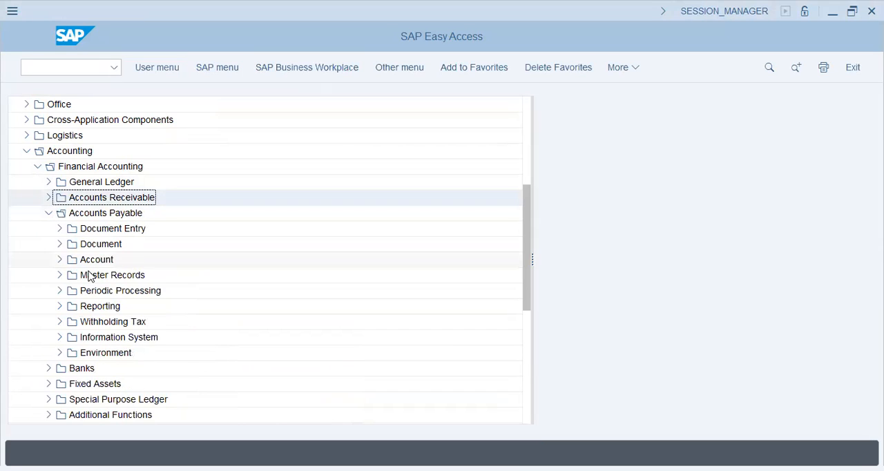
pyautogui.click(88, 275)
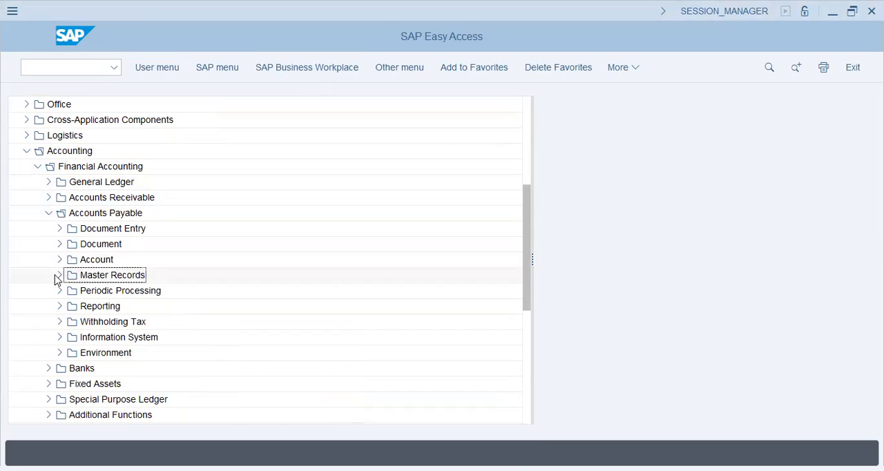
pyautogui.click(58, 275)
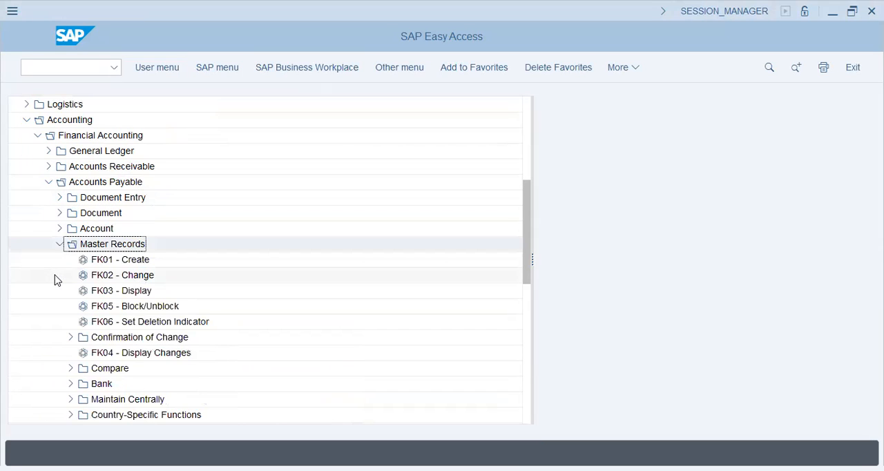
pyautogui.click(58, 229)
pyautogui.click(126, 291)
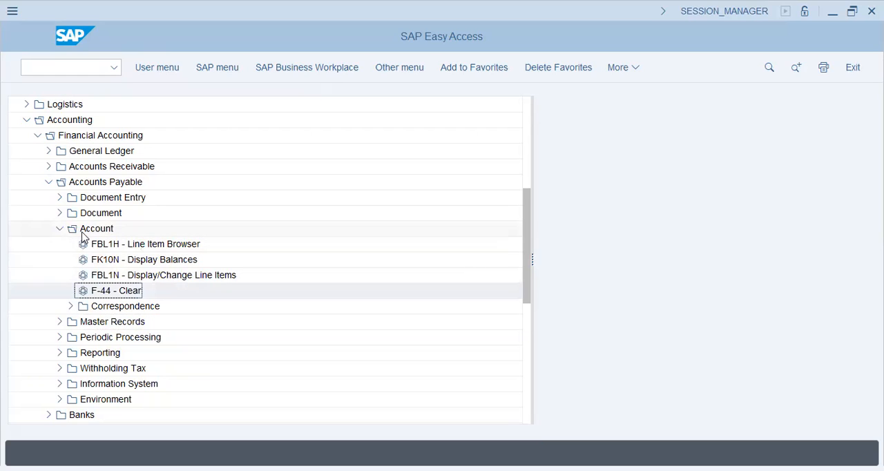
pyautogui.click(71, 307)
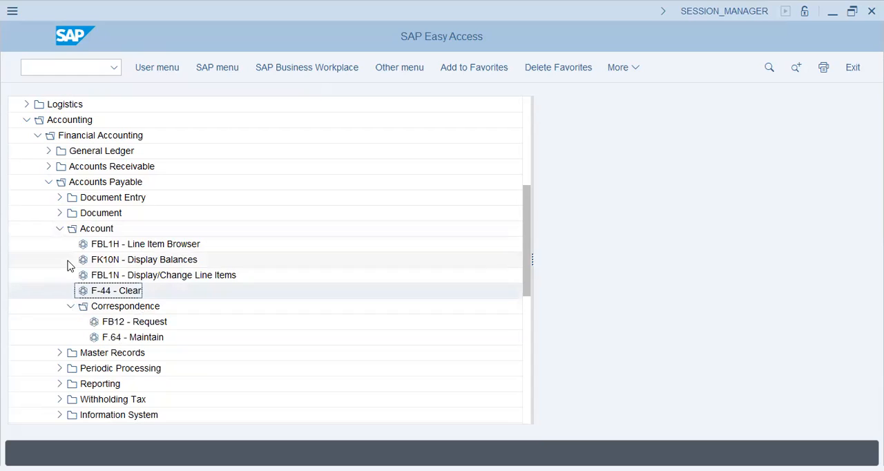
pyautogui.click(60, 229)
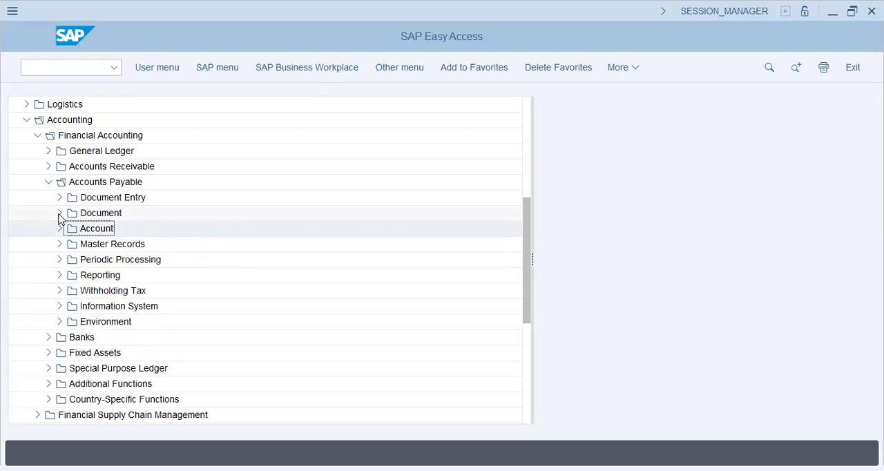
# Step: Look through the country folders of Accounts Payable Withholding Tax and review the United Kingdom Extended Withholding Tax transactions
pyautogui.click(60, 291)
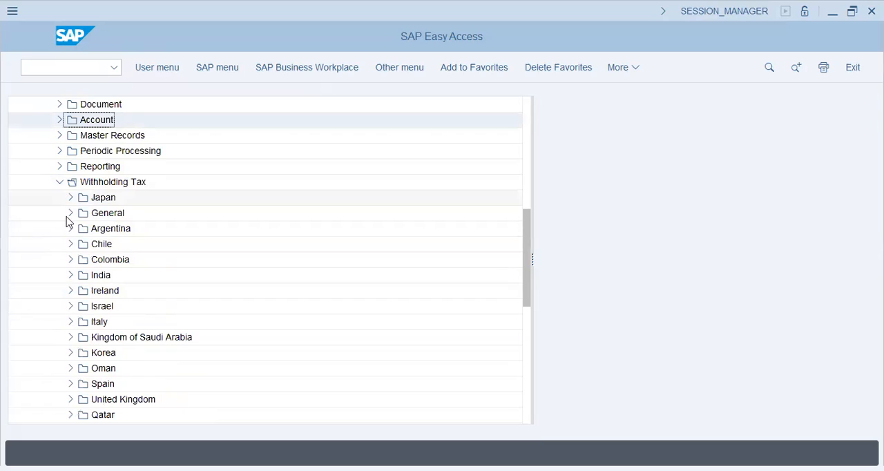
pyautogui.click(83, 353)
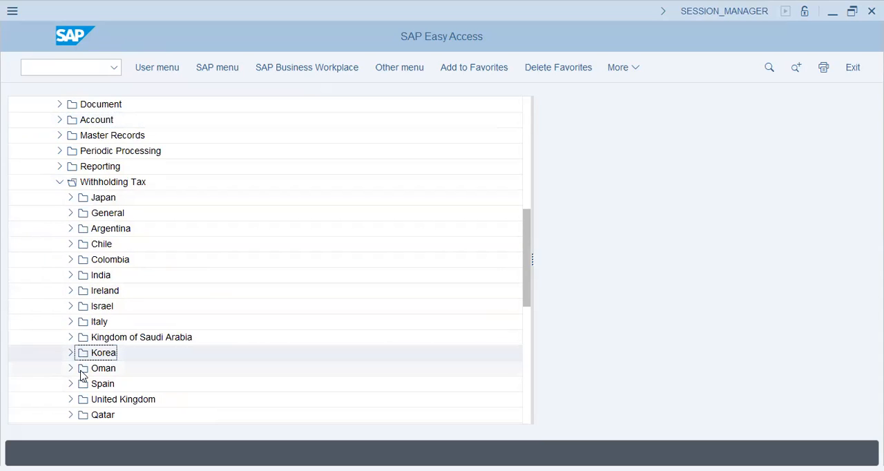
pyautogui.scroll(-1, 80, 372)
pyautogui.click(72, 353)
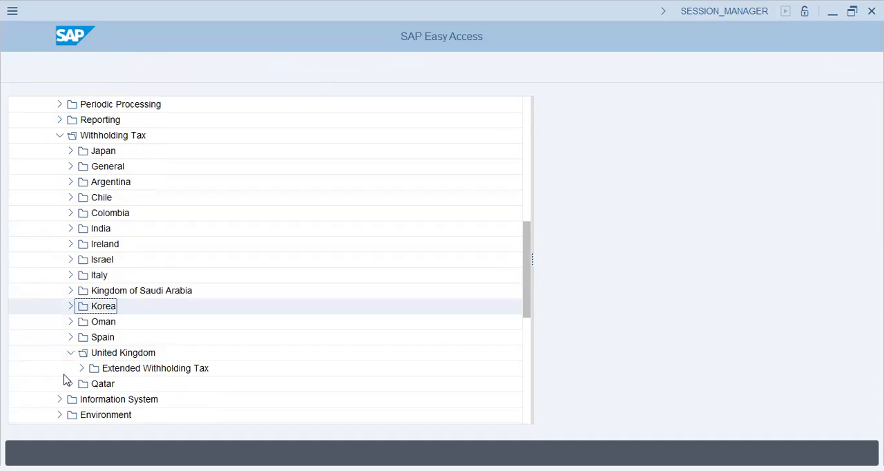
pyautogui.click(81, 371)
pyautogui.click(179, 384)
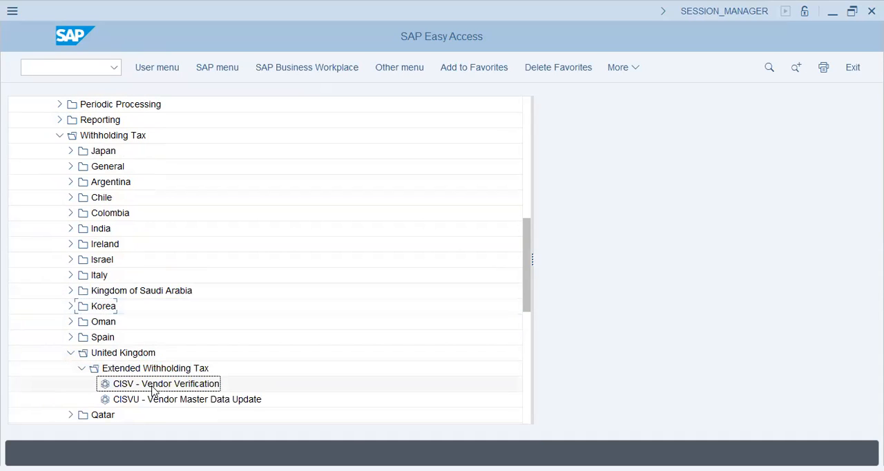
pyautogui.click(148, 401)
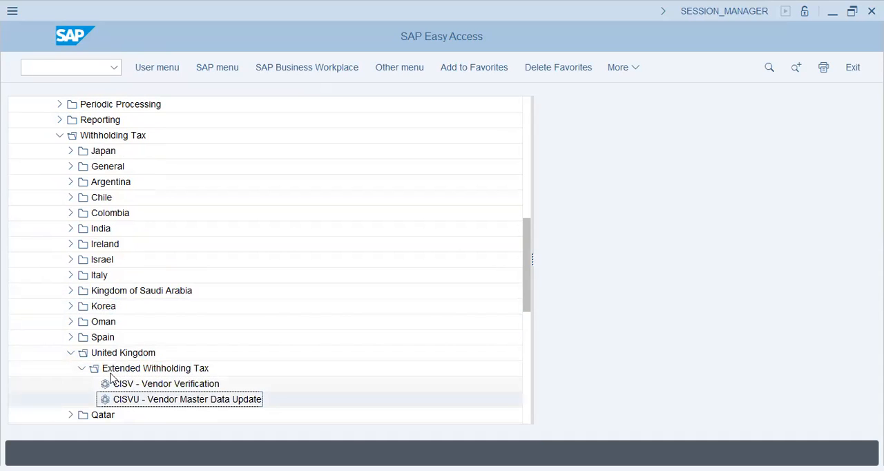
# Step: Collapse the United Kingdom, Withholding Tax and Accounts Payable folders
pyautogui.click(71, 353)
pyautogui.scroll(3, 70, 319)
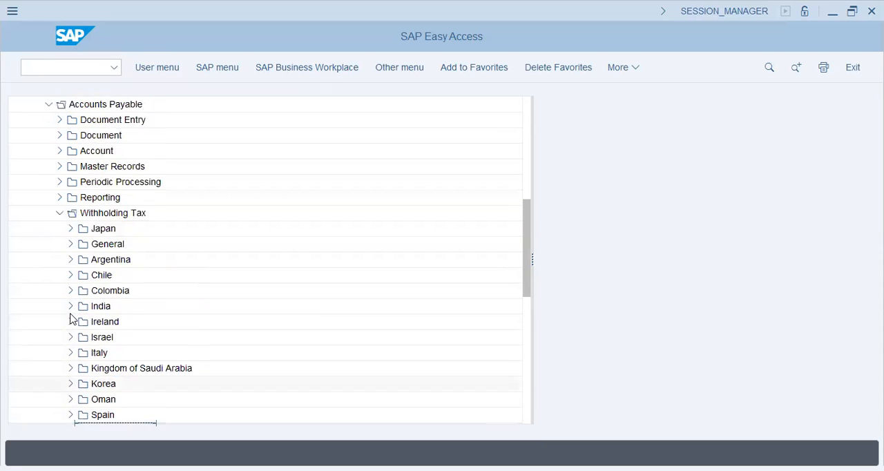
pyautogui.click(60, 262)
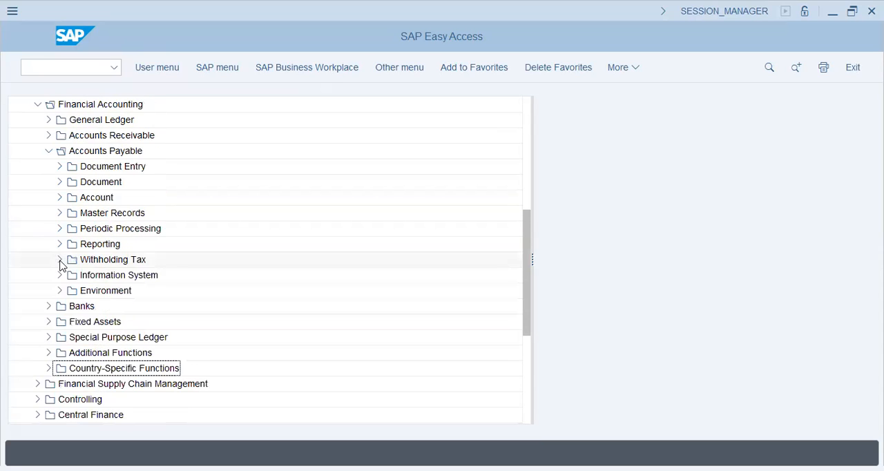
pyautogui.click(48, 151)
# Step: Look through the Banks subfolders, including Master Data, and review the reports under its Information System
pyautogui.click(64, 170)
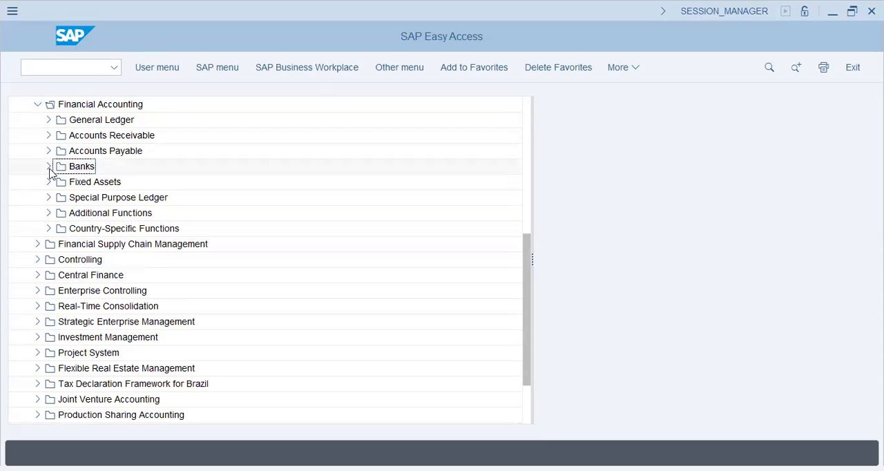
pyautogui.click(48, 166)
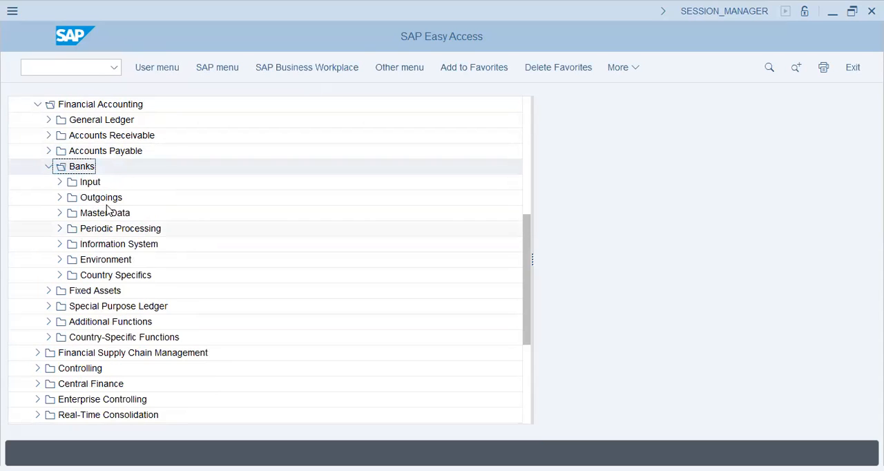
pyautogui.click(106, 217)
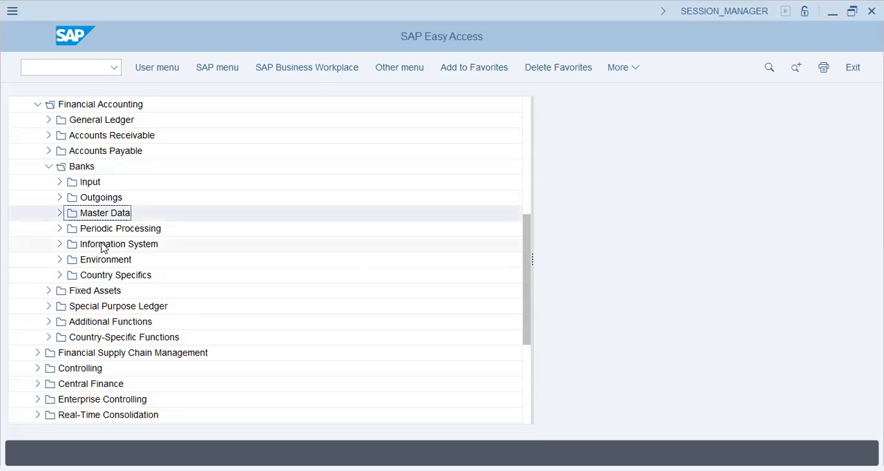
pyautogui.click(102, 246)
pyautogui.click(58, 247)
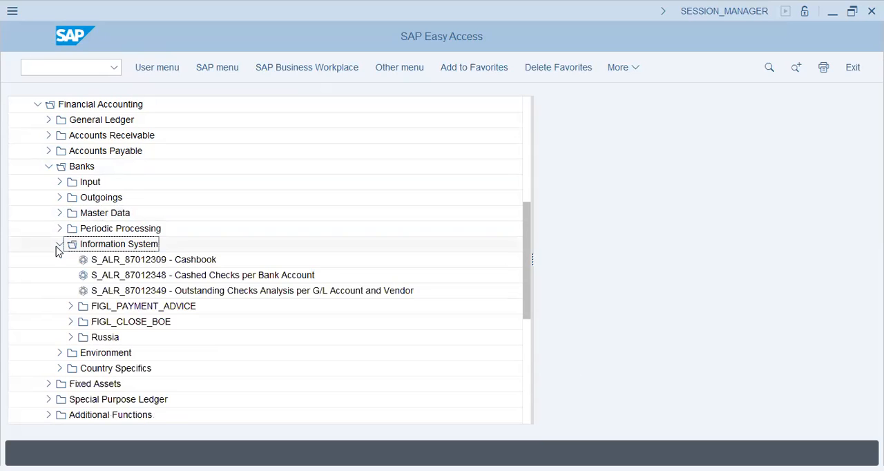
pyautogui.click(59, 245)
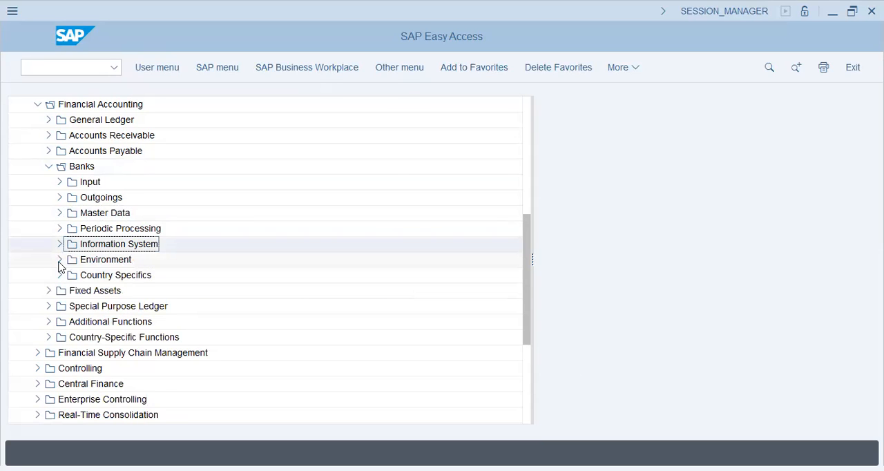
# Step: Review the Check balance functions in the Banks Environment folder, including Display and Void, and collapse Banks
pyautogui.click(60, 259)
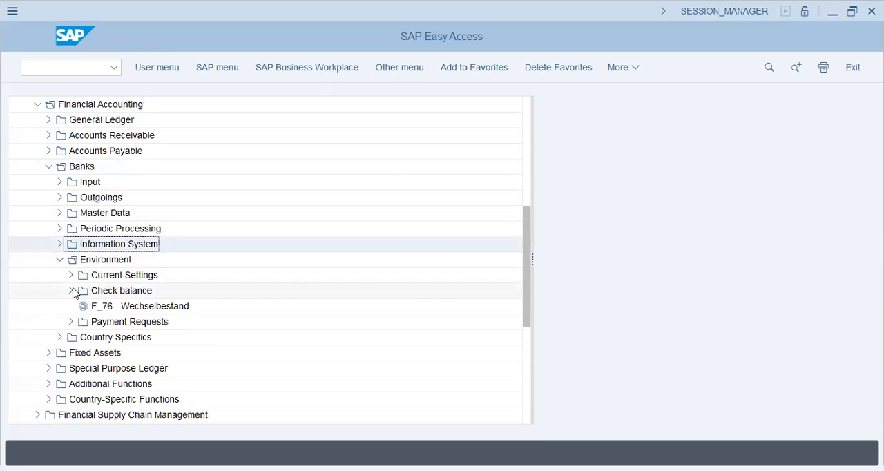
pyautogui.click(71, 290)
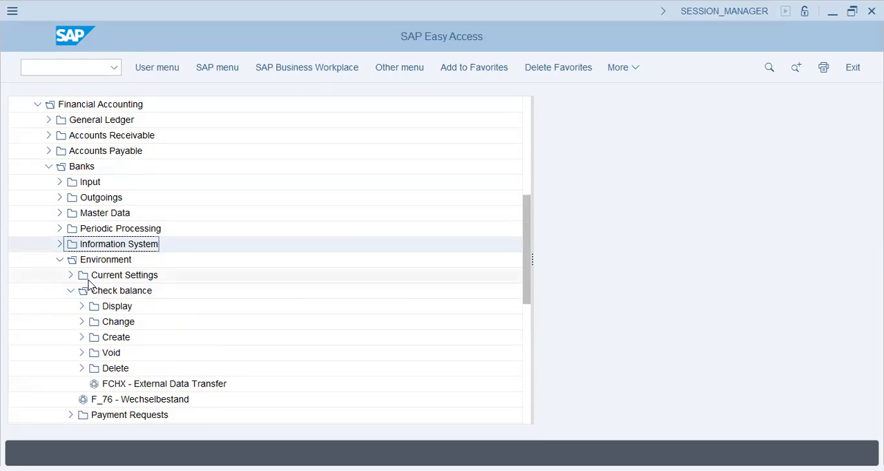
pyautogui.click(115, 309)
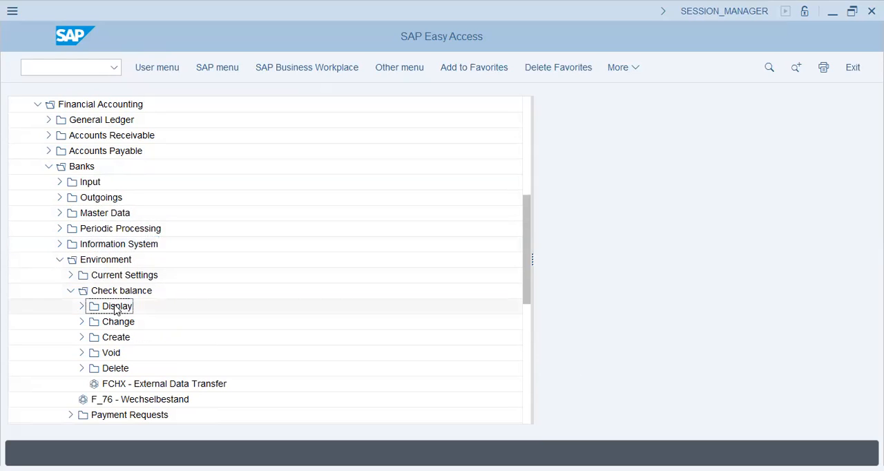
pyautogui.click(113, 356)
pyautogui.click(59, 260)
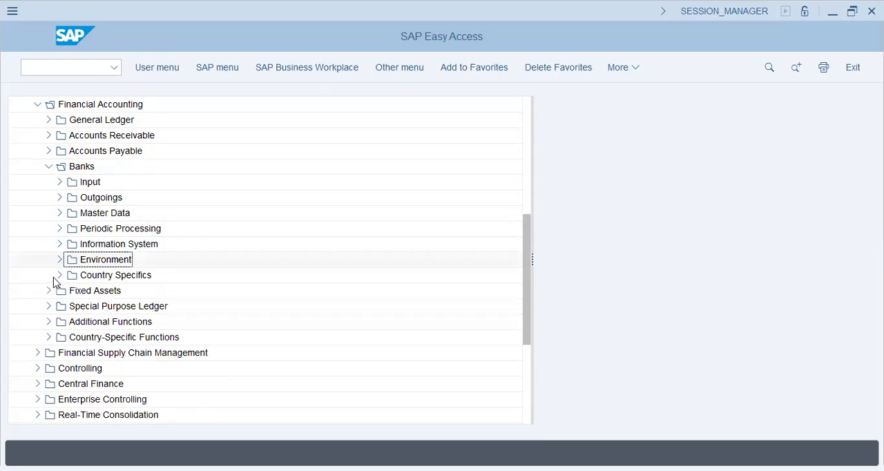
pyautogui.click(49, 168)
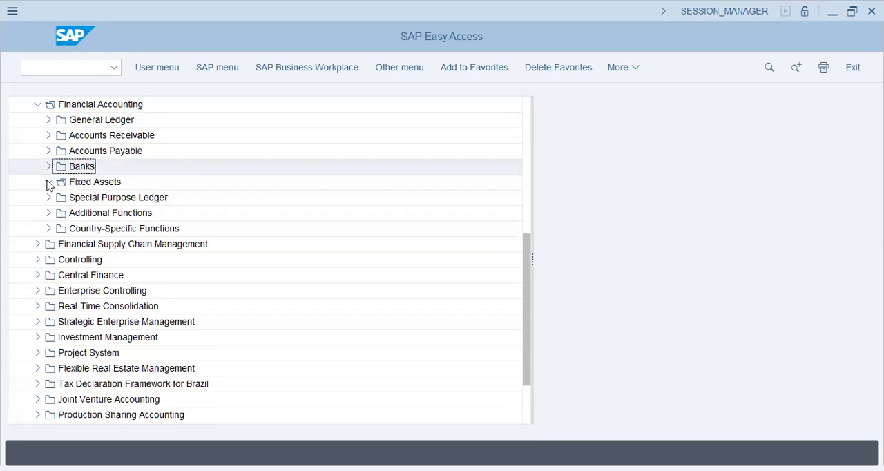
# Step: Expand the Fixed Assets folder and look at its Asset and Posting subfolders
pyautogui.click(48, 181)
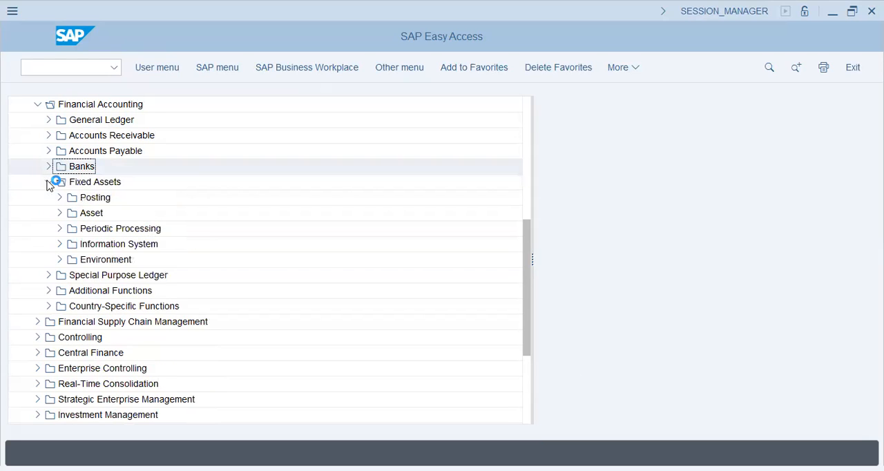
pyautogui.click(89, 215)
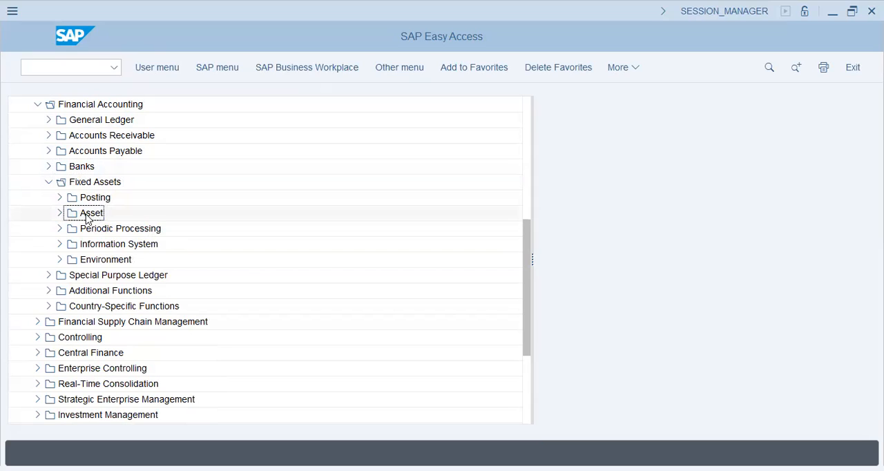
pyautogui.click(96, 199)
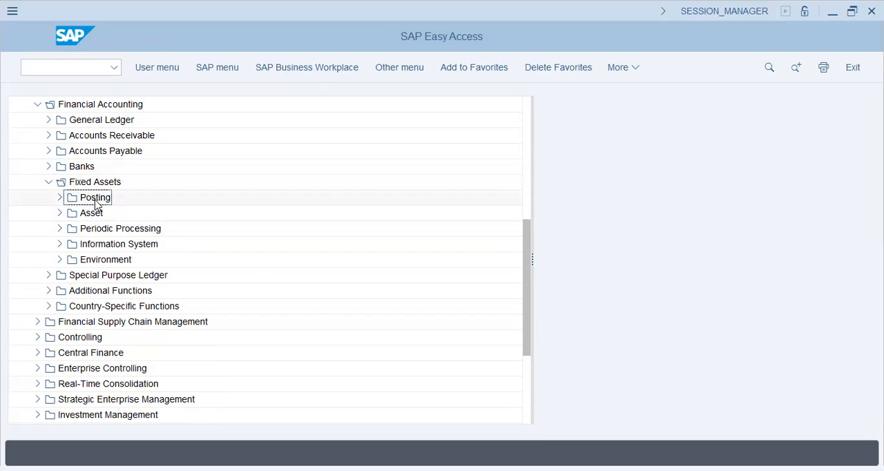
# Step: Review the Periodic Processing functions of Fixed Assets, including Depreciation Run, and collapse the Fixed Assets folder
pyautogui.click(101, 230)
pyautogui.click(60, 230)
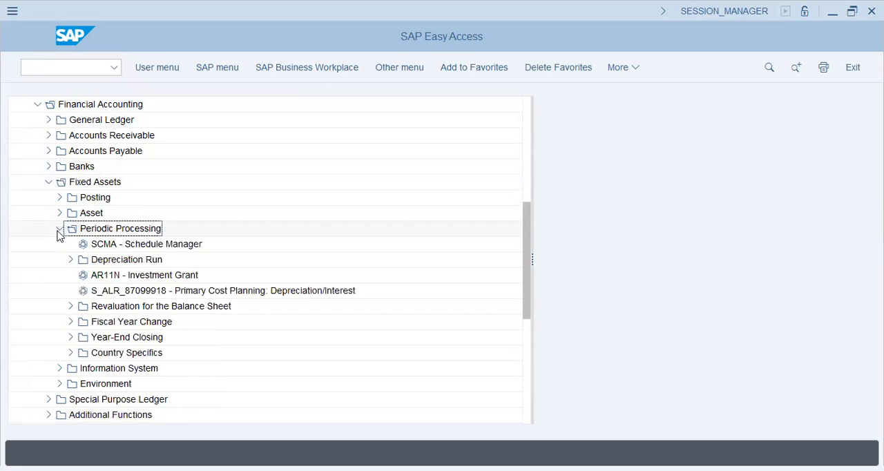
pyautogui.click(75, 259)
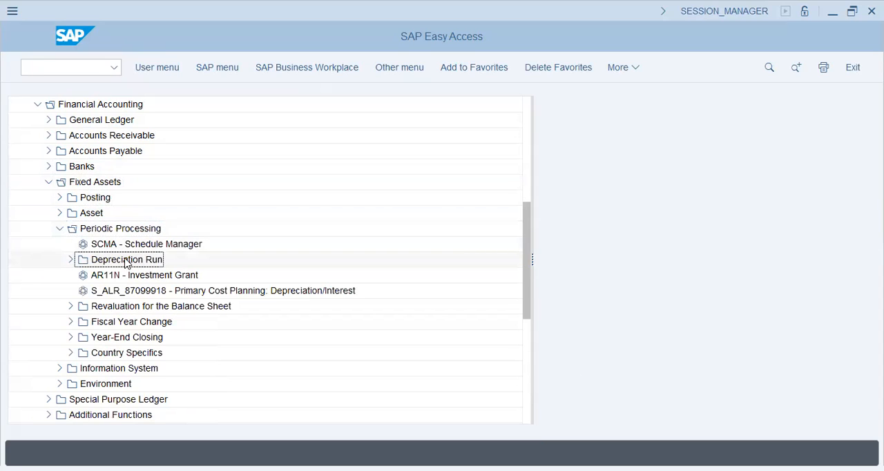
pyautogui.click(59, 228)
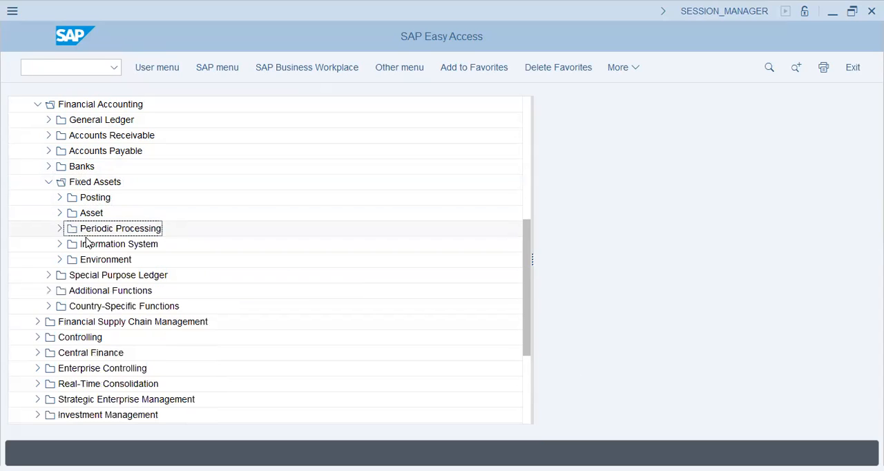
pyautogui.click(47, 182)
# Step: Collapse the Accounting folder and expand Logistics to look over its application areas
pyautogui.scroll(6, 44, 194)
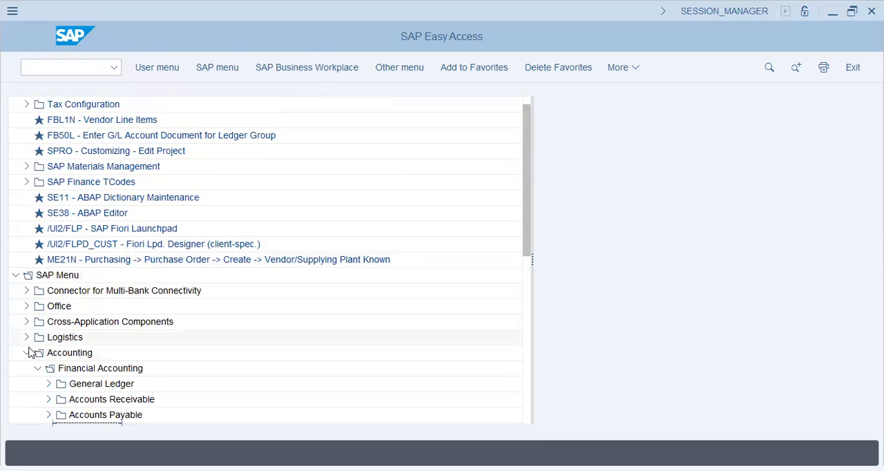
pyautogui.click(29, 353)
pyautogui.click(27, 338)
pyautogui.scroll(-1, 32, 339)
pyautogui.scroll(4, 32, 339)
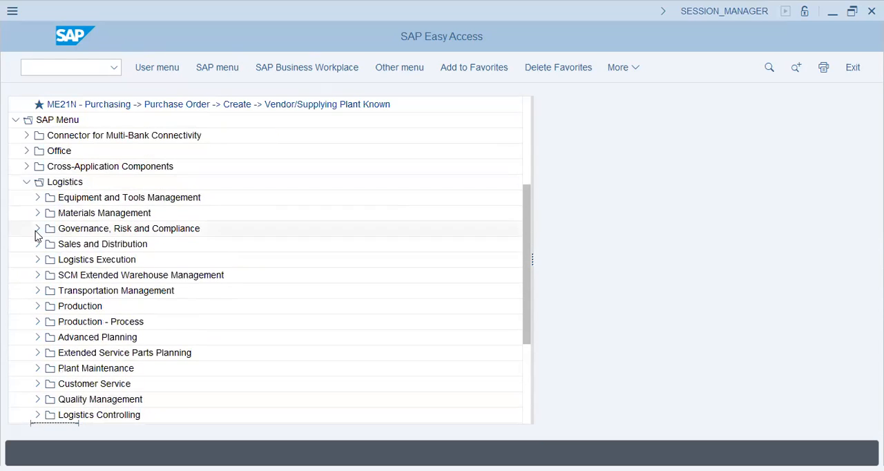
# Step: Look through the Materials Management subfolders under Logistics, from Purchasing and Inventory Management through Service Master and Material Master
pyautogui.click(38, 213)
pyautogui.click(88, 229)
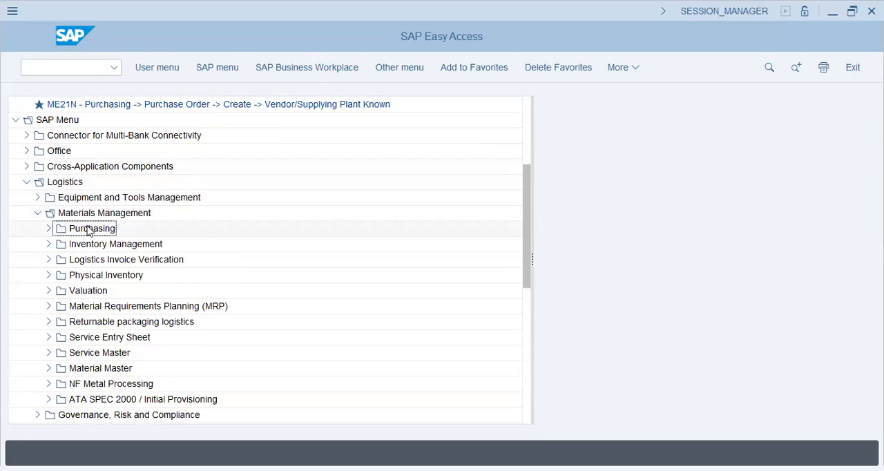
pyautogui.click(121, 249)
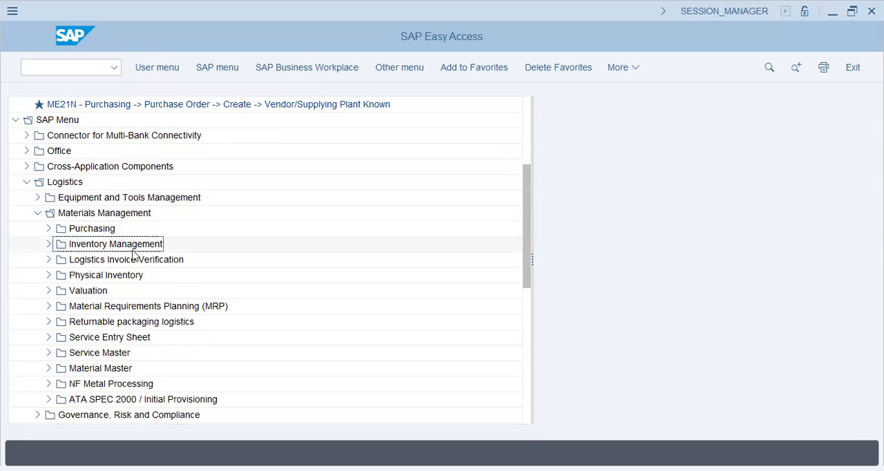
pyautogui.click(173, 260)
pyautogui.click(109, 279)
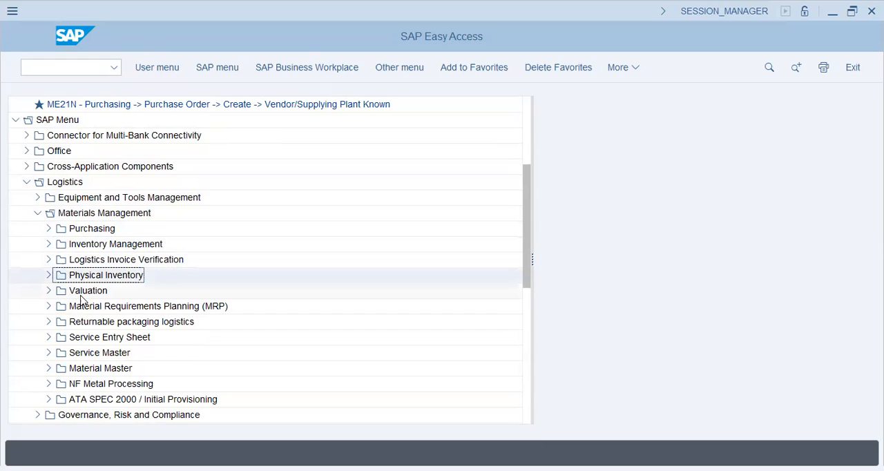
pyautogui.click(87, 294)
pyautogui.click(153, 311)
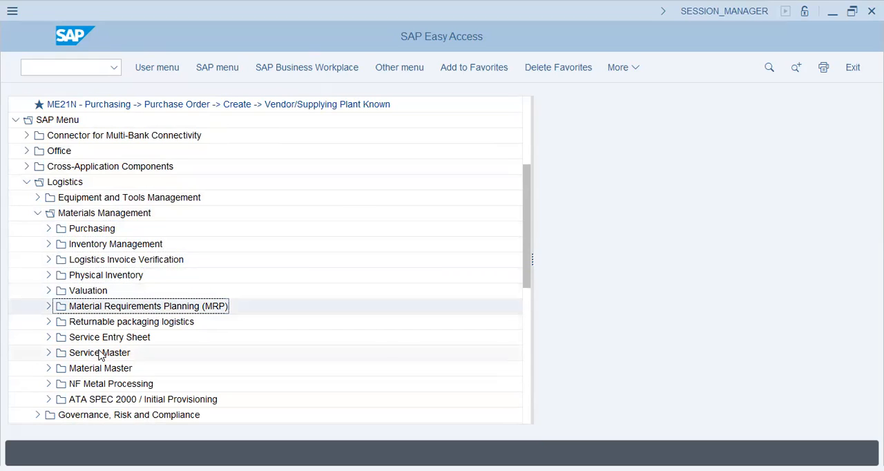
pyautogui.click(111, 339)
pyautogui.click(97, 353)
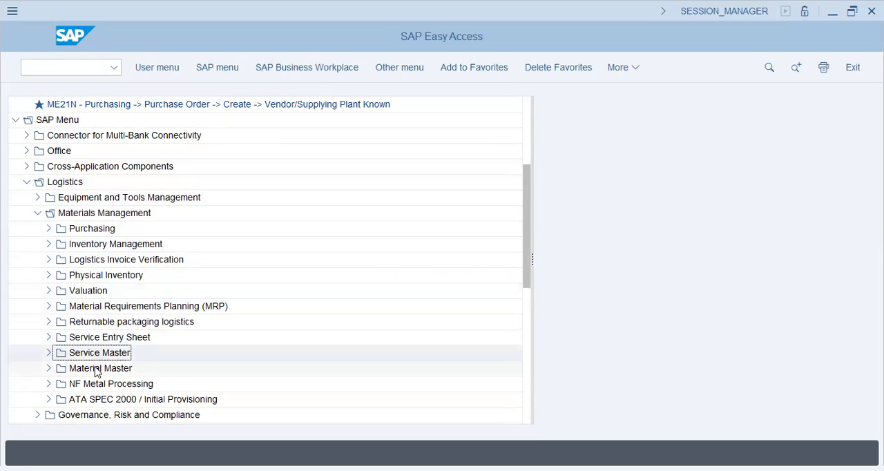
pyautogui.click(97, 368)
pyautogui.click(38, 213)
pyautogui.click(37, 213)
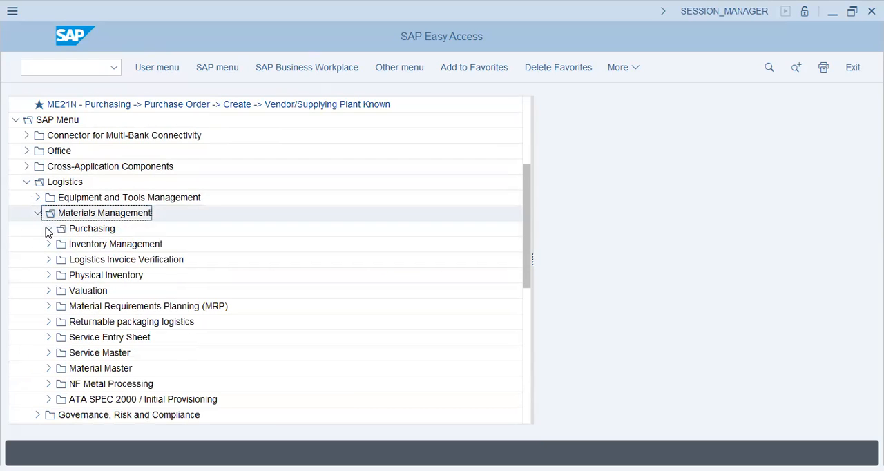
# Step: Review the Purchasing subfolders, including Purchase Order and Environment, and collapse the Purchasing folder
pyautogui.click(48, 229)
pyautogui.click(131, 246)
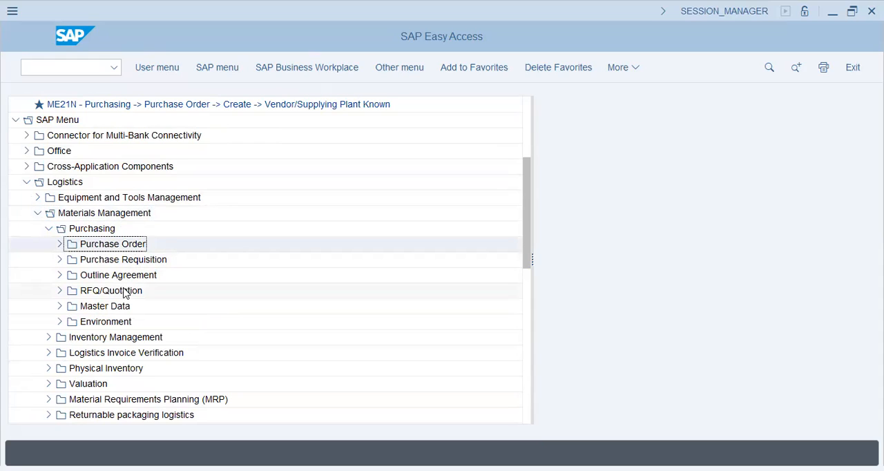
pyautogui.click(60, 322)
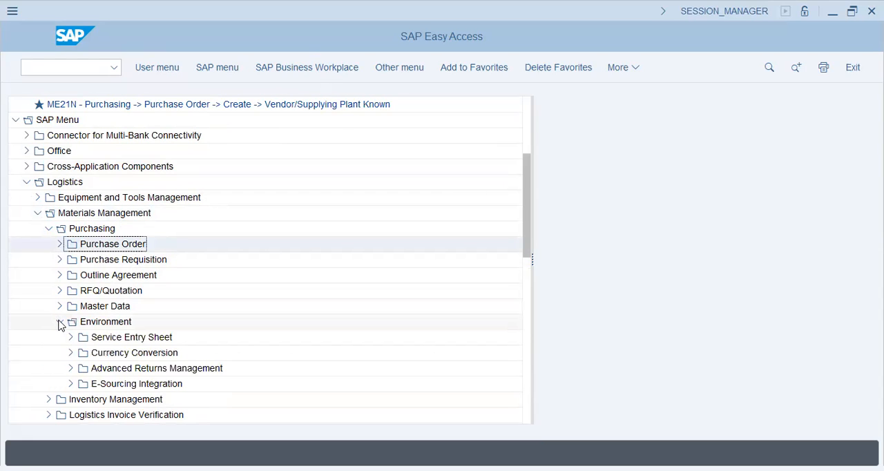
pyautogui.click(59, 322)
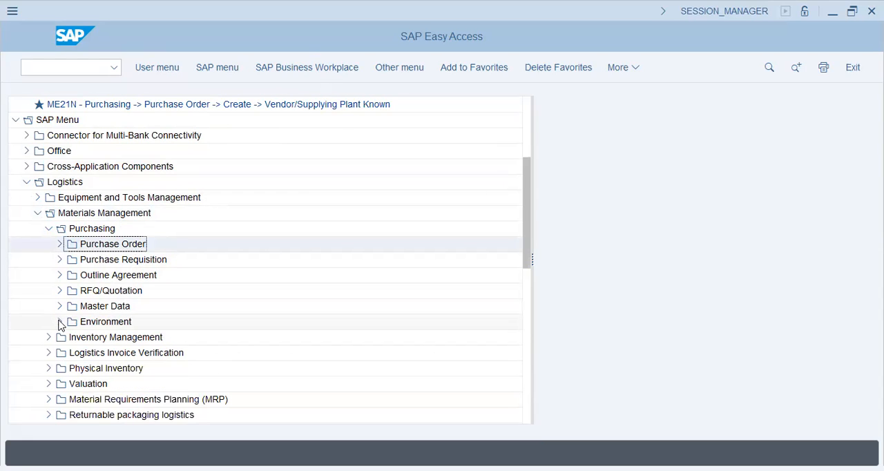
pyautogui.click(48, 228)
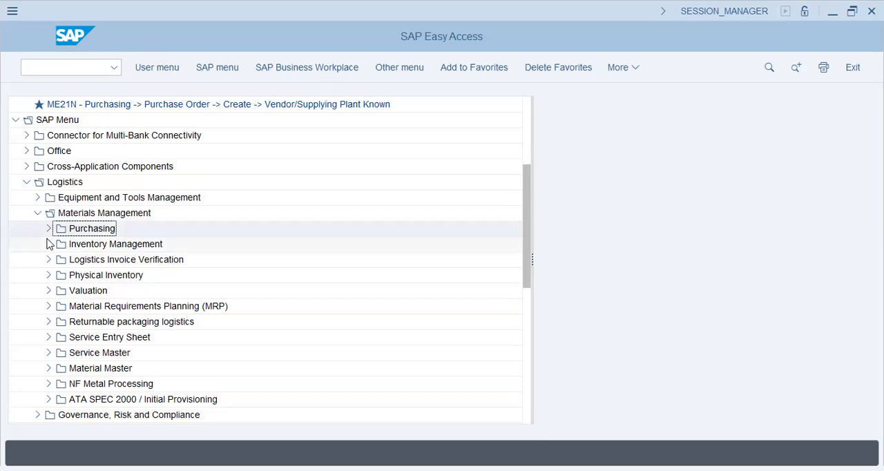
# Step: Review the Goods Movement transactions under Inventory Management, including Goods Issue, and collapse the folders up to Logistics
pyautogui.click(48, 244)
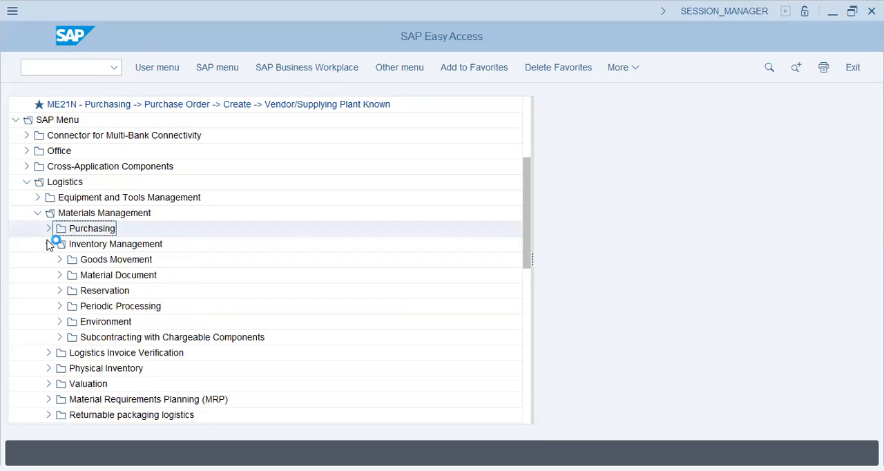
pyautogui.click(60, 259)
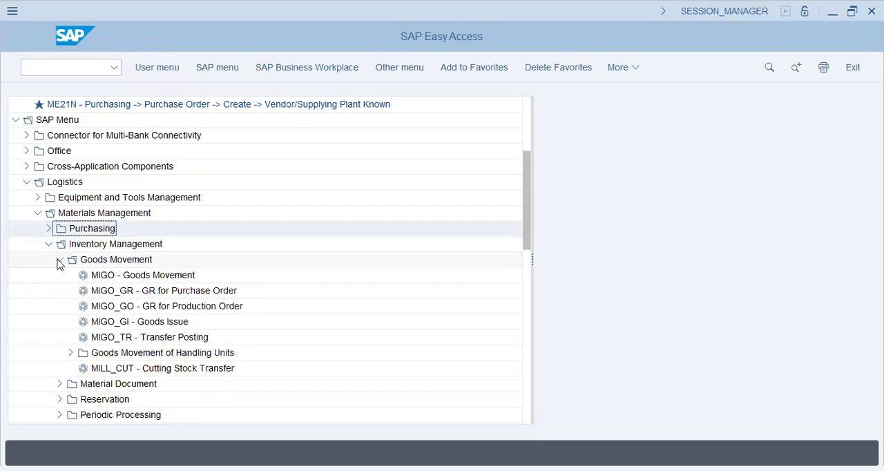
pyautogui.click(140, 322)
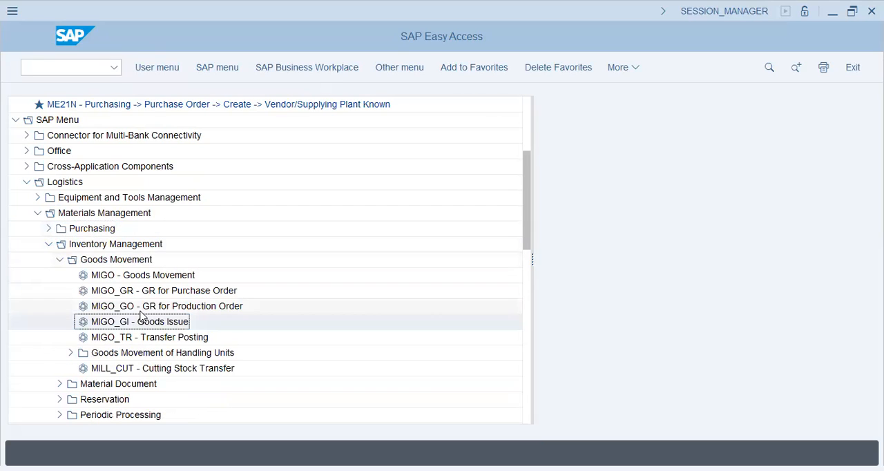
pyautogui.click(48, 244)
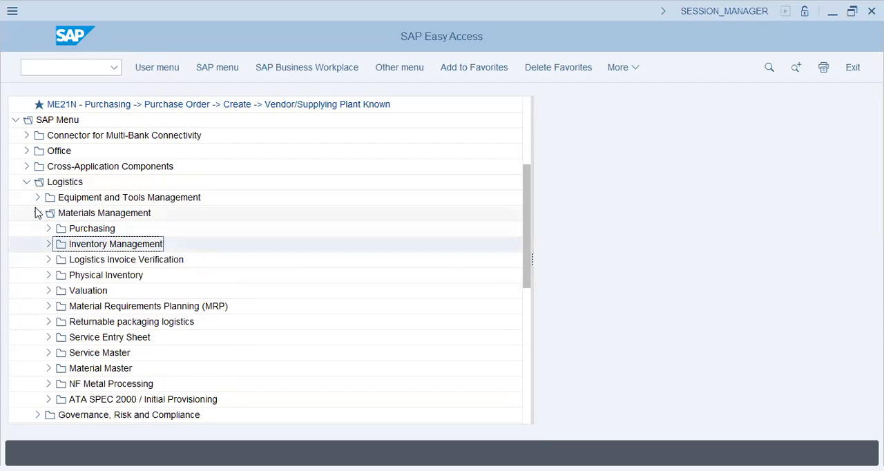
pyautogui.click(38, 213)
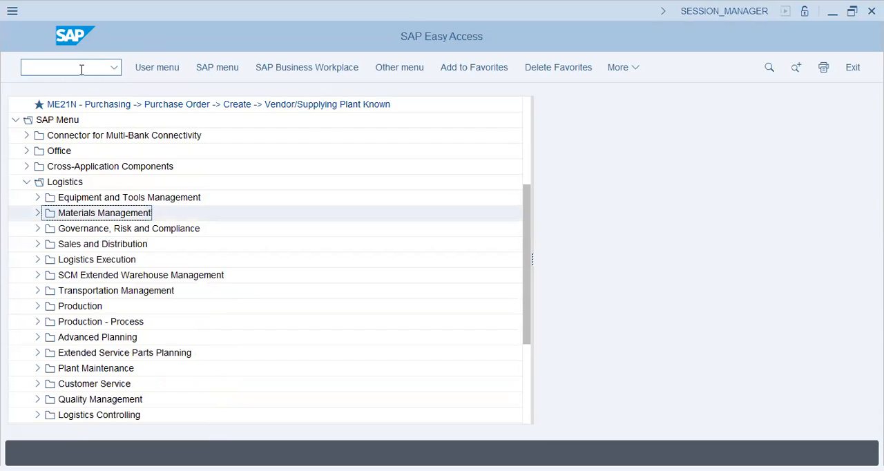
pyautogui.click(26, 182)
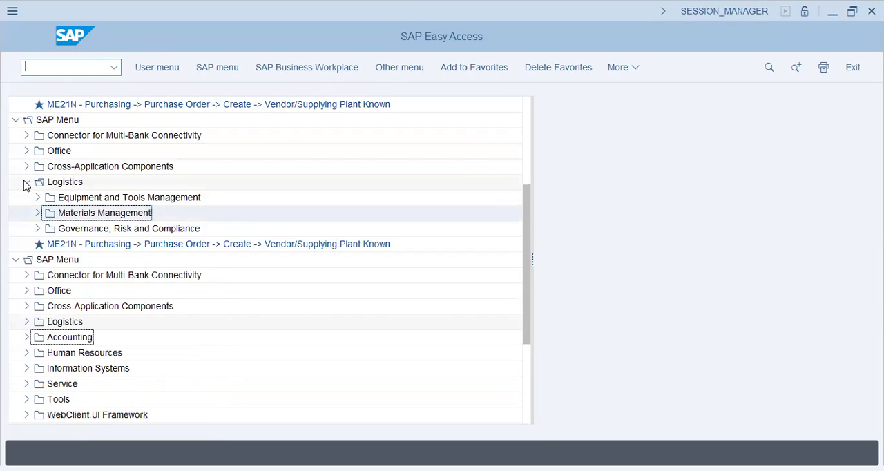
# Step: Open FS00 - Centrally from Individual Processing of the G/L Accounts master records in the General Ledger under Accounting
pyautogui.click(28, 337)
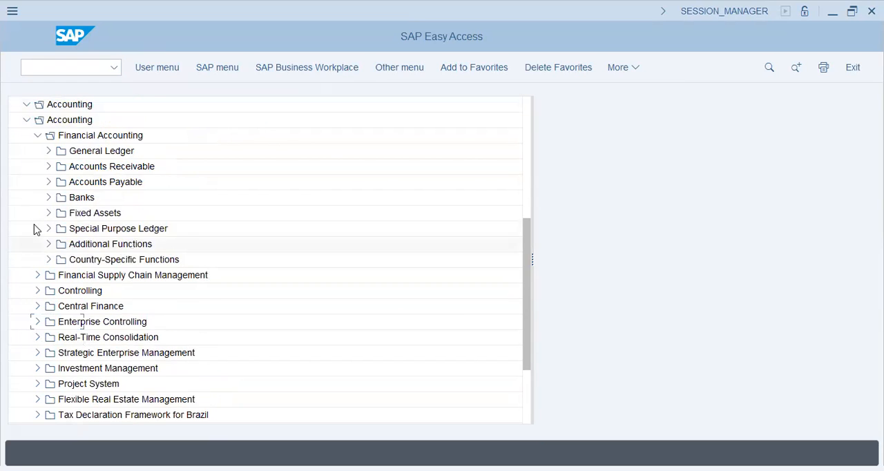
pyautogui.click(48, 182)
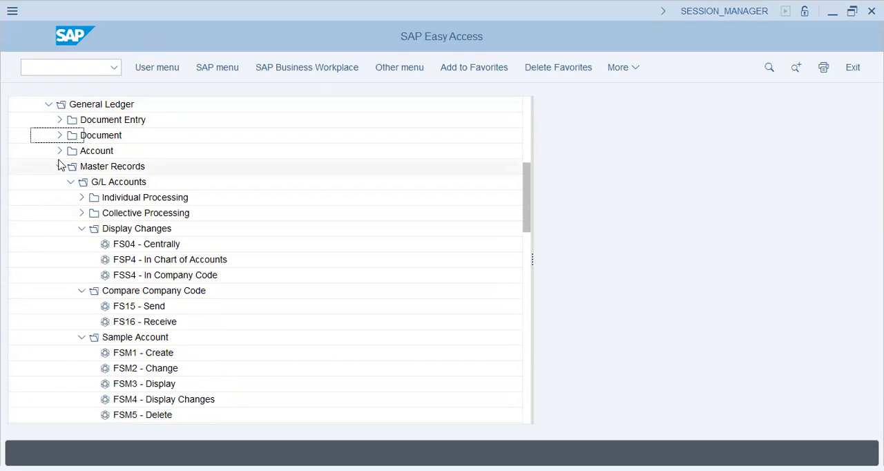
pyautogui.click(60, 165)
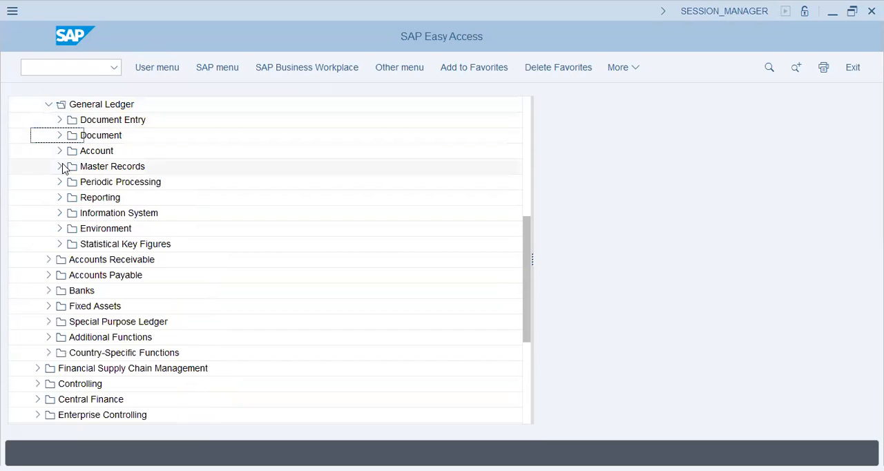
pyautogui.click(61, 166)
pyautogui.click(81, 167)
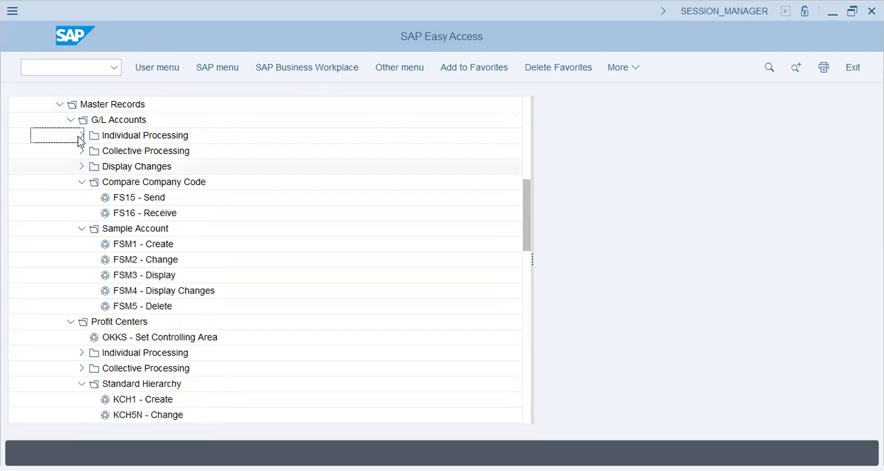
pyautogui.click(81, 137)
pyautogui.moveTo(122, 152); pyautogui.dragTo(579, 193)
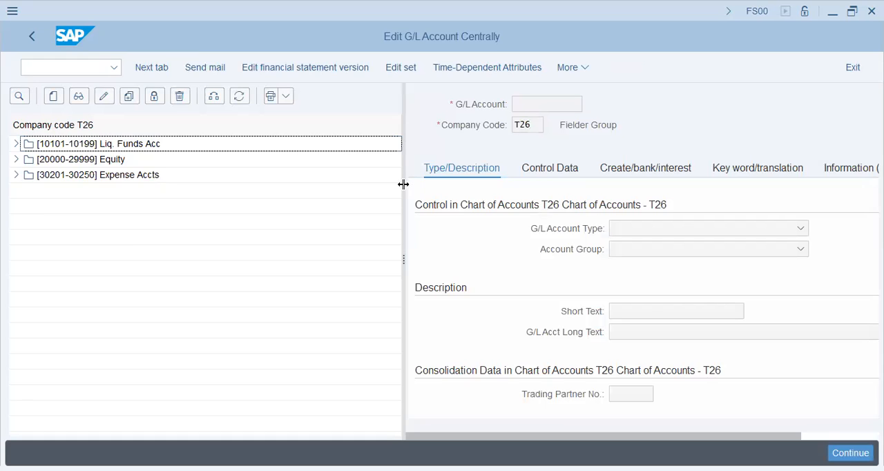
# Step: Widen the account detail area, examine the Company Code and G/L Account fields, and return to SAP Easy Access
pyautogui.moveTo(404, 185); pyautogui.dragTo(319, 200)
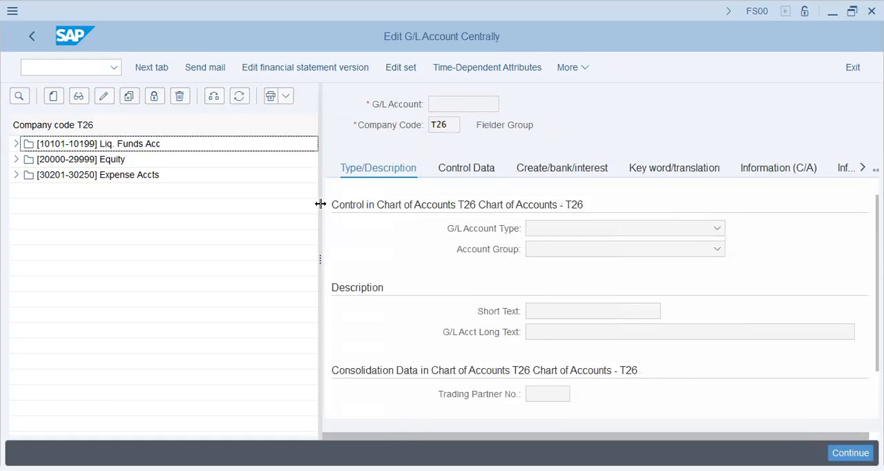
pyautogui.doubleClick(449, 126)
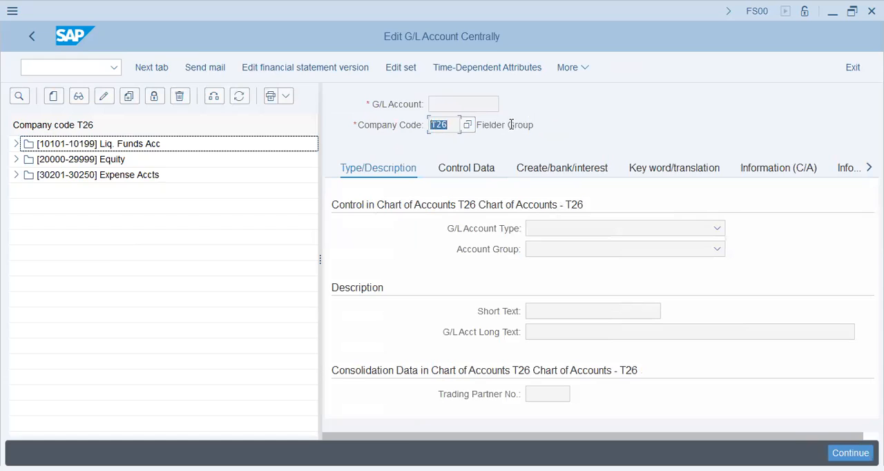
pyautogui.moveTo(578, 124); pyautogui.dragTo(468, 130)
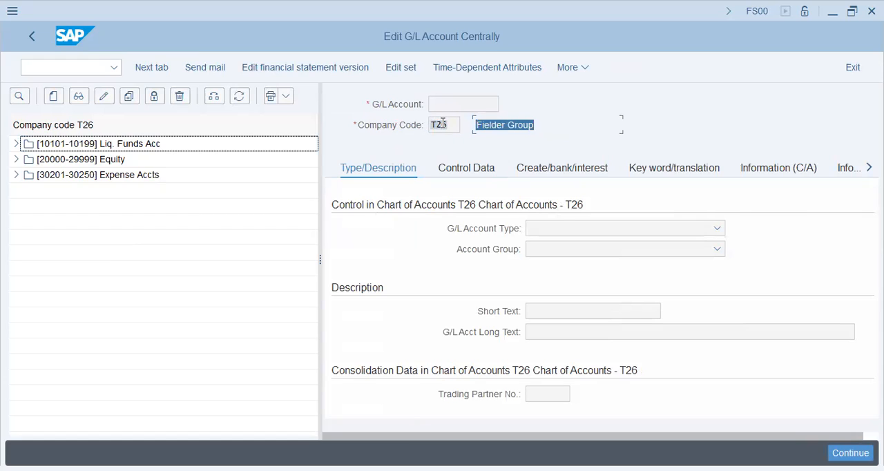
pyautogui.click(443, 123)
pyautogui.click(458, 105)
pyautogui.doubleClick(443, 124)
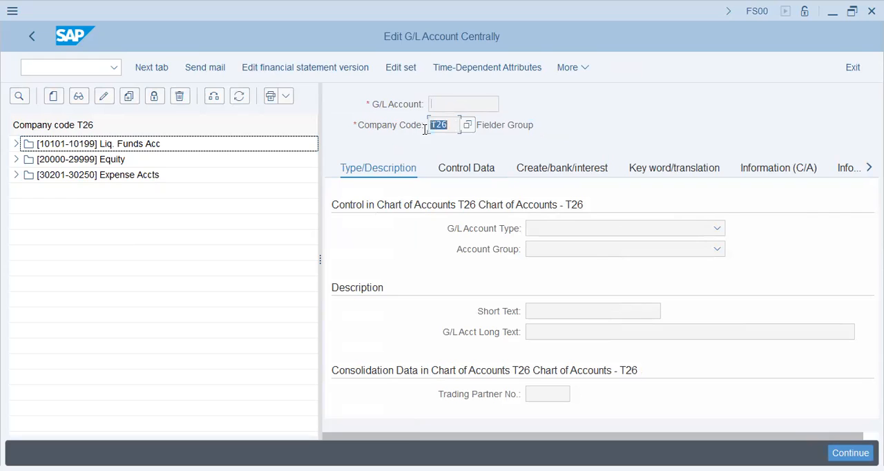
pyautogui.click(31, 37)
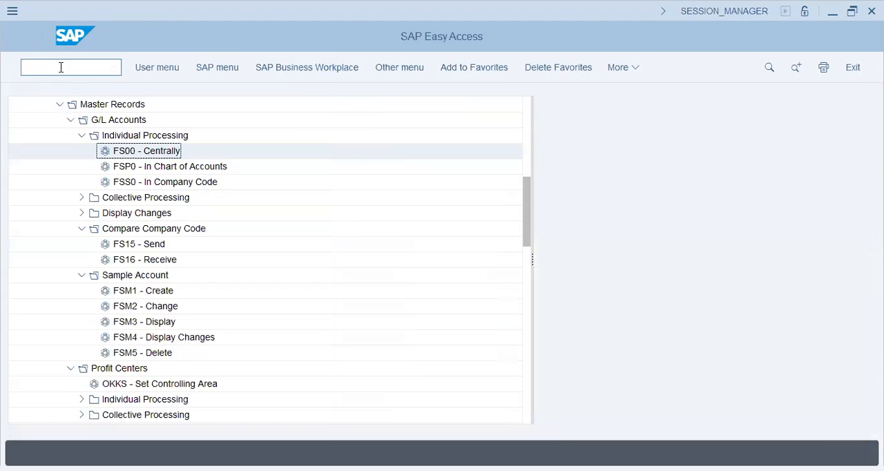
# Step: Open the SPRO Customizing Implementation Guide and start Define company under Enterprise Structure, Definition, Financial Accounting
pyautogui.press('Return')
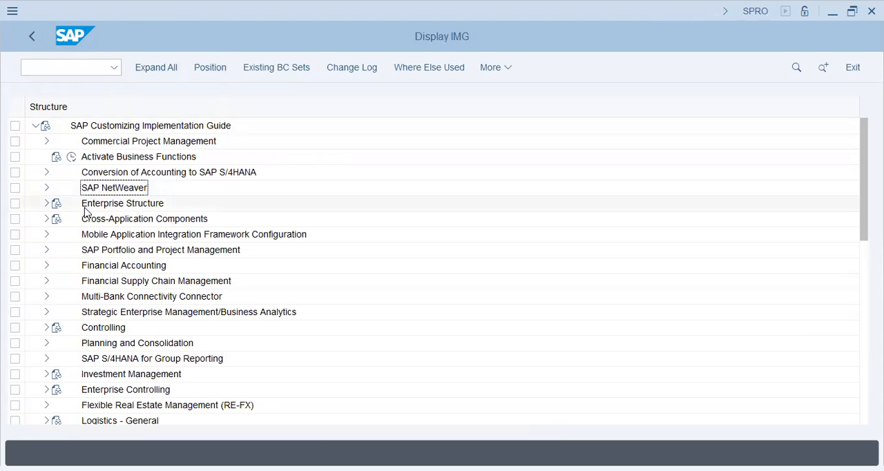
pyautogui.click(44, 204)
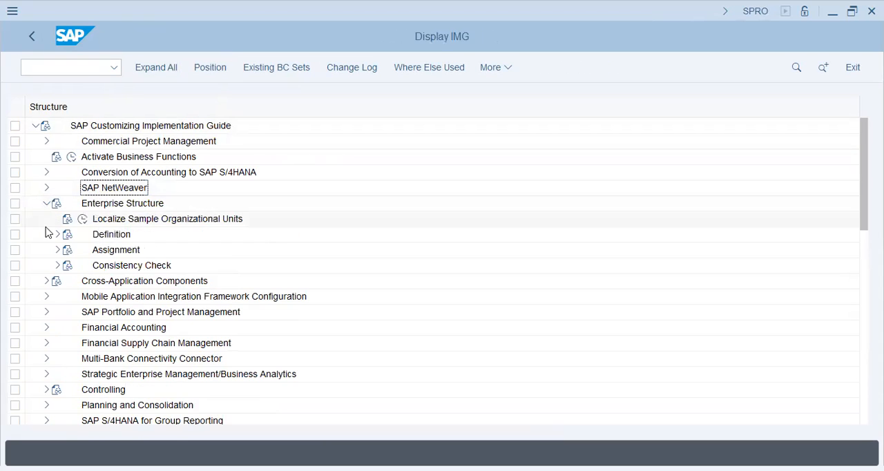
pyautogui.click(57, 234)
pyautogui.click(138, 251)
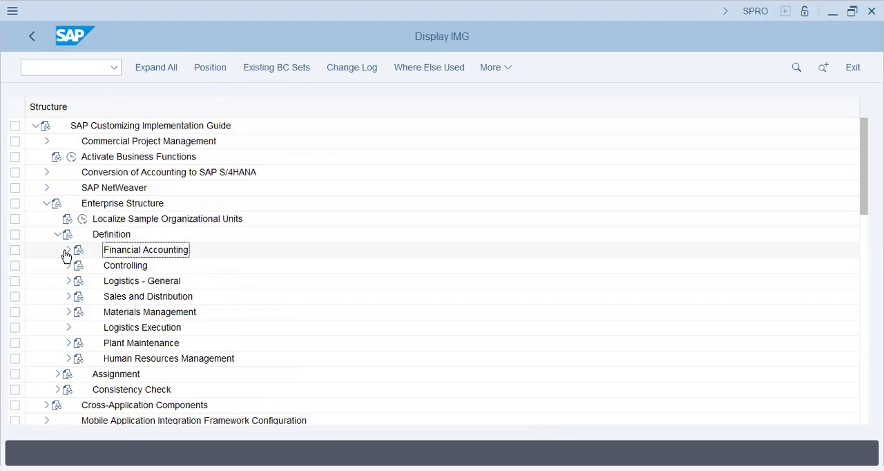
pyautogui.click(67, 251)
pyautogui.click(108, 269)
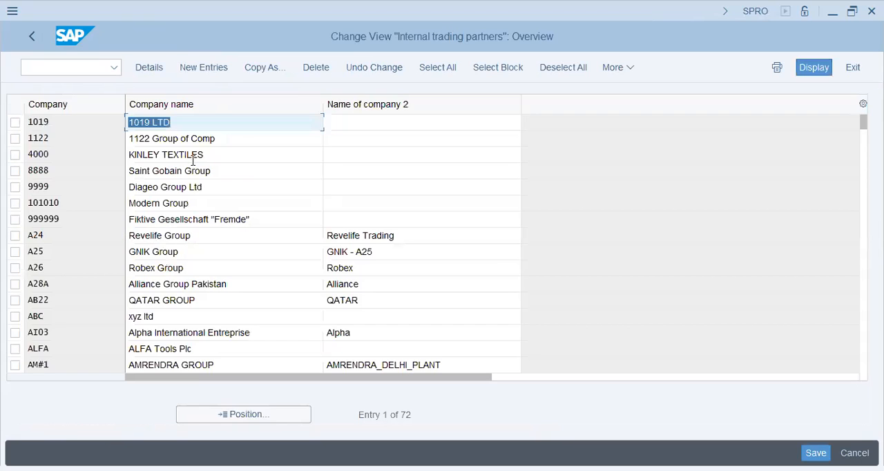
# Step: View the blank form for a new company, return to the company list and position it at T27
pyautogui.click(203, 67)
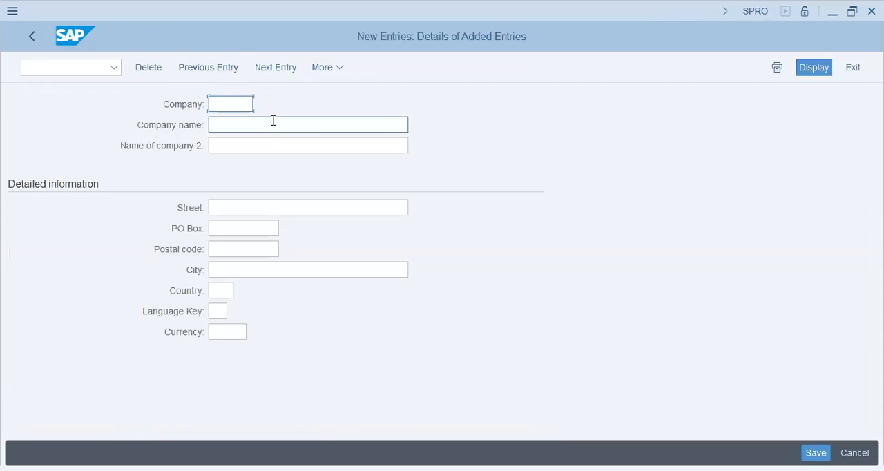
pyautogui.click(33, 37)
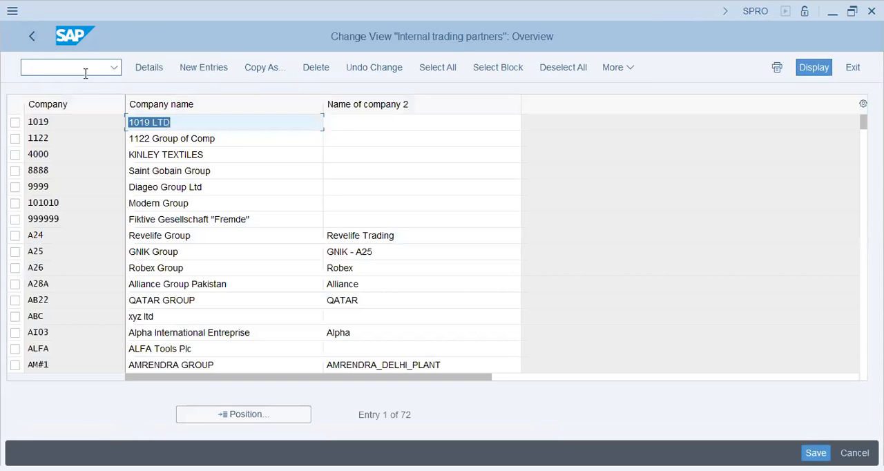
pyautogui.click(214, 414)
pyautogui.write('t2')
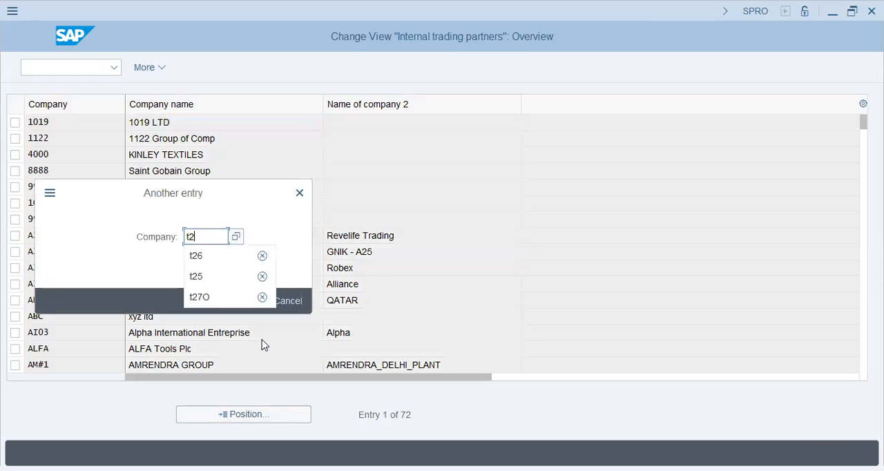
pyautogui.write('7')
pyautogui.press('Return')
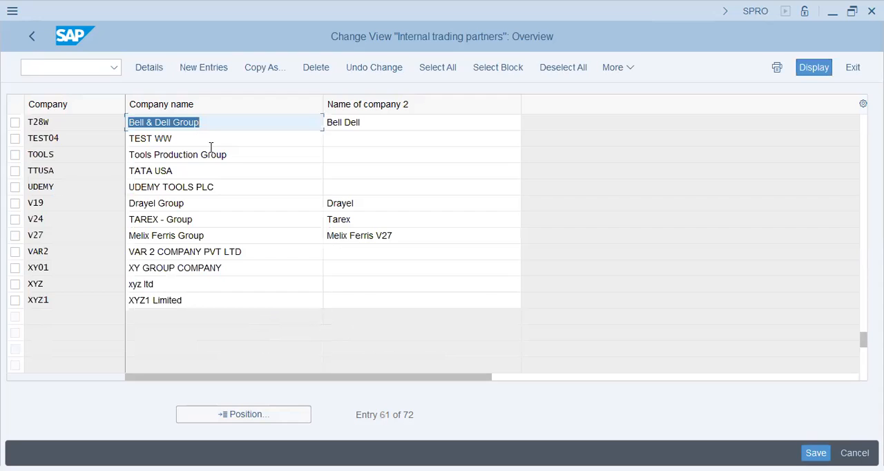
# Step: Examine the code and both names of the V27 entry in the company list, and return to the Implementation Guide
pyautogui.click(223, 414)
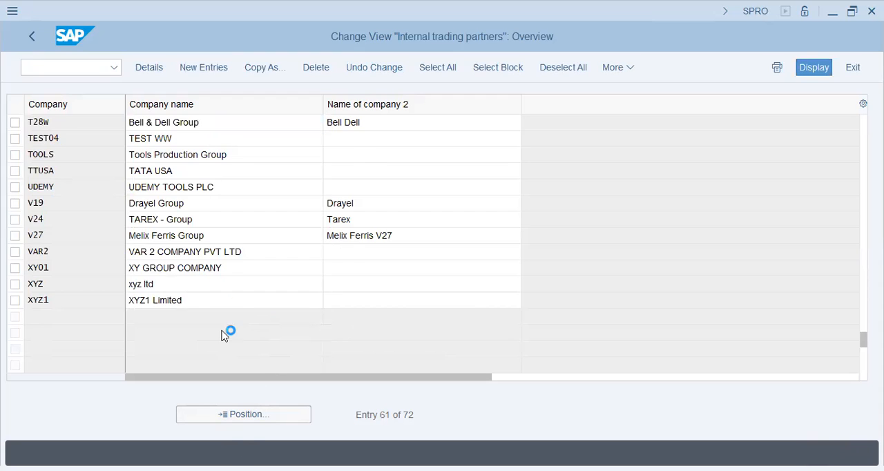
pyautogui.click(172, 173)
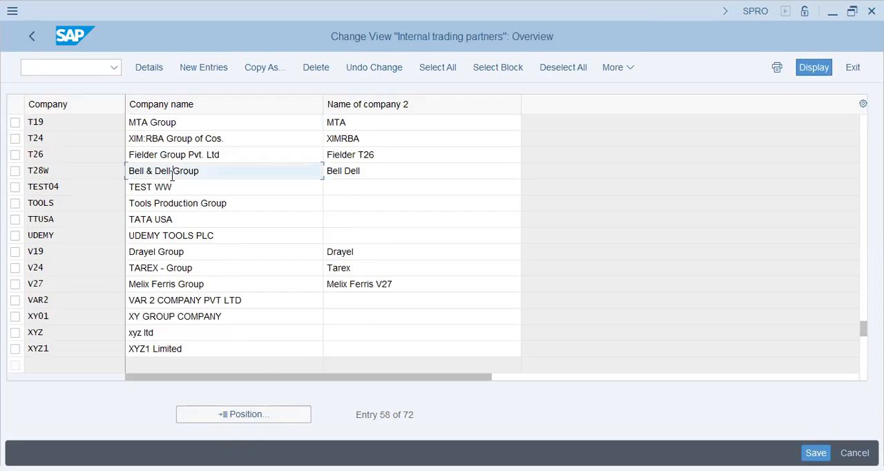
pyautogui.click(160, 269)
pyautogui.click(207, 291)
pyautogui.click(442, 286)
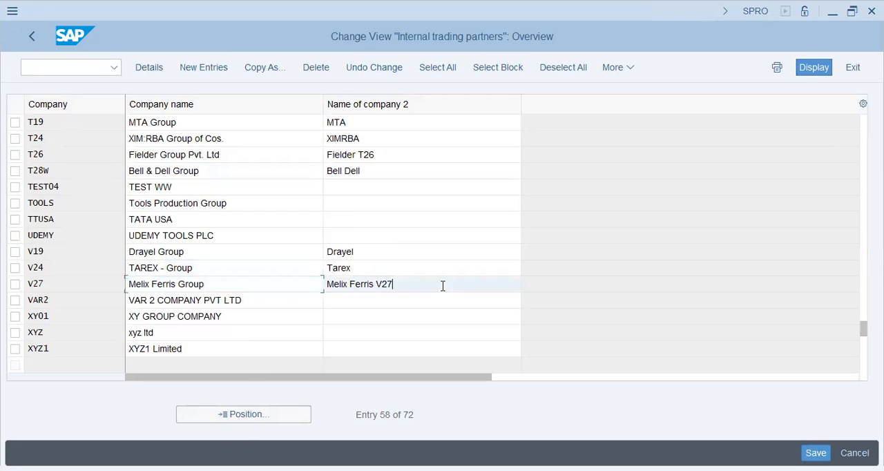
pyautogui.click(67, 286)
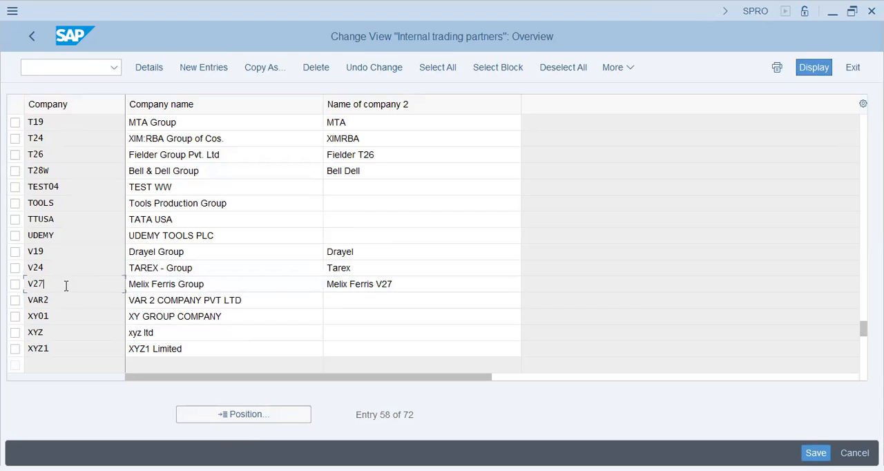
pyautogui.click(223, 286)
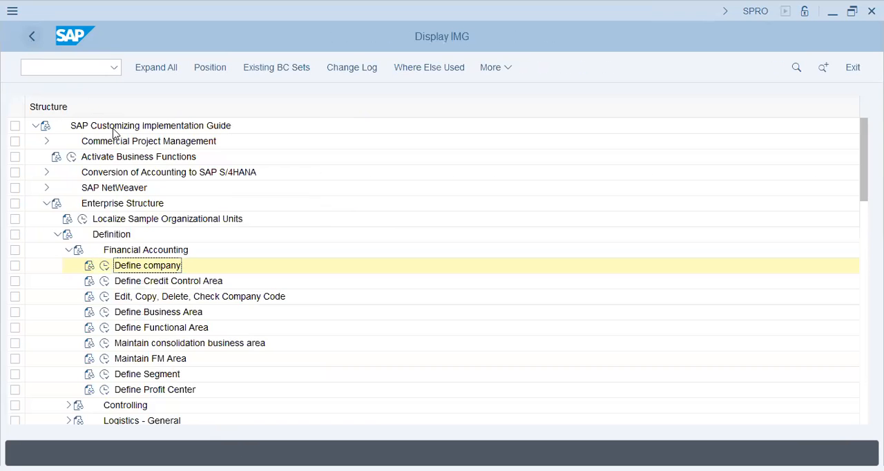
# Step: Reopen Define company and start a new entry with company v27A
pyautogui.click(104, 266)
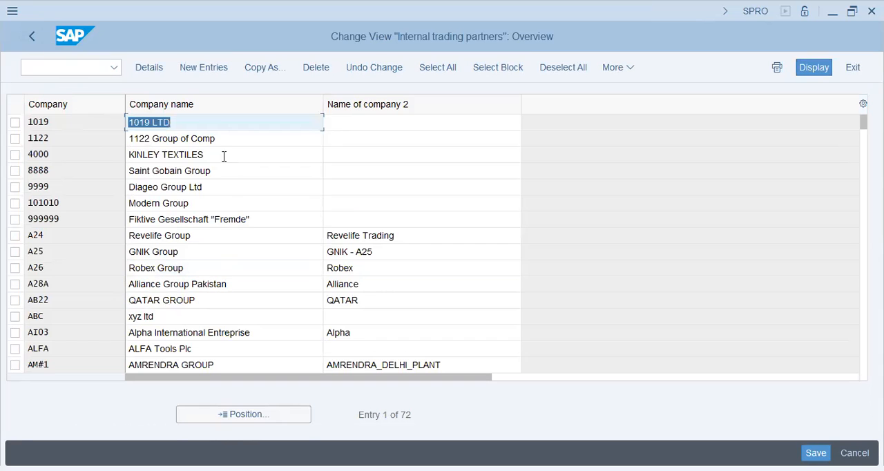
pyautogui.click(208, 72)
pyautogui.write('v27A')
pyautogui.press('Tab')
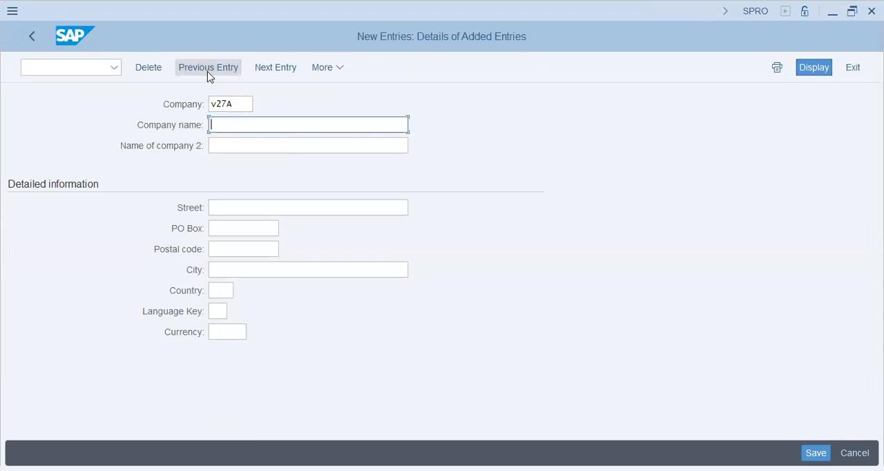
# Step: Enter F&F Group as the company name and V27A - F&F Group as the second company name
pyautogui.write('F')
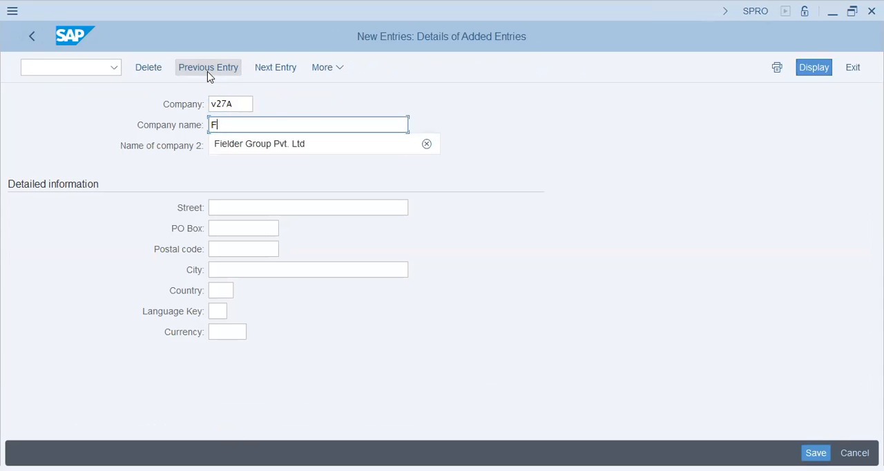
pyautogui.write('&F Group')
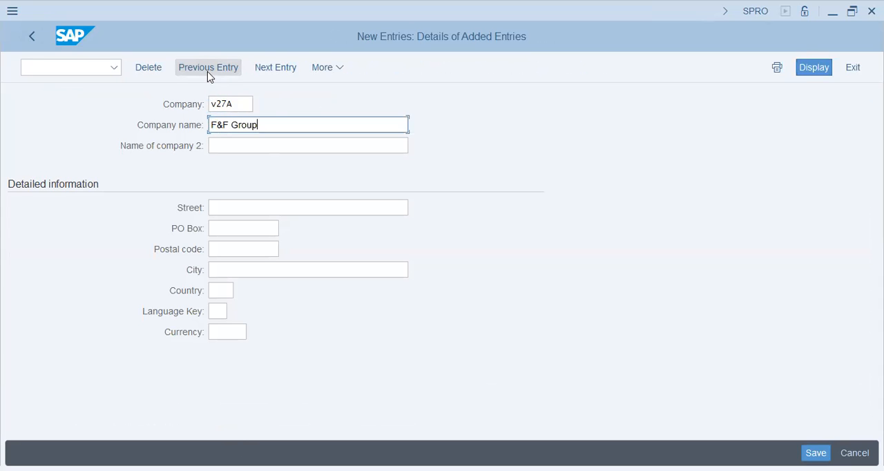
pyautogui.press('Tab')
pyautogui.write('F')
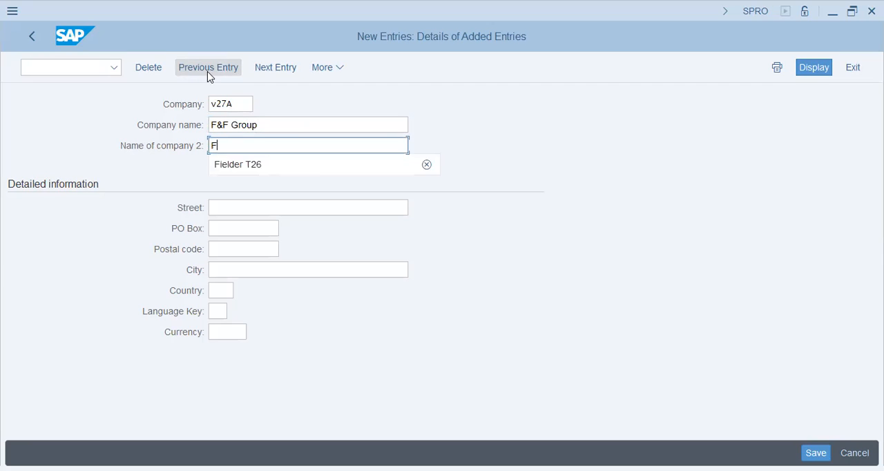
pyautogui.write('&F Group ')
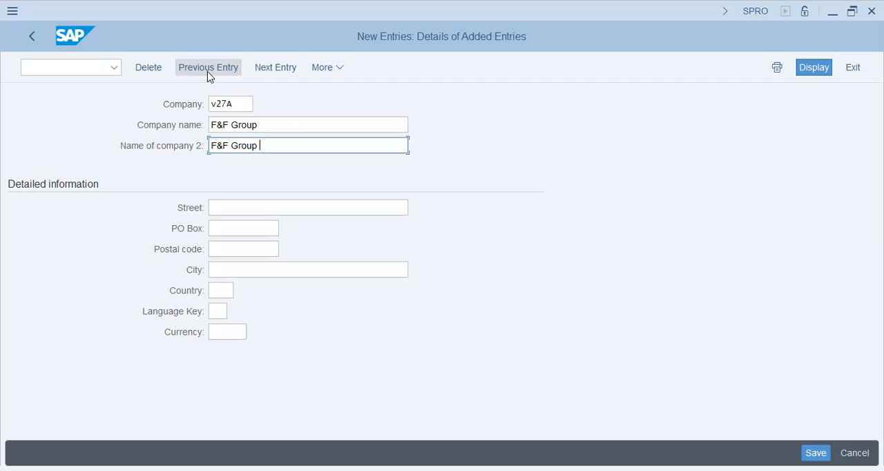
pyautogui.write('V27')
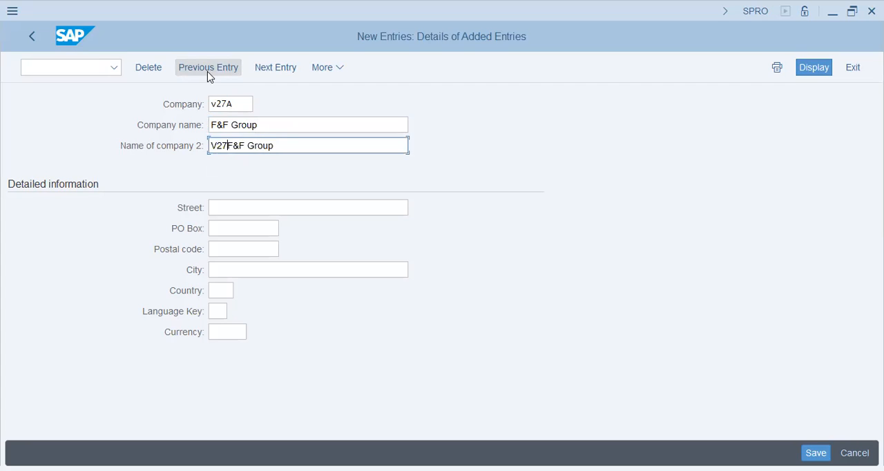
pyautogui.write('A -')
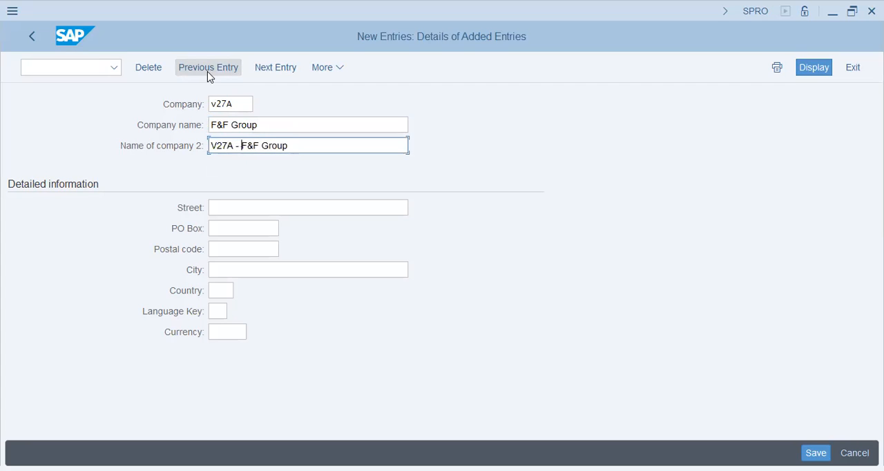
# Step: Fill in the company's street, PO box and postal code from the previously used entries
pyautogui.press('Tab')
pyautogui.press('Down')
pyautogui.press('Down')
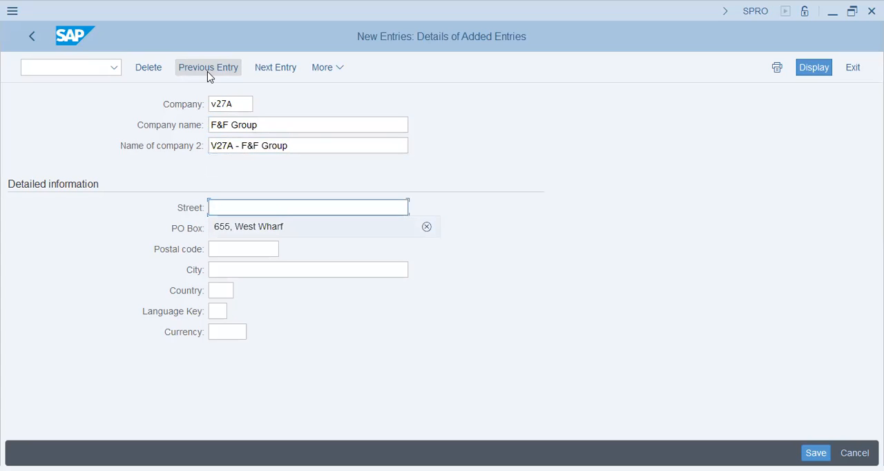
pyautogui.press('Tab')
pyautogui.press('Down')
# Step: Set the city to Islamabad, country to PK, language key to EN and currency to USD, and save the company
pyautogui.press('Down')
pyautogui.press('Tab')
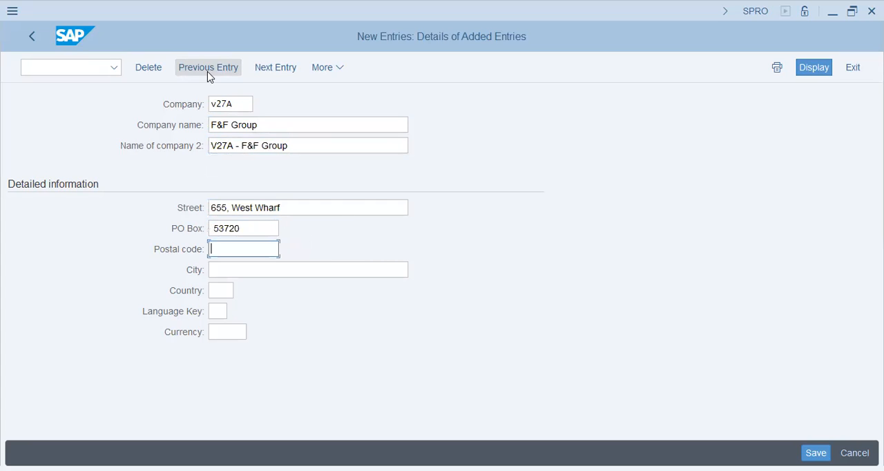
pyautogui.press('Tab')
pyautogui.hotkey('shift', 'Tab')
pyautogui.hotkey('shift', 'Tab')
pyautogui.hotkey('shift', 'Tab')
pyautogui.press('Tab')
pyautogui.press('BackSpace')
pyautogui.press('Tab')
pyautogui.press('Down')
pyautogui.press('Return')
pyautogui.press('Tab')
pyautogui.press('Down')
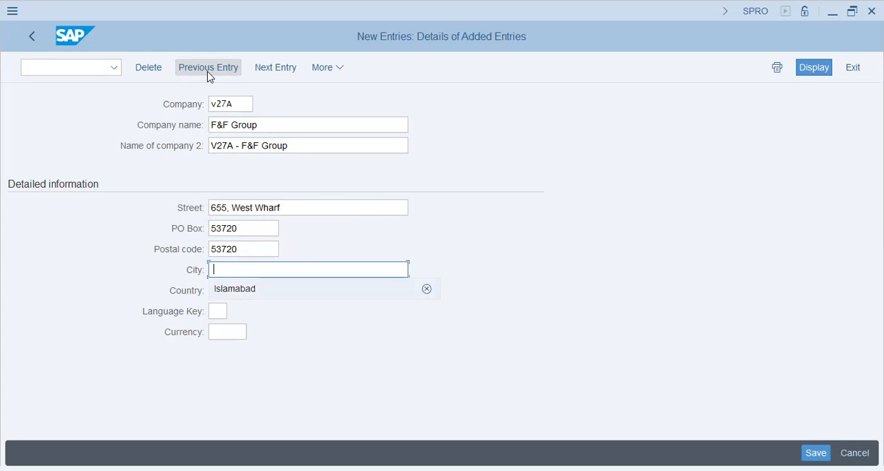
pyautogui.press('Tab')
pyautogui.press('Down')
pyautogui.press('Tab')
pyautogui.press('Down')
pyautogui.press('Tab')
pyautogui.press('Down')
pyautogui.press('Return')
pyautogui.press('Return')
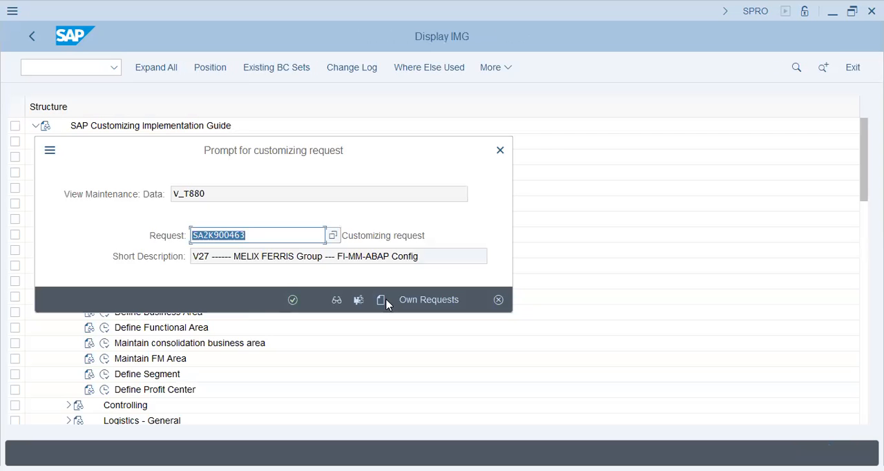
# Step: Create a customizing request described as "V27A - F&F Group - FI-MM-ABAP Config" and save the new company under it
pyautogui.click(261, 257)
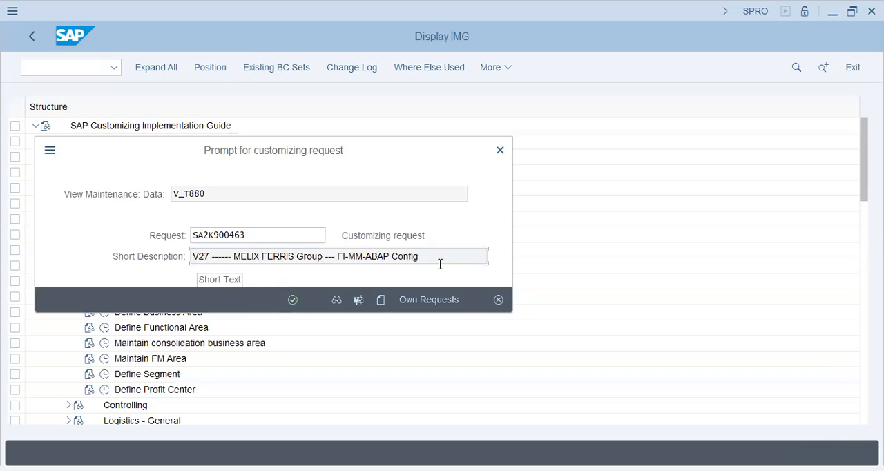
pyautogui.click(381, 306)
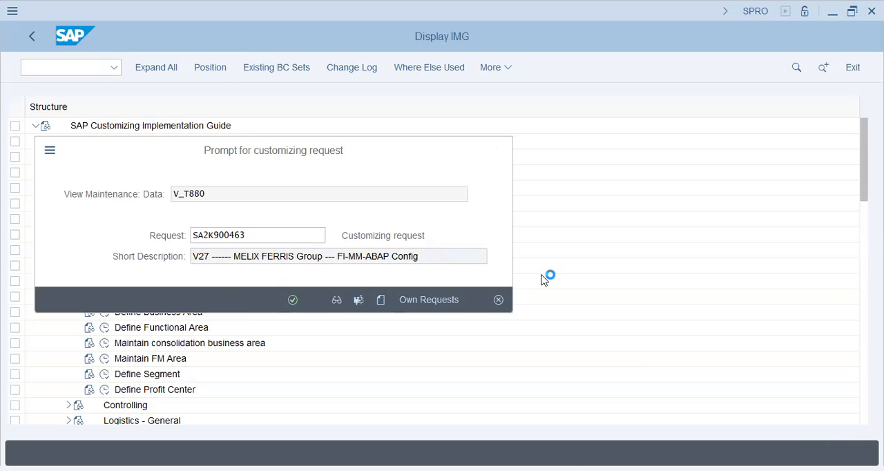
pyautogui.write('V27A - F&F Group - FI-')
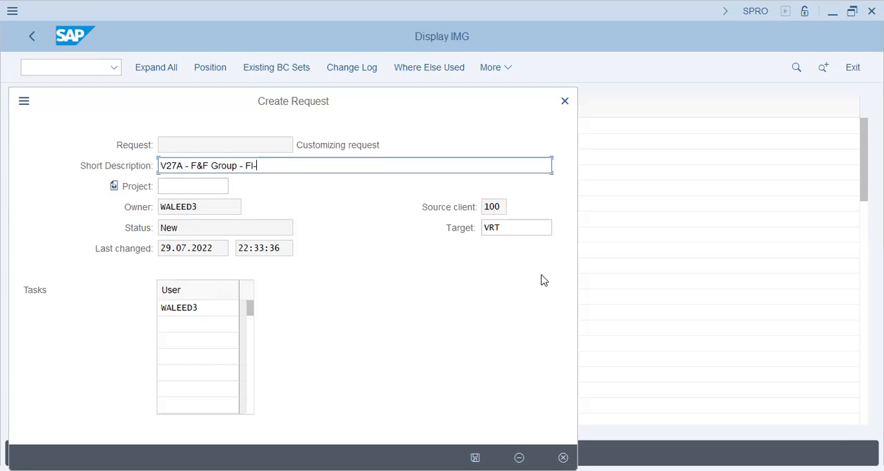
pyautogui.write('MM-ABAP Cus')
pyautogui.press('BackSpace')
pyautogui.press('BackSpace')
pyautogui.write('onfig')
pyautogui.press('Return')
pyautogui.click(291, 300)
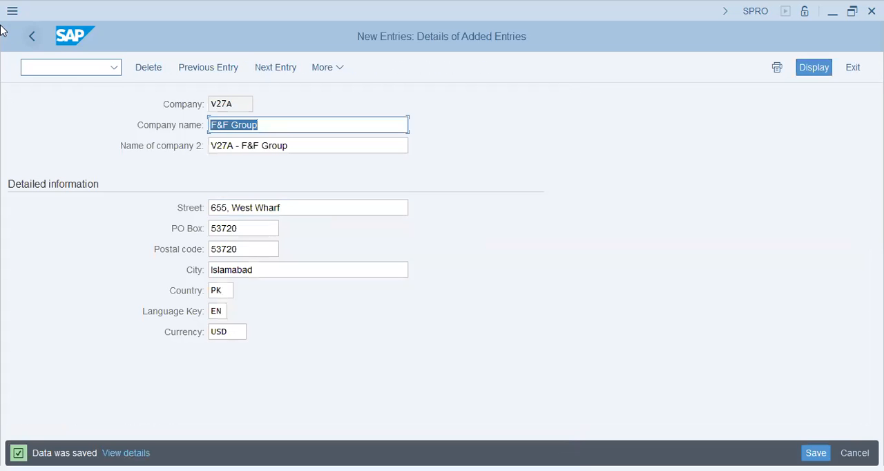
# Step: Return to the Implementation Guide, open Define Credit Control Area and start a new entry with credit control area V27
pyautogui.click(34, 35)
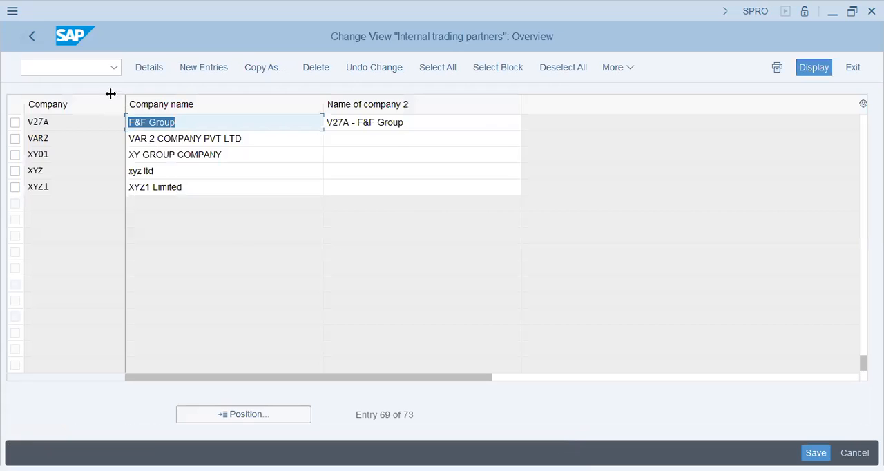
pyautogui.click(38, 39)
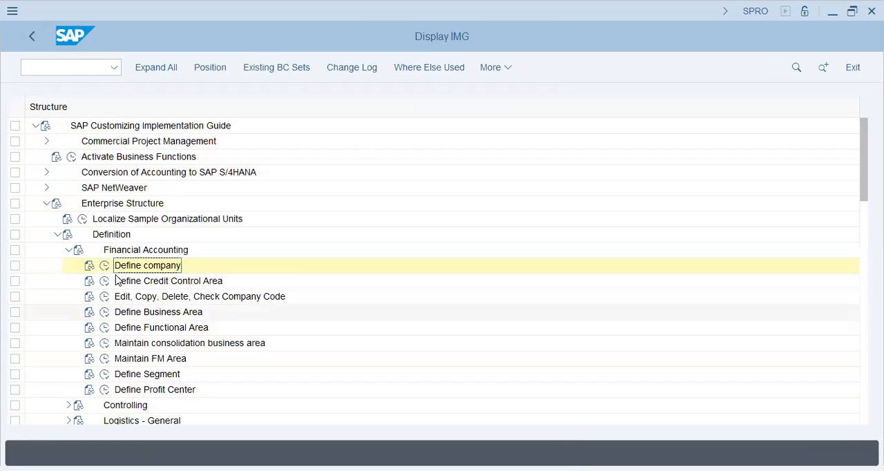
pyautogui.click(104, 281)
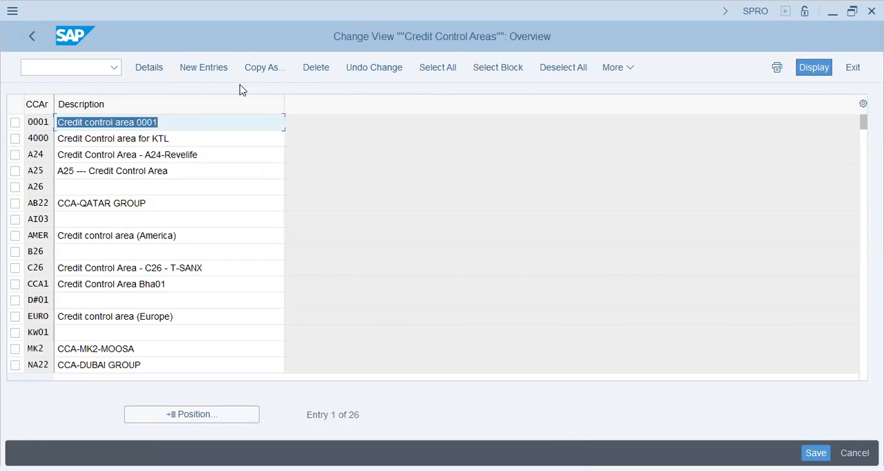
pyautogui.click(198, 69)
pyautogui.write('V27')
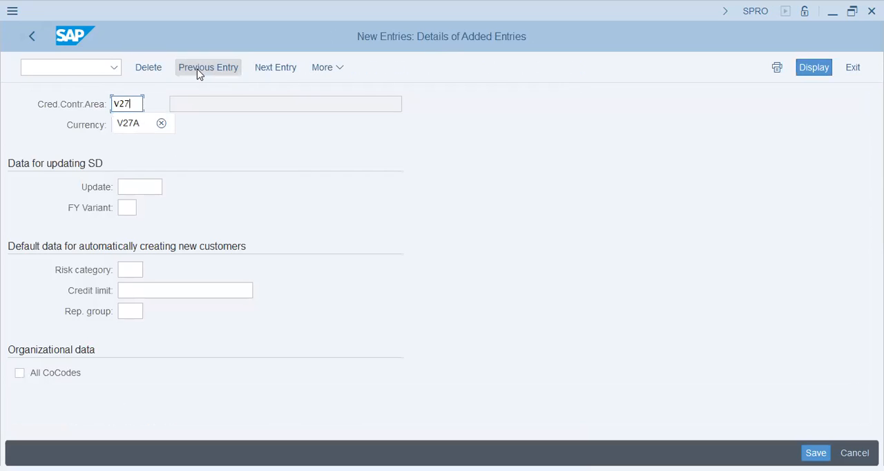
pyautogui.press('Tab')
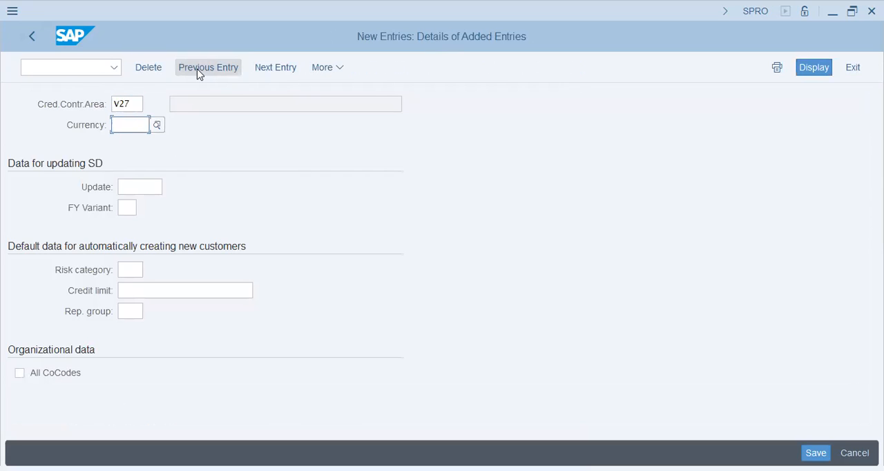
# Step: Set the credit control area's currency to USD and its fiscal year variant to K4
pyautogui.write('USD')
pyautogui.press('Tab')
pyautogui.press('Tab')
pyautogui.write('K4')
pyautogui.press('Tab')
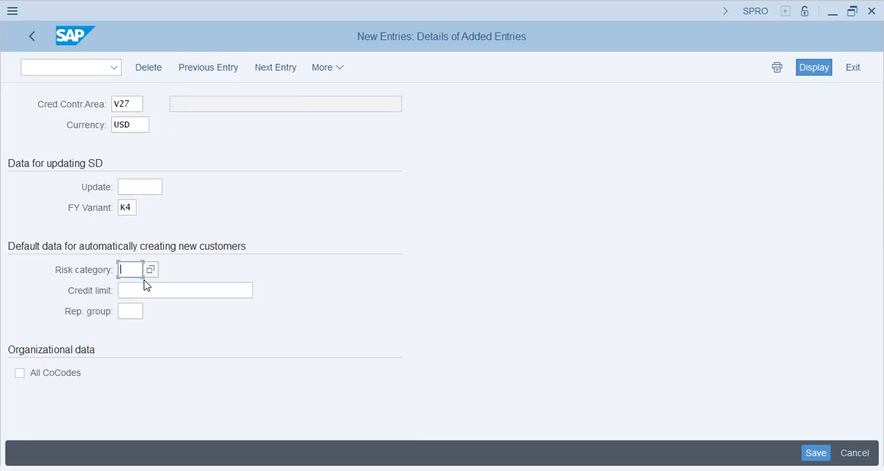
pyautogui.click(131, 210)
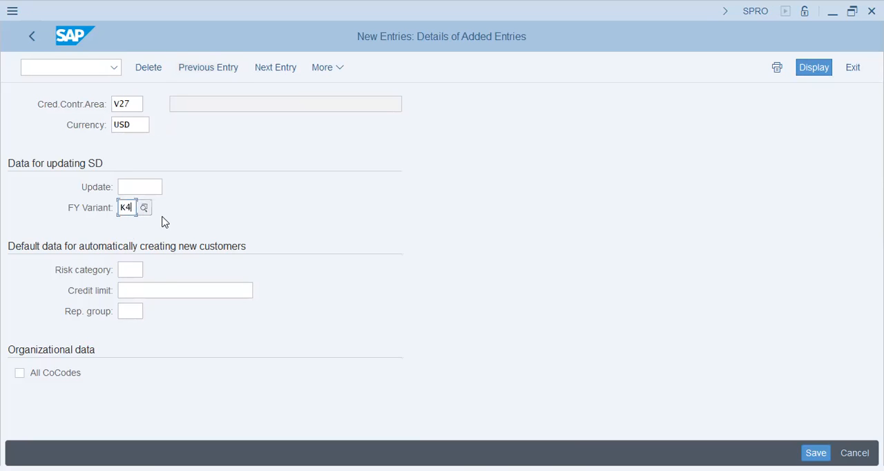
# Step: Set the default credit limit for automatically created customers to 20.000
pyautogui.click(128, 270)
pyautogui.click(136, 295)
pyautogui.click(134, 311)
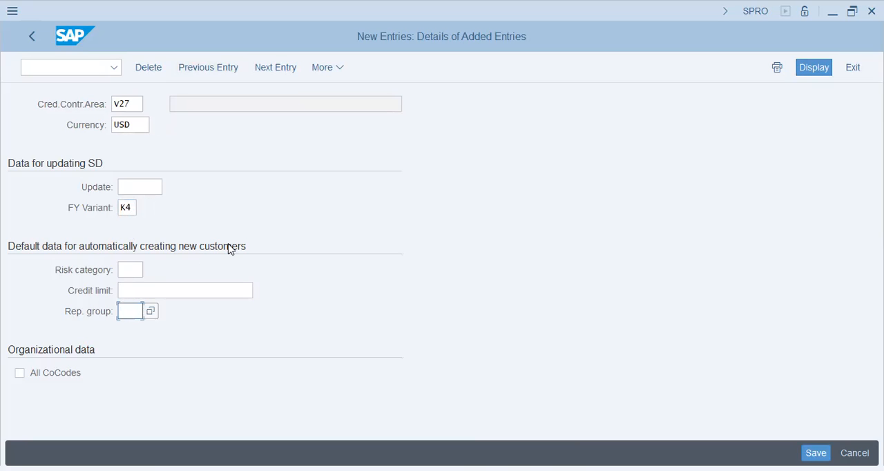
pyautogui.click(128, 270)
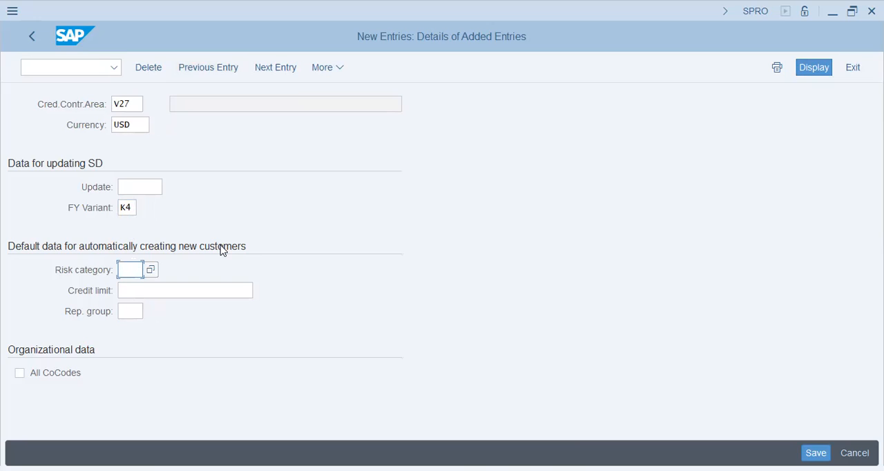
pyautogui.click(171, 287)
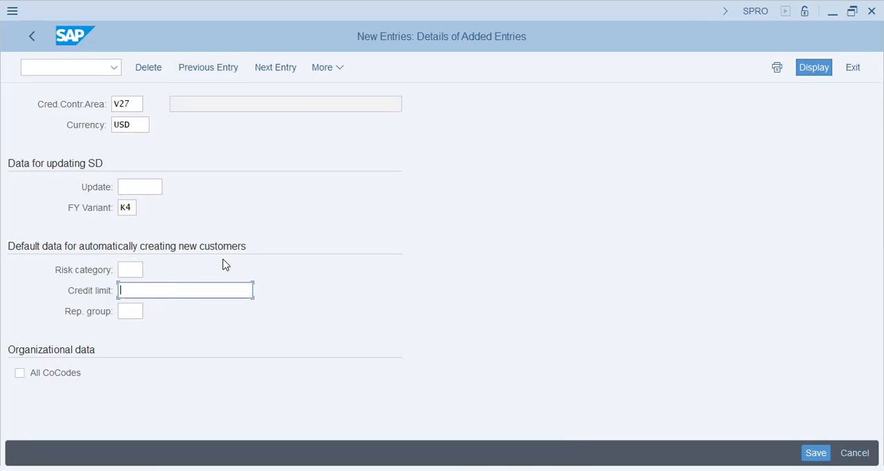
pyautogui.write('20')
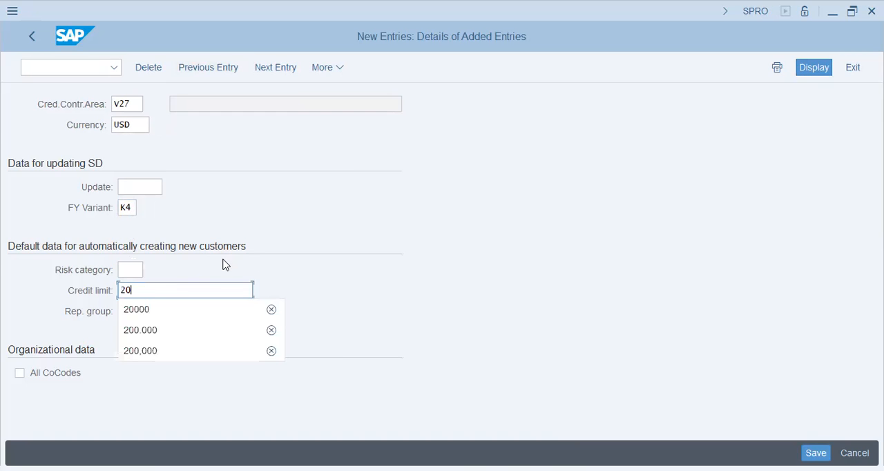
pyautogui.write(',0')
pyautogui.press('BackSpace')
pyautogui.press('BackSpace')
pyautogui.write('.000')
pyautogui.press('Return')
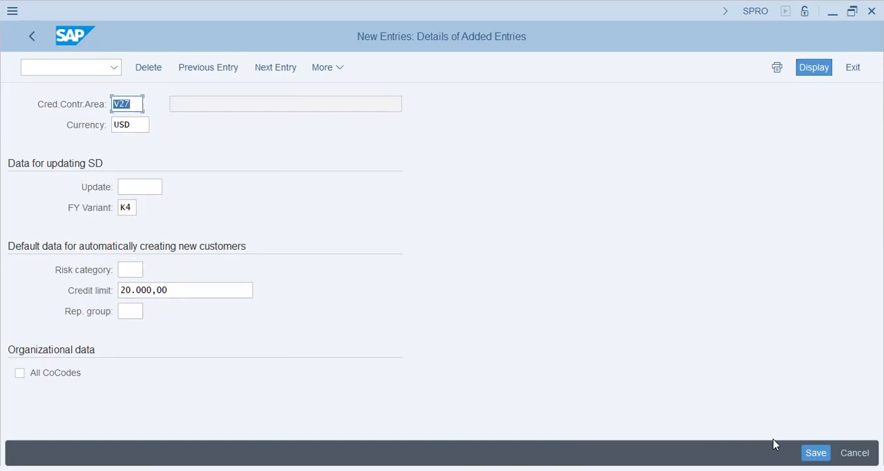
# Step: View the value search for the risk category and close it without choosing a value
pyautogui.click(127, 268)
pyautogui.click(150, 270)
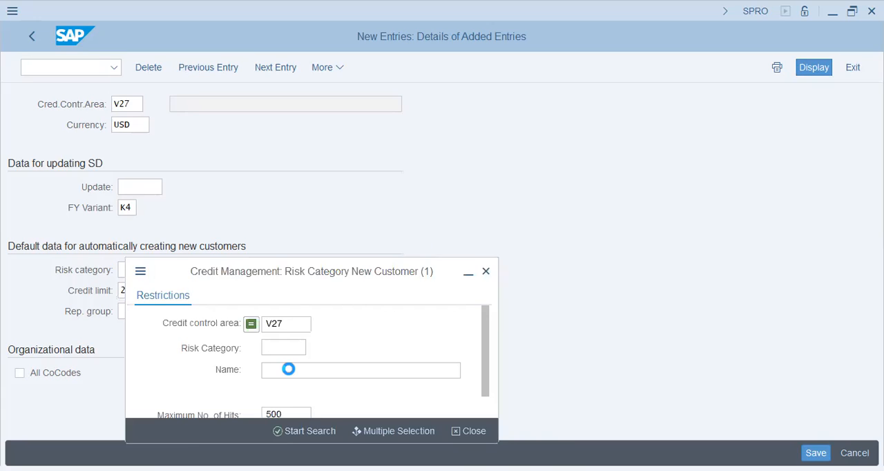
pyautogui.click(474, 431)
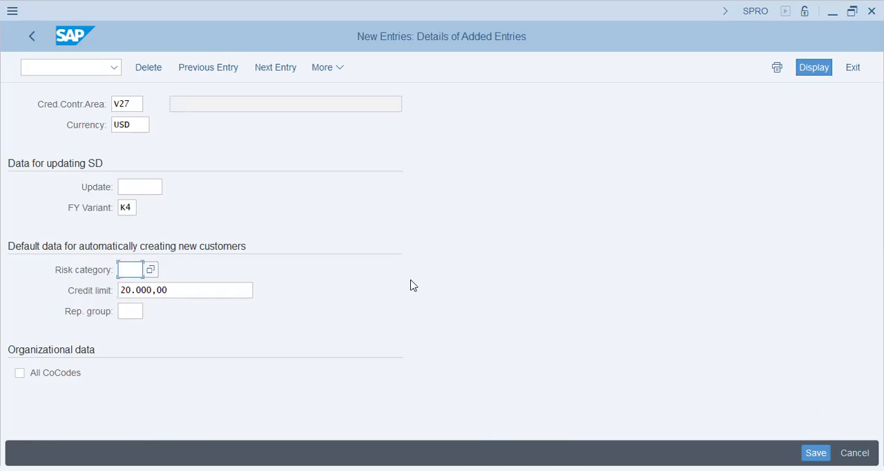
# Step: Save credit control area V27 under the V27A - F&F Group customizing request and return to the credit control area list
pyautogui.hotkey('ctrl', 's')
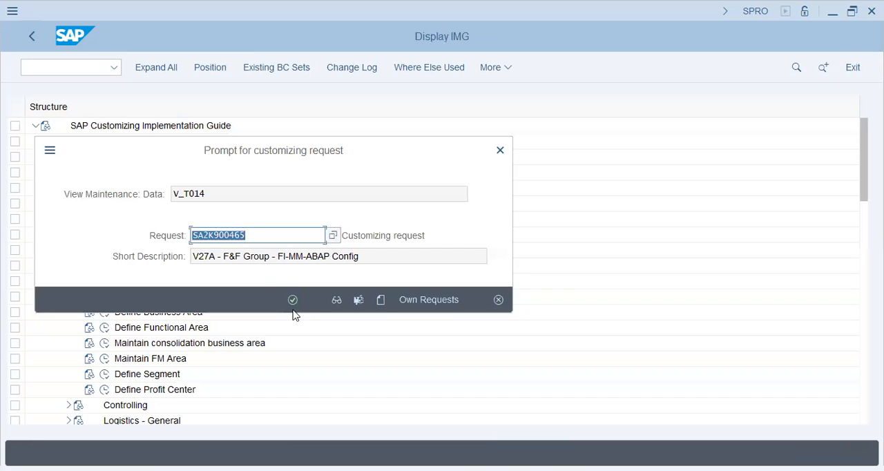
pyautogui.click(293, 301)
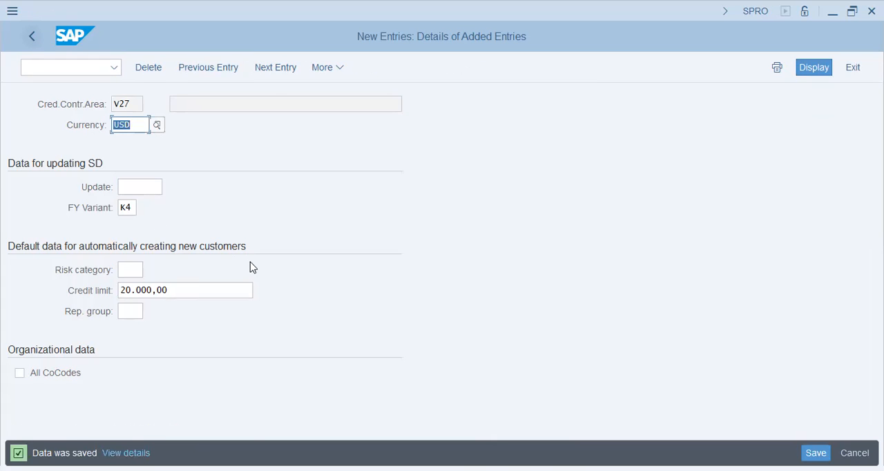
pyautogui.press('F3')
pyautogui.press('Home')
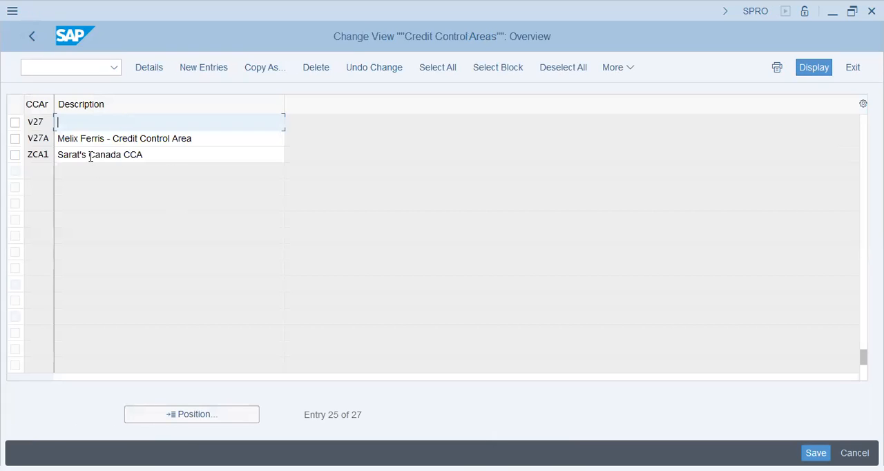
# Step: Enter "F&F - Credit Control Area" as the description of credit control area V27 and return to the Implementation Guide
pyautogui.write('f')
pyautogui.write('F')
pyautogui.write('&F')
pyautogui.write(' - c')
pyautogui.press('BackSpace')
pyautogui.write('Credit Control ARea')
pyautogui.press('BackSpace')
pyautogui.press('BackSpace')
pyautogui.press('BackSpace')
pyautogui.press('BackSpace')
pyautogui.write('re')
pyautogui.press('BackSpace')
pyautogui.press('BackSpace')
pyautogui.write('Area')
pyautogui.press('Return')
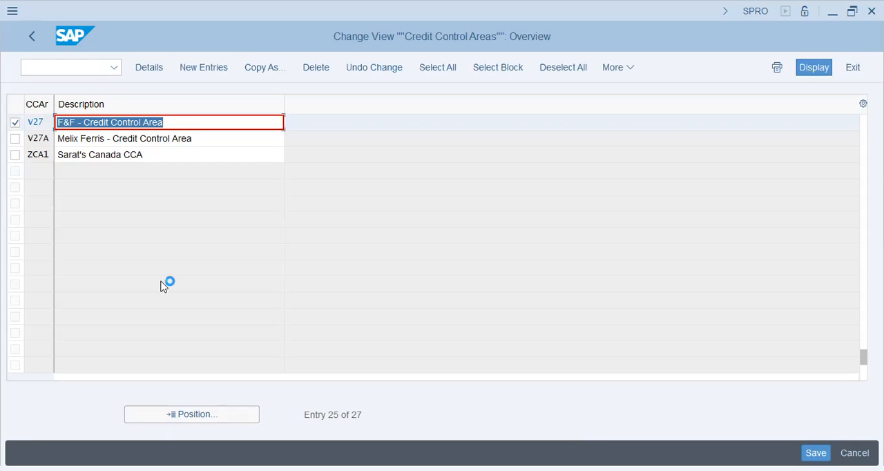
pyautogui.click(33, 37)
# Step: Open the company code activities, view Copy, delete, check company code, and return to the activity selection
pyautogui.click(202, 302)
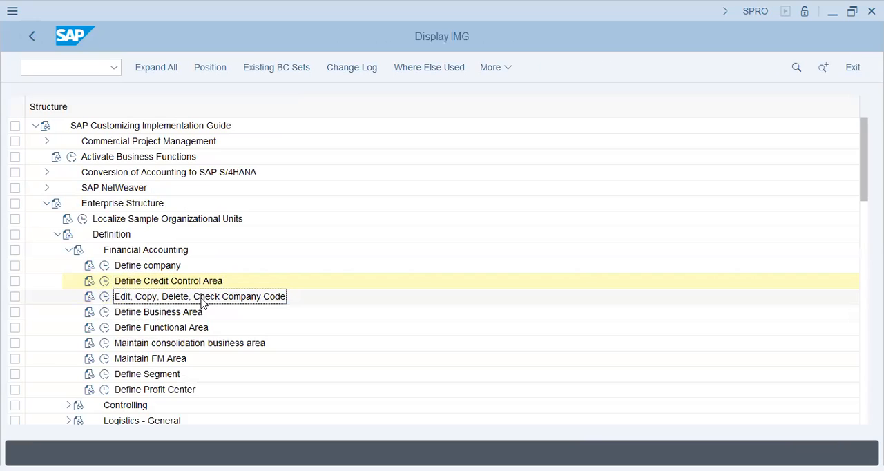
pyautogui.click(104, 299)
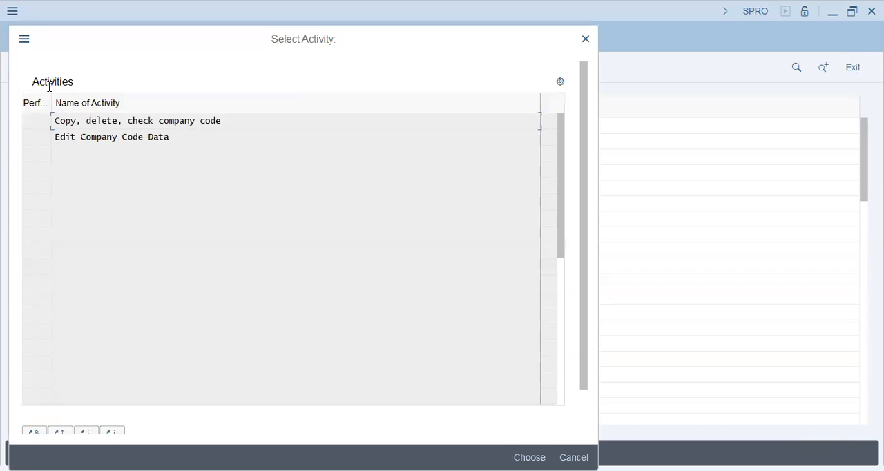
pyautogui.doubleClick(279, 125)
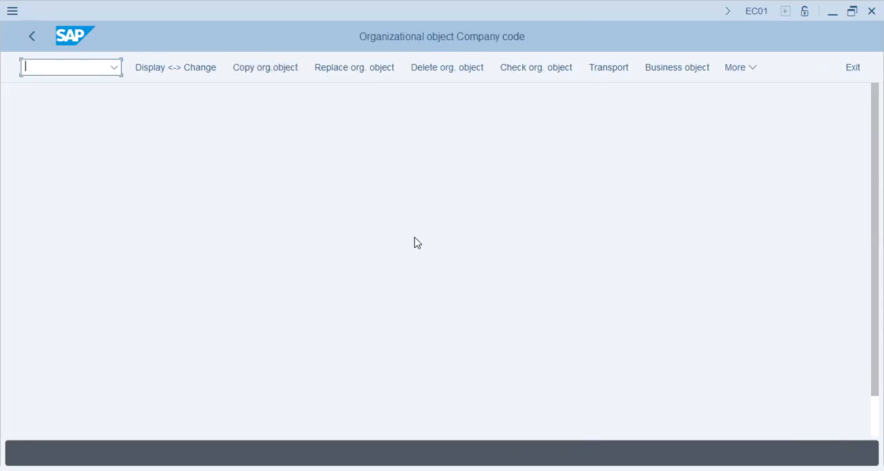
pyautogui.click(32, 38)
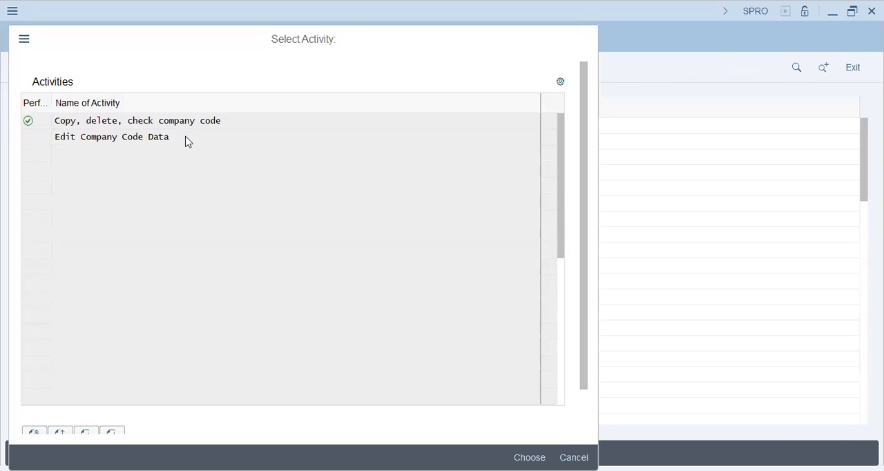
# Step: Start a new entry in Edit Company Code Data and enter 27VA as the company code
pyautogui.doubleClick(263, 138)
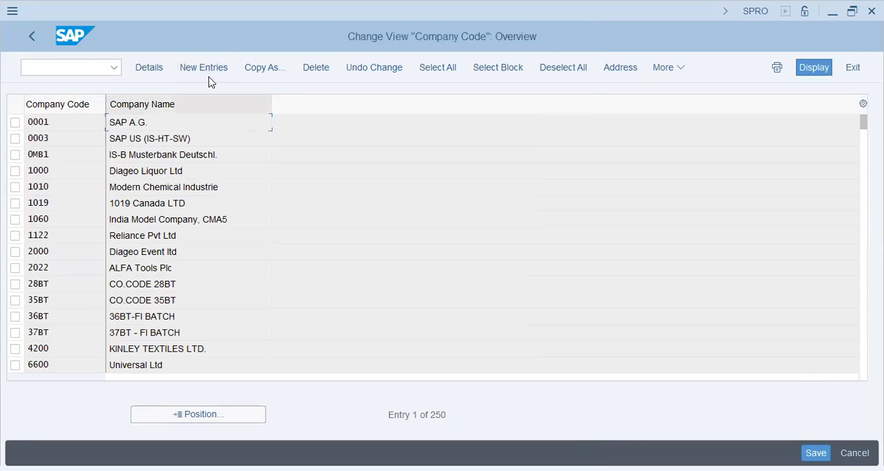
pyautogui.click(211, 70)
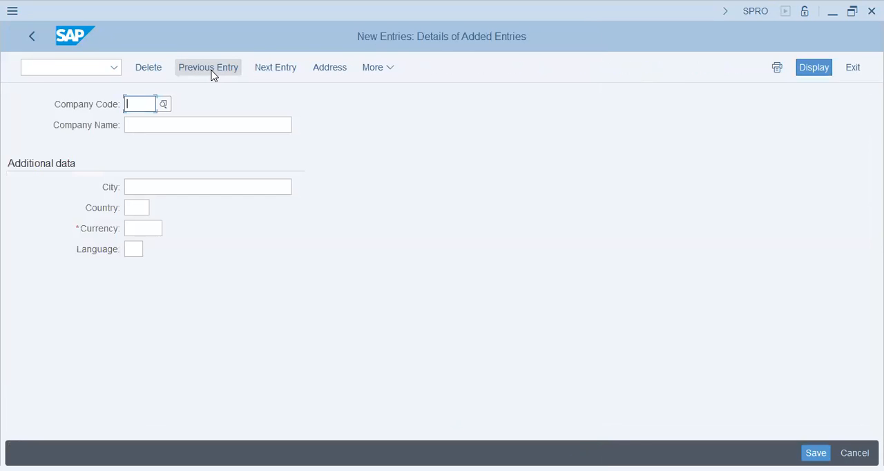
pyautogui.write('V27A')
pyautogui.press('Tab')
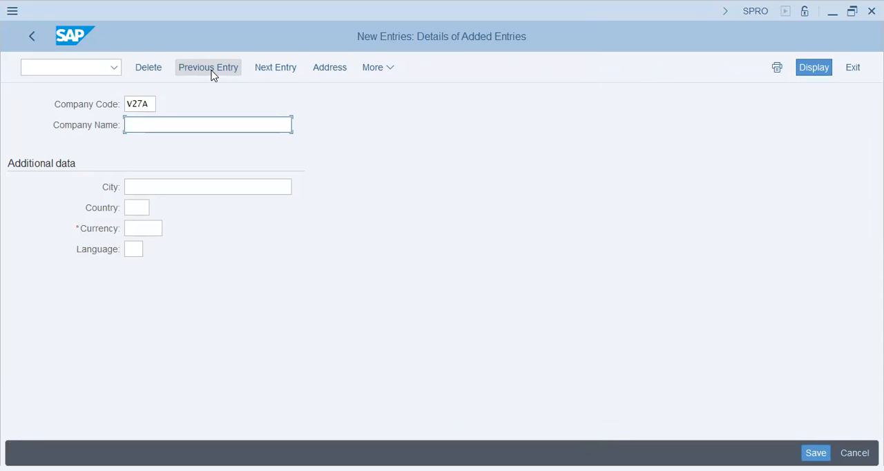
pyautogui.hotkey('shift', 'Tab')
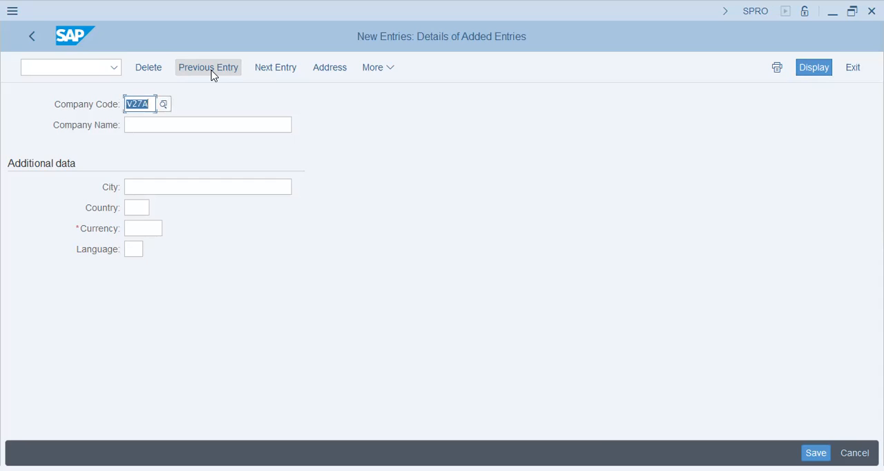
pyautogui.write('27')
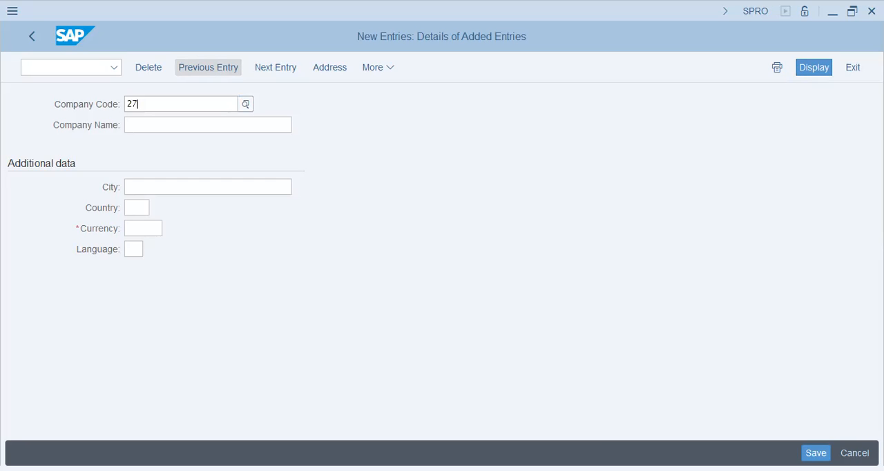
pyautogui.write('vA')
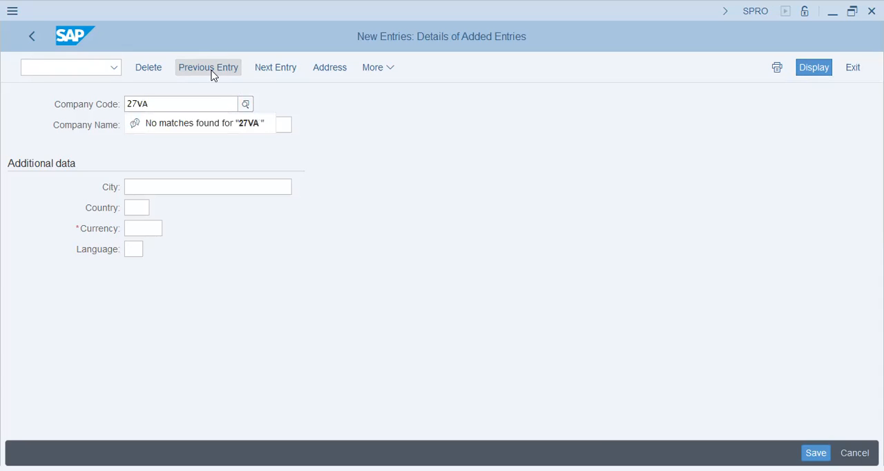
pyautogui.press('Tab')
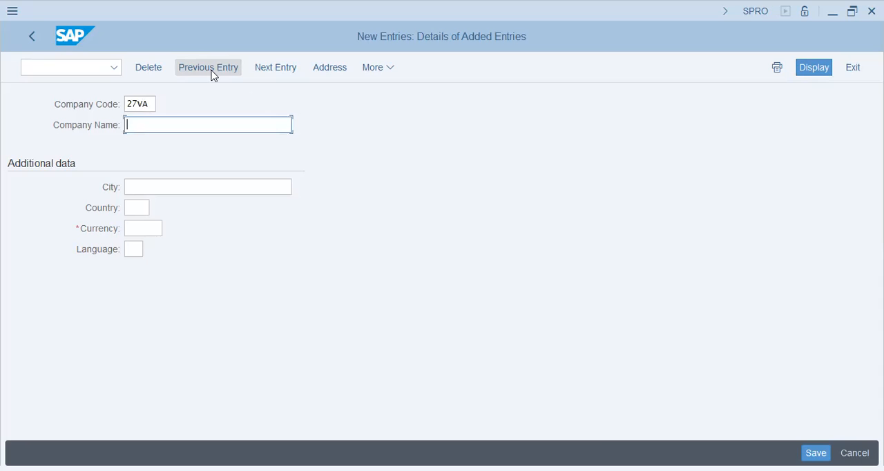
# Step: Enter "Foster Co." as the company name of company code 27VA
pyautogui.write('Field')
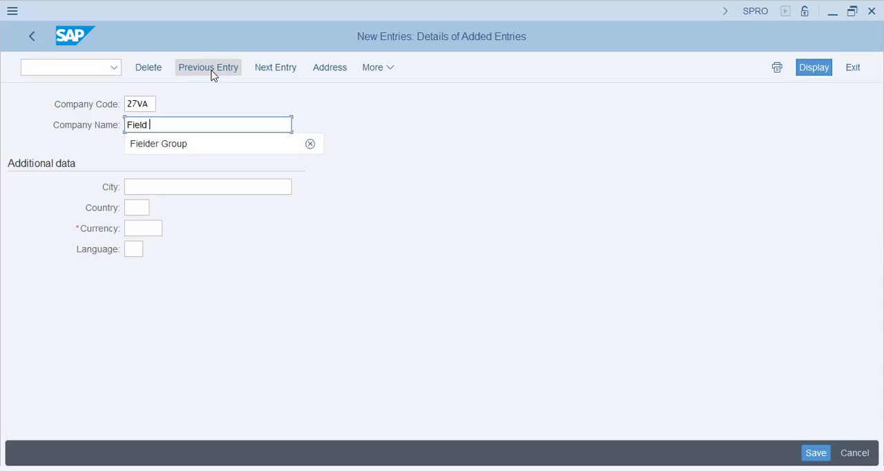
pyautogui.press('BackSpace')
pyautogui.press('BackSpace')
pyautogui.press('BackSpace')
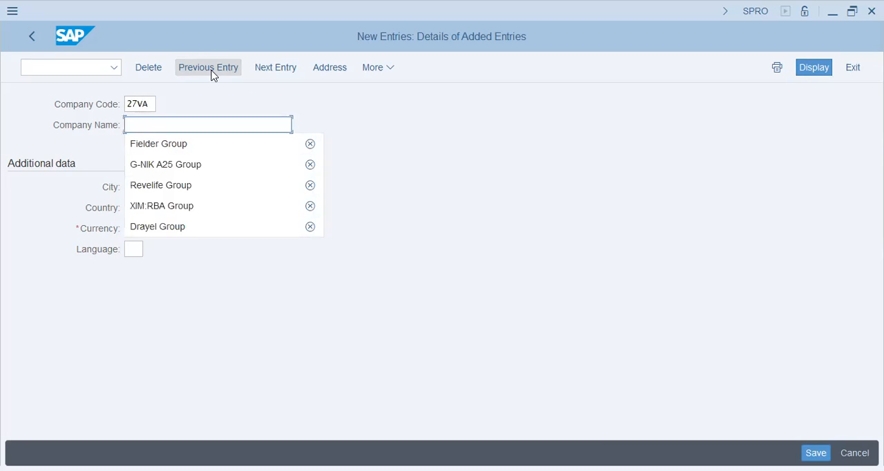
pyautogui.write('Fosser Grou')
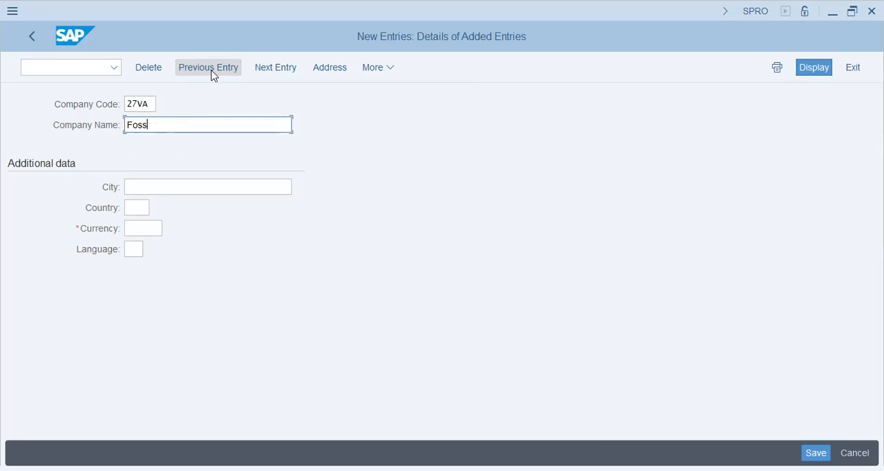
pyautogui.write('er Group')
pyautogui.press('BackSpace')
pyautogui.press('BackSpace')
pyautogui.press('BackSpace')
pyautogui.press('BackSpace')
pyautogui.press('BackSpace')
pyautogui.write('Co.')
pyautogui.press('Tab')
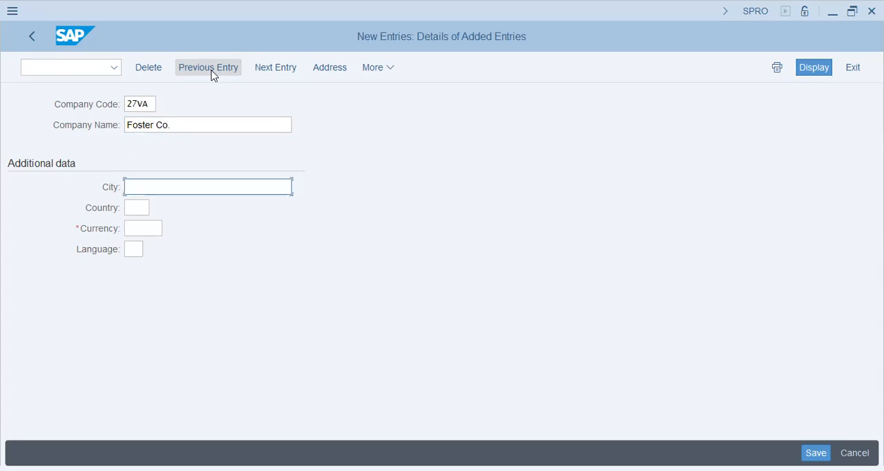
# Step: Fill in the additional data with city Islamabad, country PK, currency USD and language EN
pyautogui.write('Isla')
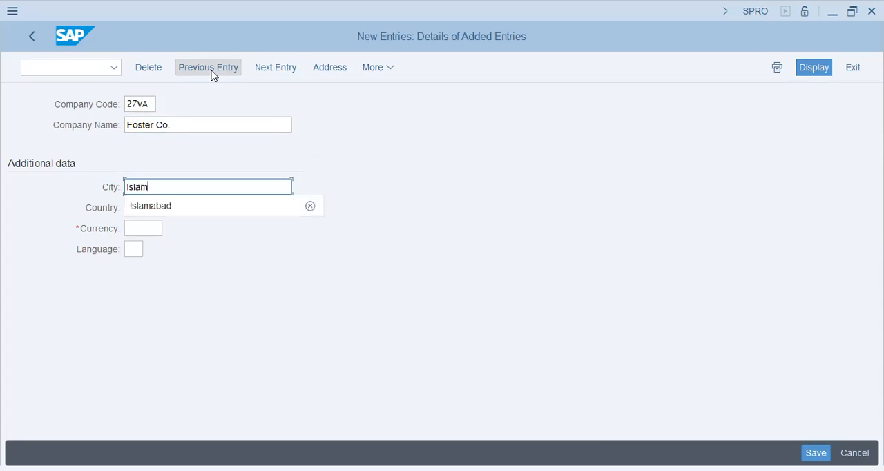
pyautogui.write('m')
pyautogui.press('Down')
pyautogui.press('Return')
pyautogui.press('Tab')
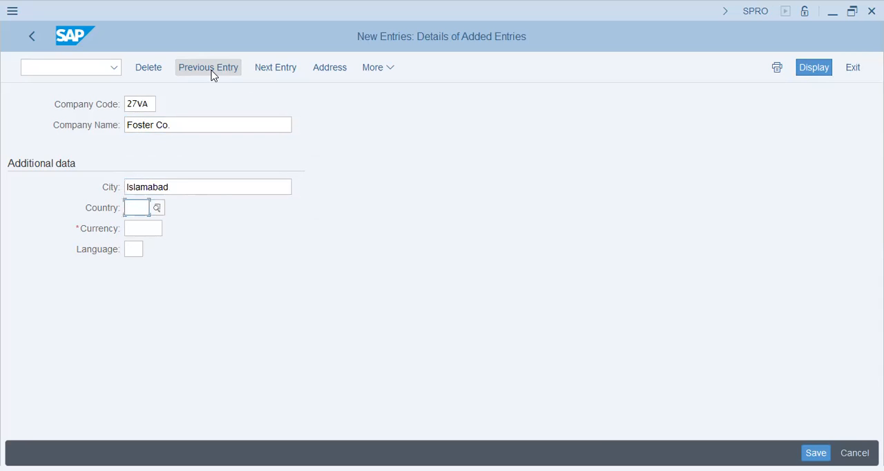
pyautogui.write('pk')
pyautogui.press('Tab')
pyautogui.write('usd')
pyautogui.press('Tab')
pyautogui.write('en')
pyautogui.press('Return')
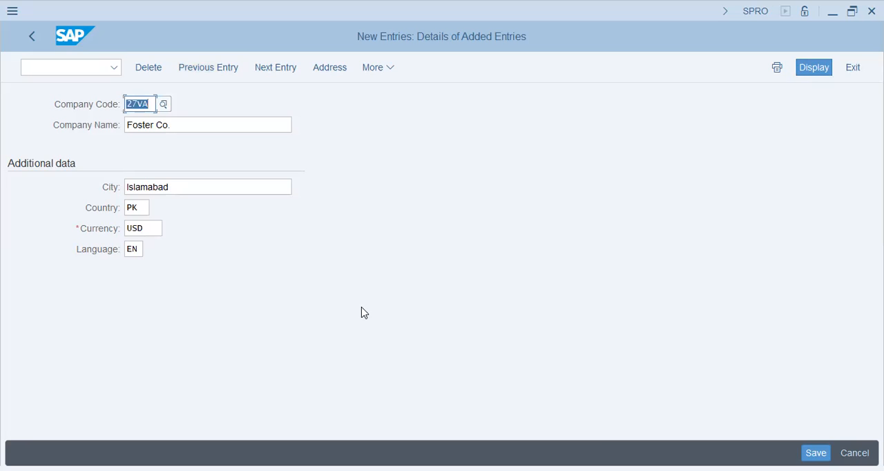
# Step: Save the new company code and fill in its address with title Company and name "Foster Co"
pyautogui.hotkey('ctrl', 's')
pyautogui.press('Down')
pyautogui.press('Tab')
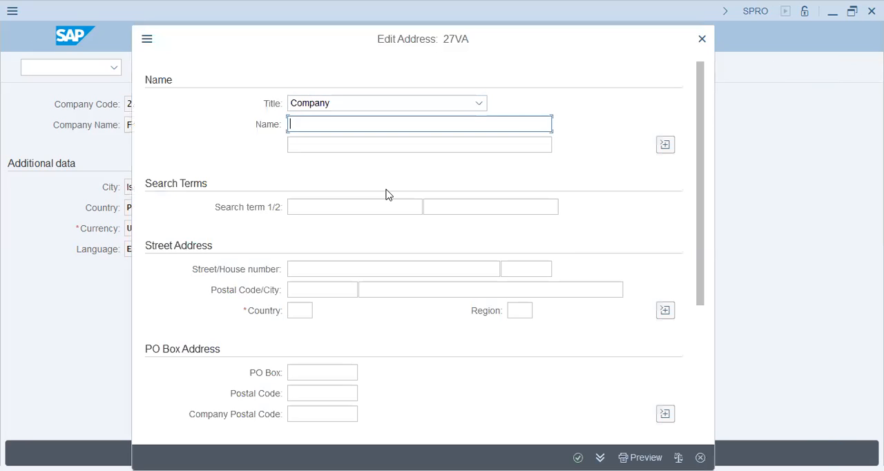
pyautogui.write('Foster co')
pyautogui.press('BackSpace')
pyautogui.press('BackSpace')
pyautogui.press('BackSpace')
pyautogui.write('Co (')
pyautogui.press('Tab')
pyautogui.press('Tab')
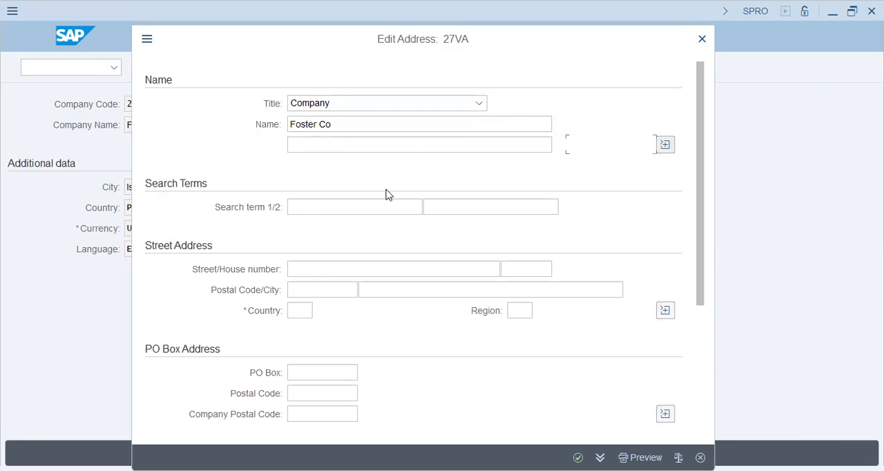
# Step: Enter "Foster Co" and "27va" as the two search terms of the address
pyautogui.write('Foster Co')
pyautogui.press('Tab')
pyautogui.write('27va')
pyautogui.press('Tab')
# Step: Set the address country to PK and its region to IS (Islamabad), and confirm the address
pyautogui.press('Tab')
pyautogui.press('Tab')
pyautogui.press('Tab')
pyautogui.press('Tab')
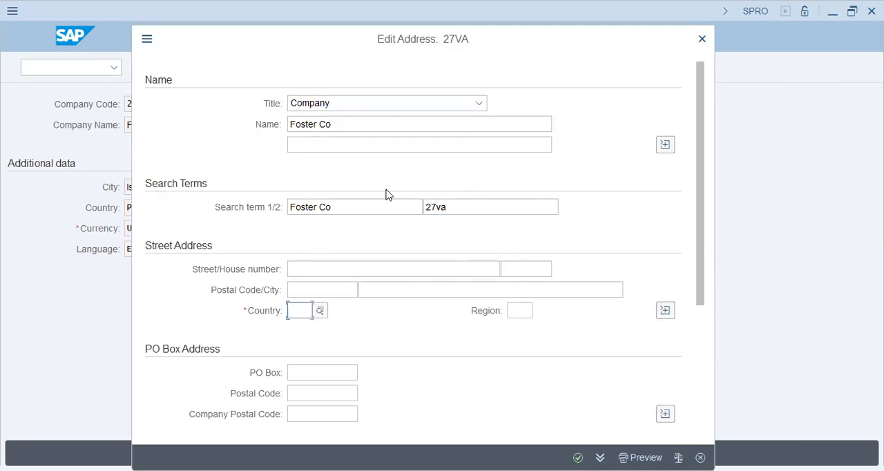
pyautogui.write('pk')
pyautogui.press('Tab')
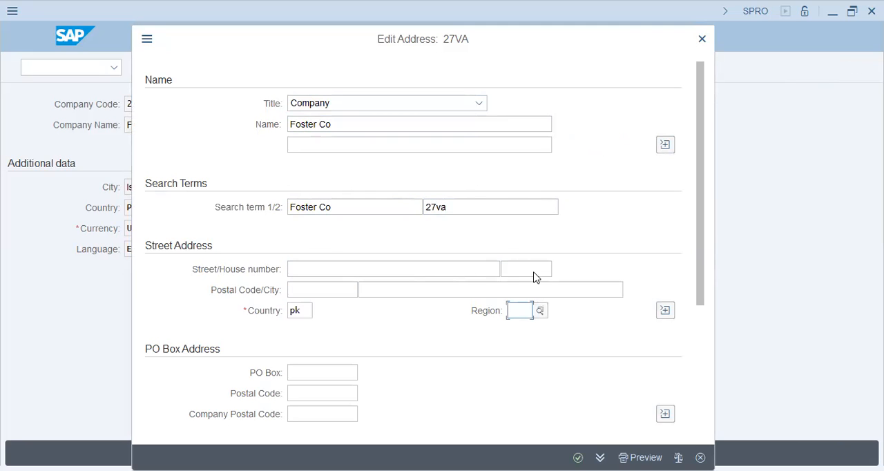
pyautogui.click(542, 315)
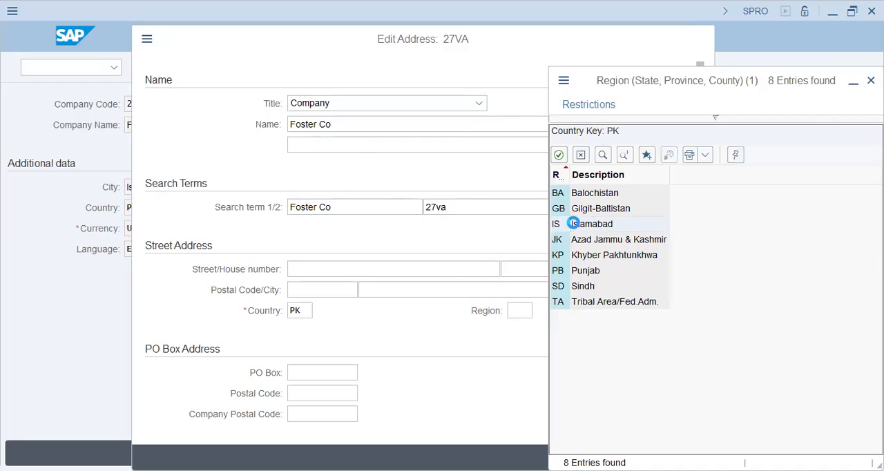
pyautogui.press('Return')
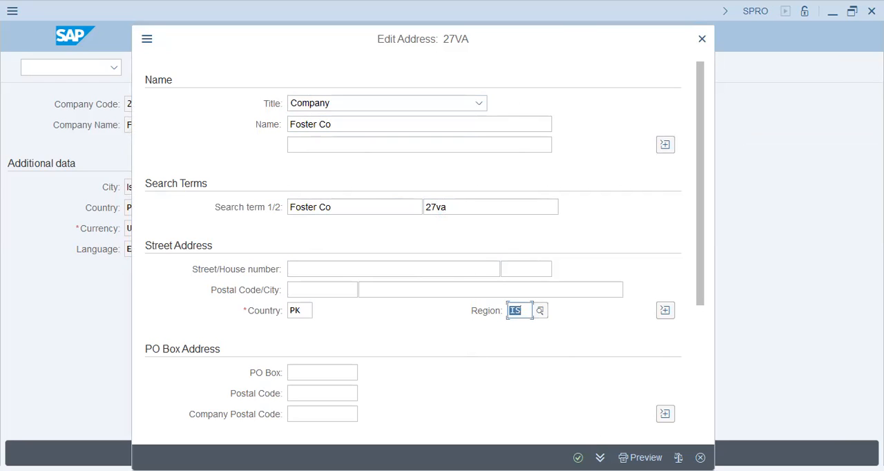
pyautogui.press('Return')
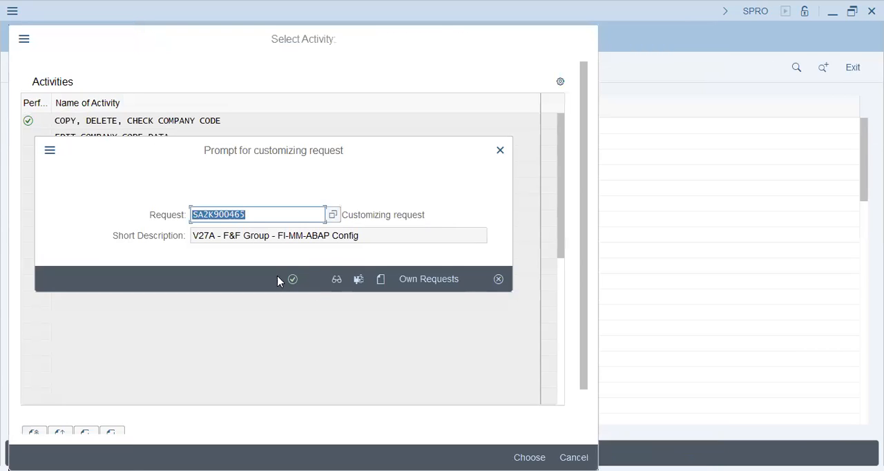
# Step: Save company code 27VA under the V27A - F&F Group customizing request and return to the Implementation Guide
pyautogui.click(293, 279)
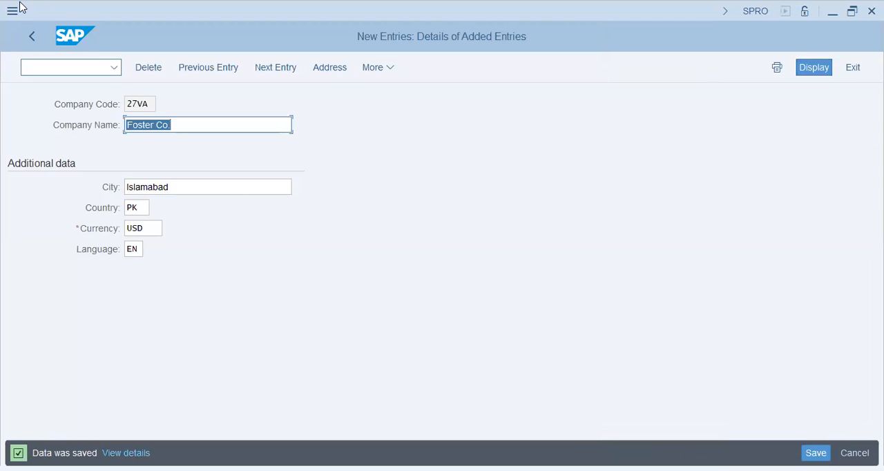
pyautogui.click(31, 37)
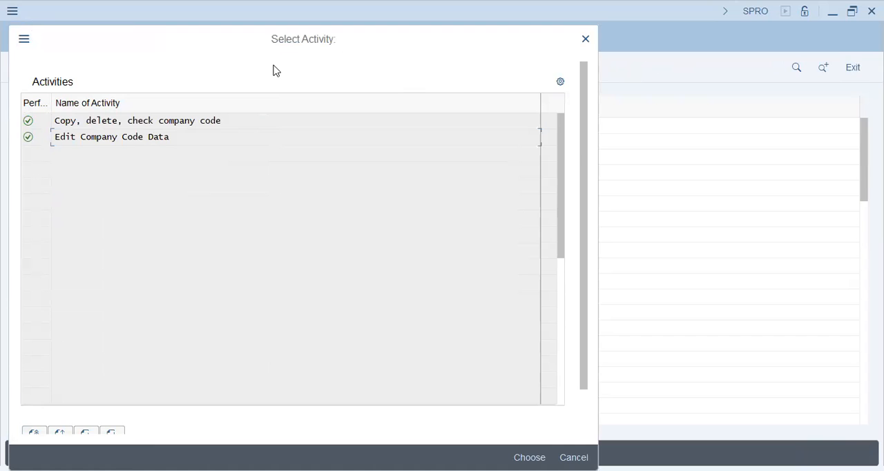
pyautogui.moveTo(348, 32); pyautogui.dragTo(346, 93)
pyautogui.click(585, 103)
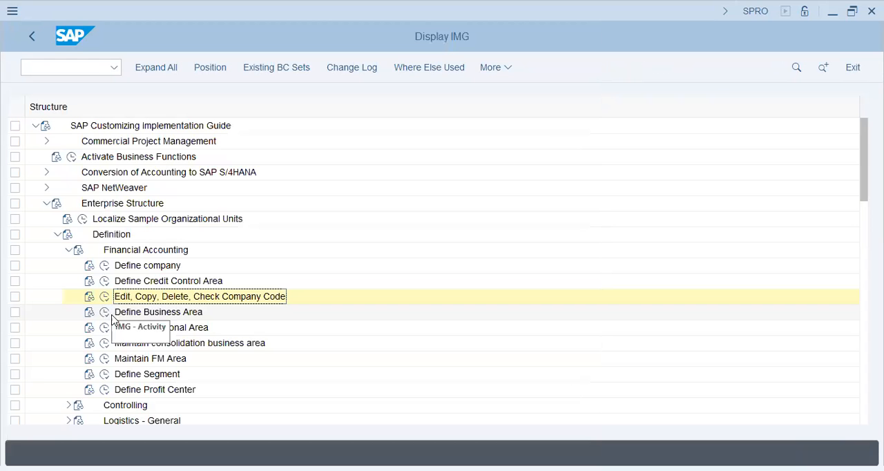
# Step: Collapse the Definition node and open the company code to company assignment under Assignment, Financial Accounting
pyautogui.click(68, 250)
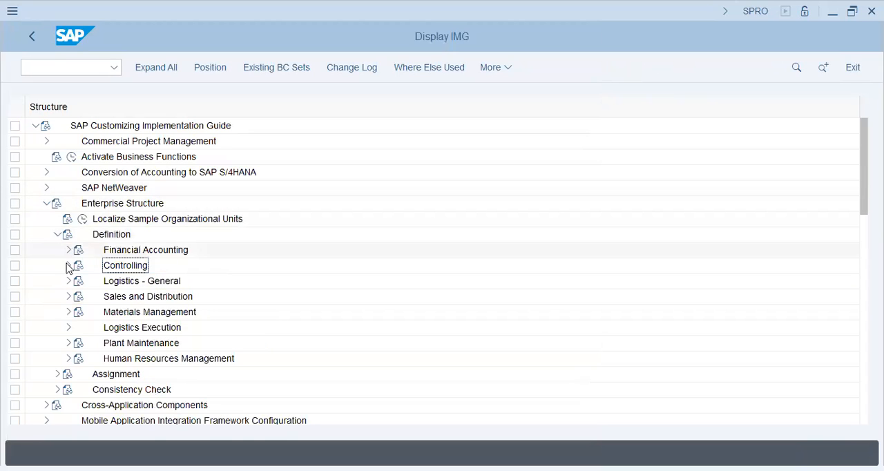
pyautogui.click(58, 235)
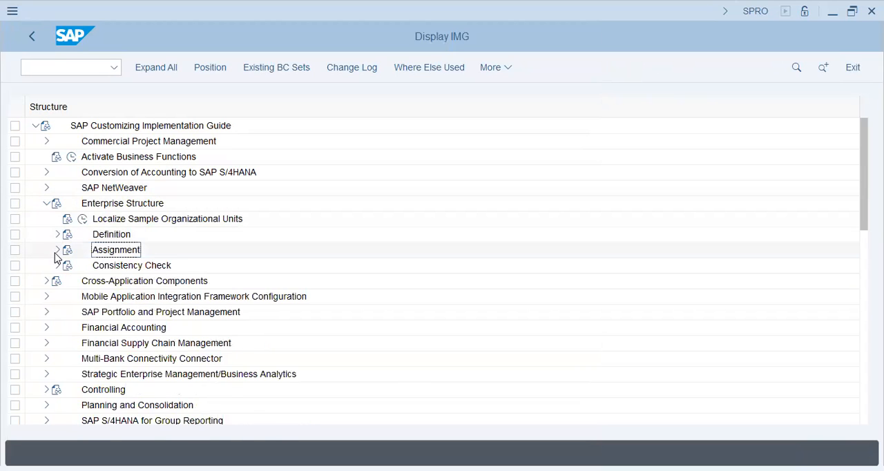
pyautogui.click(58, 250)
pyautogui.click(107, 269)
pyautogui.click(67, 267)
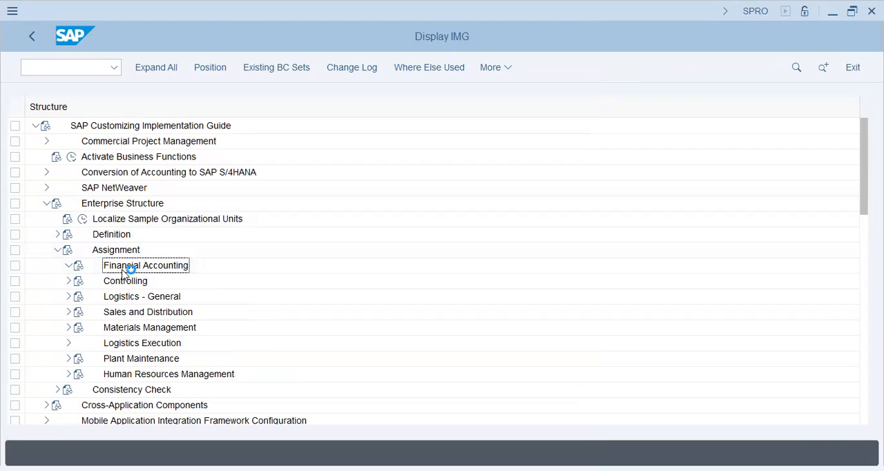
pyautogui.click(174, 289)
pyautogui.click(105, 282)
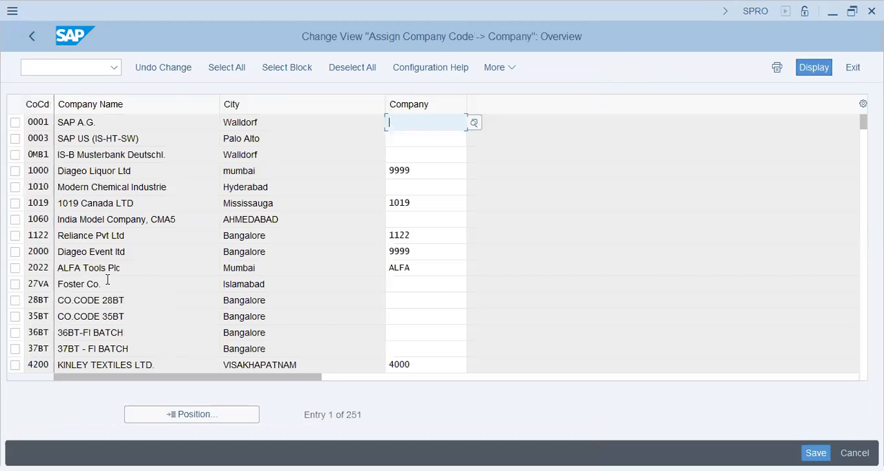
# Step: Assign company code 27VA to company V27A (F&F Group) and save the assignment
pyautogui.click(199, 414)
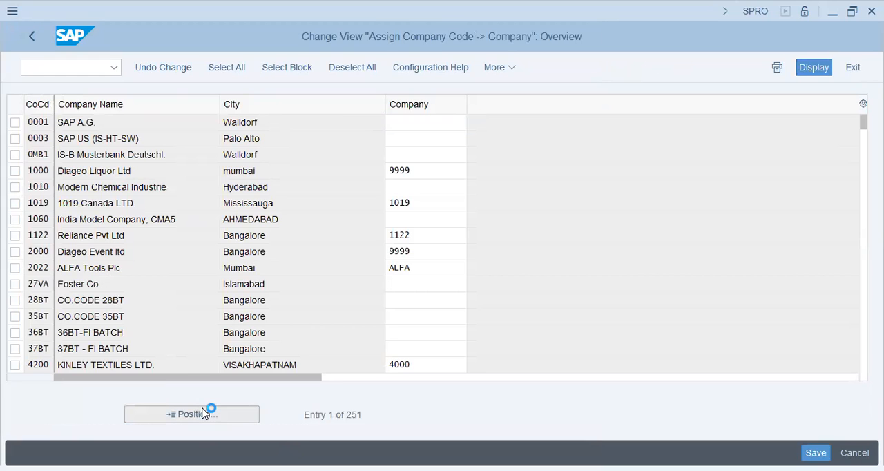
pyautogui.write('27va')
pyautogui.press('Return')
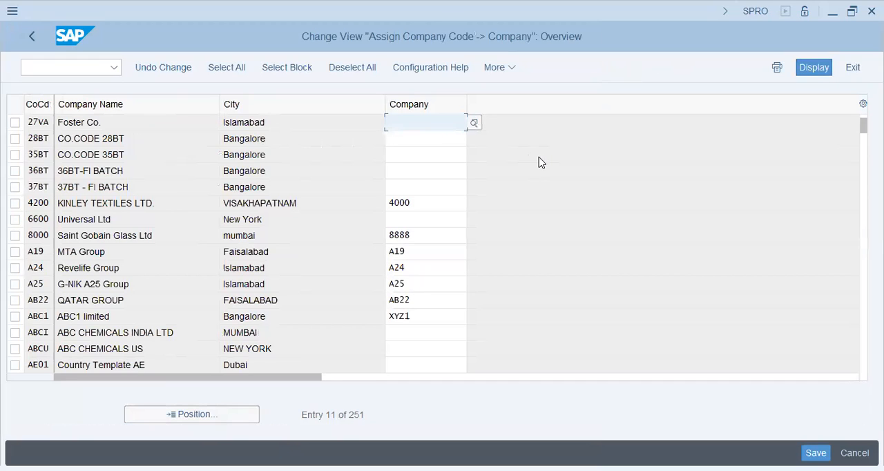
pyautogui.write('V27A')
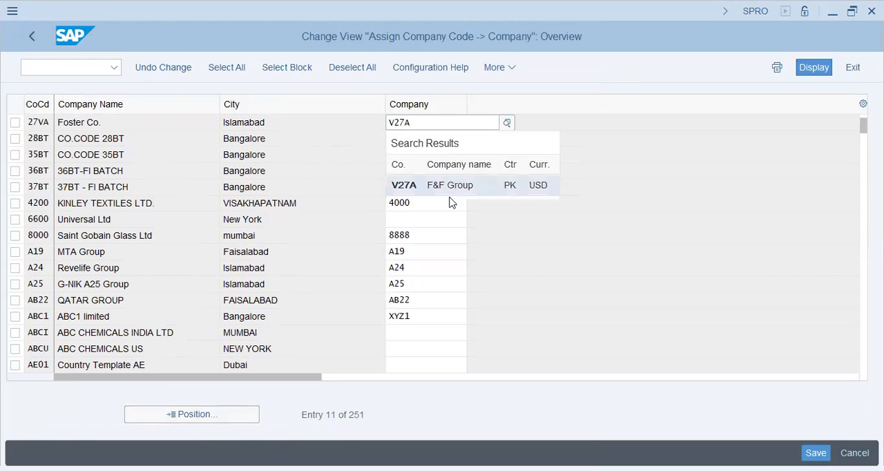
pyautogui.click(451, 185)
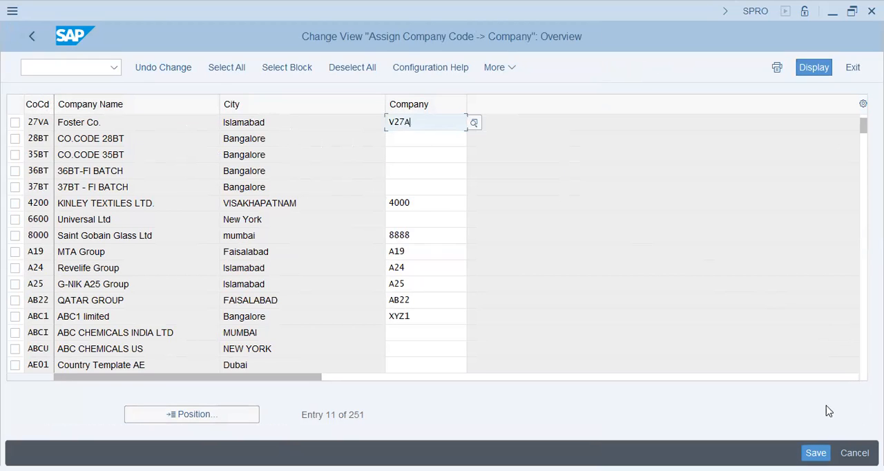
pyautogui.click(815, 453)
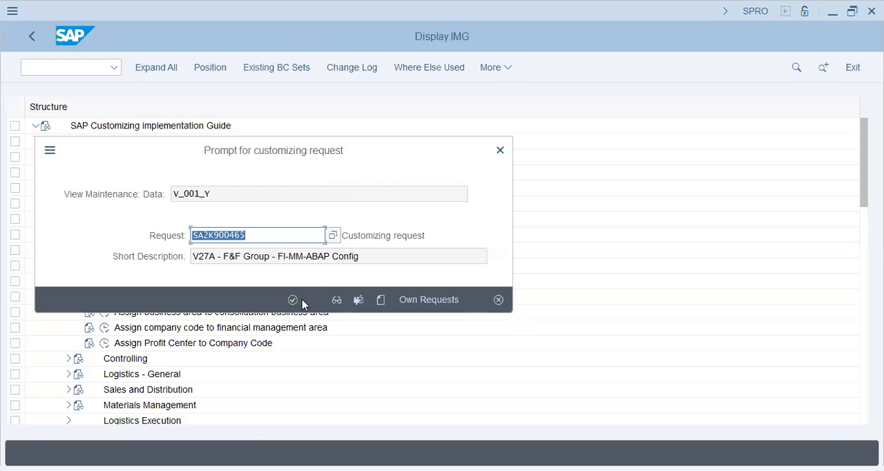
pyautogui.click(294, 300)
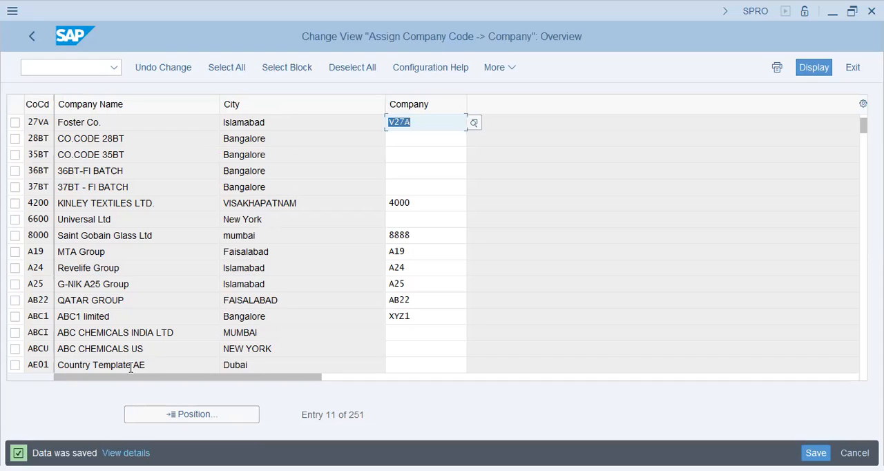
pyautogui.click(209, 415)
pyautogui.write('v27')
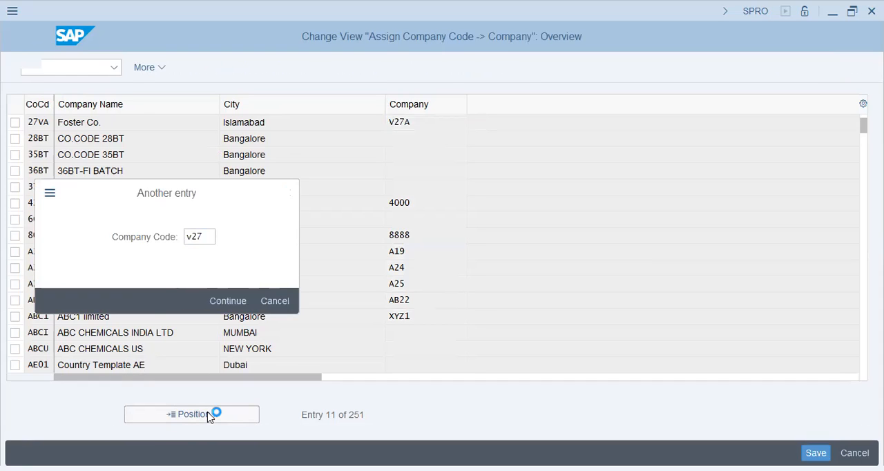
pyautogui.press('Return')
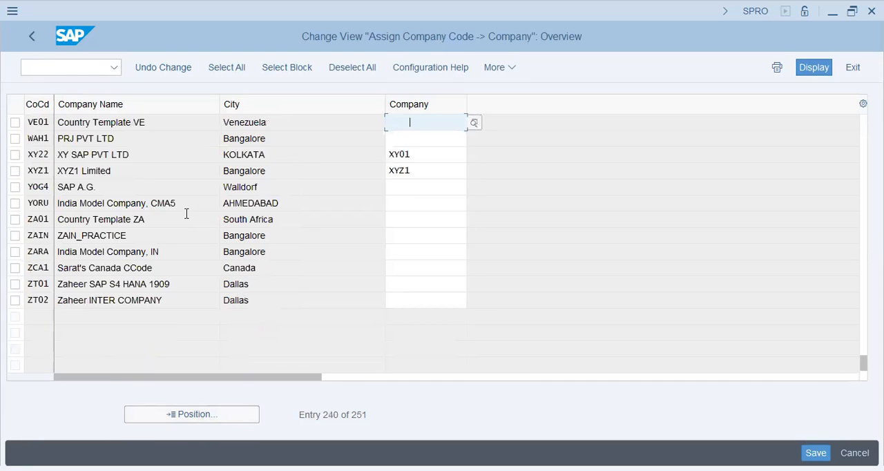
pyautogui.scroll(1, 187, 214)
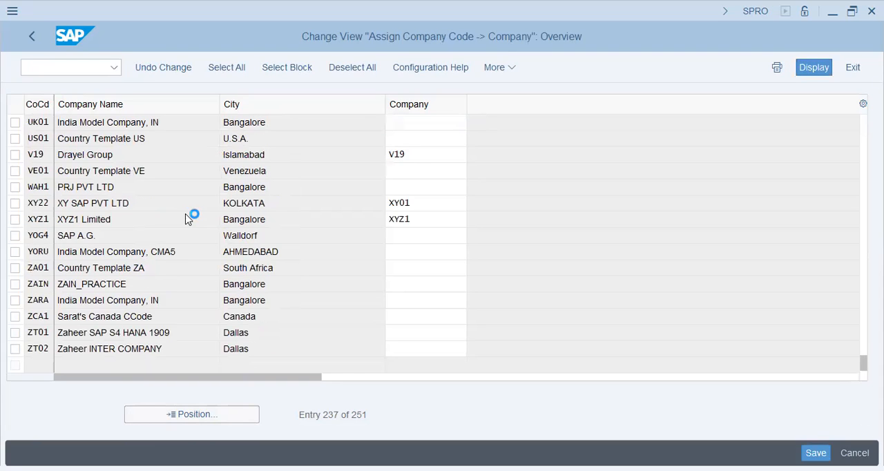
pyautogui.scroll(2, 187, 215)
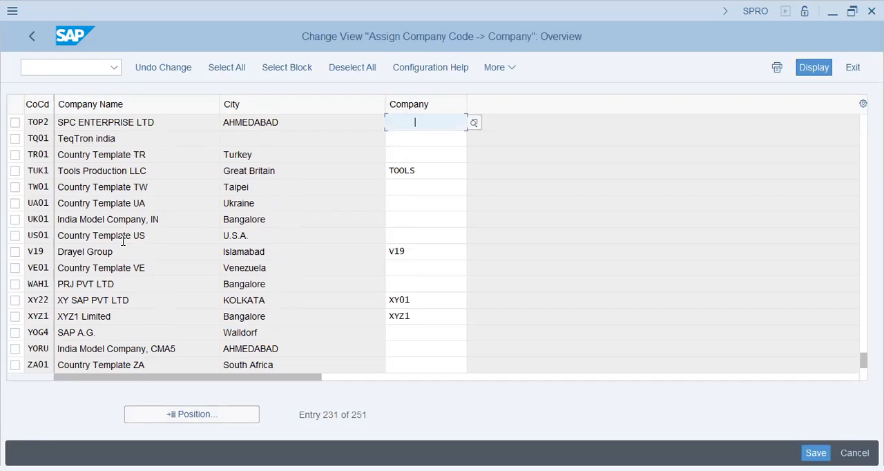
pyautogui.hotkey('ctrl', 'a')
pyautogui.press('BackSpace')
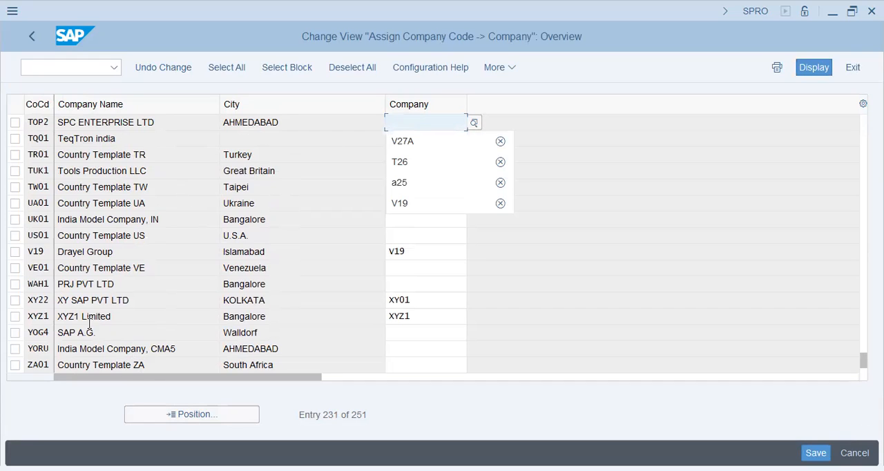
# Step: Locate company code 27VA in the assignment list and examine its name and assigned company
pyautogui.click(180, 413)
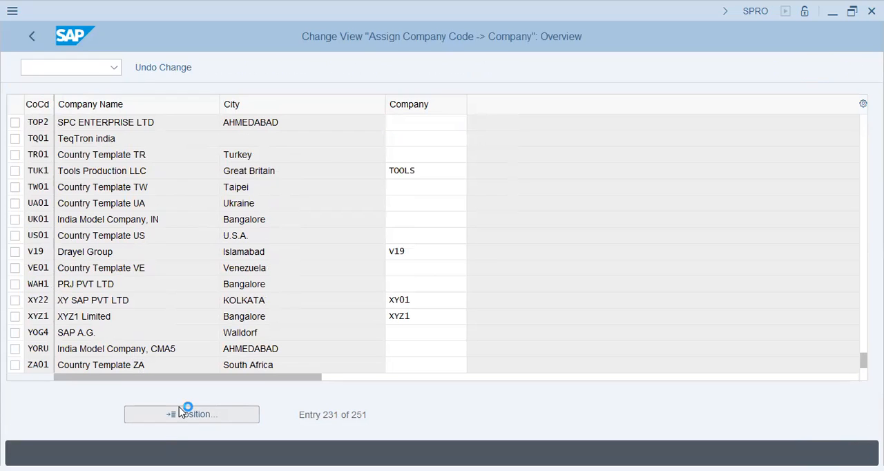
pyautogui.write('27va')
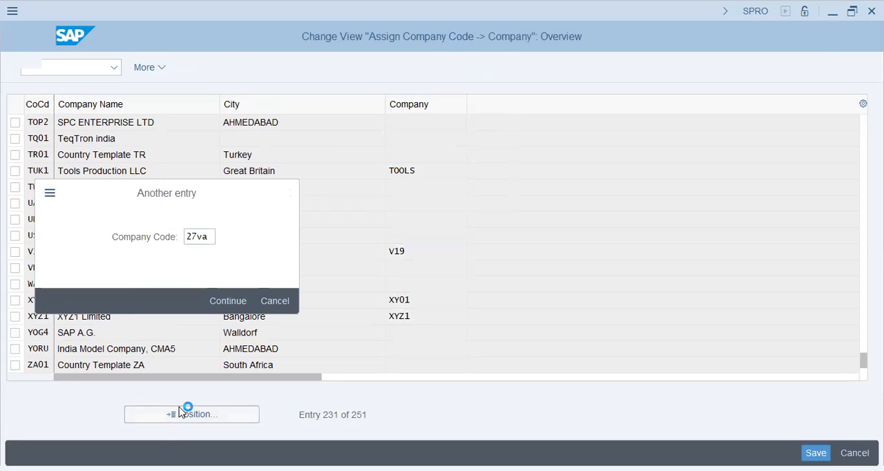
pyautogui.press('Return')
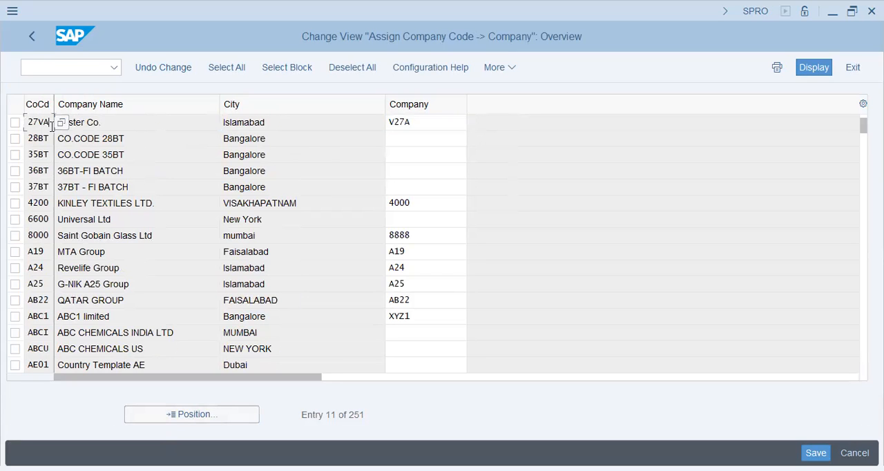
pyautogui.moveTo(132, 125); pyautogui.dragTo(22, 126)
pyautogui.click(120, 121)
pyautogui.moveTo(119, 121); pyautogui.dragTo(40, 122)
pyautogui.click(147, 122)
pyautogui.moveTo(419, 116); pyautogui.dragTo(394, 123)
pyautogui.click(423, 125)
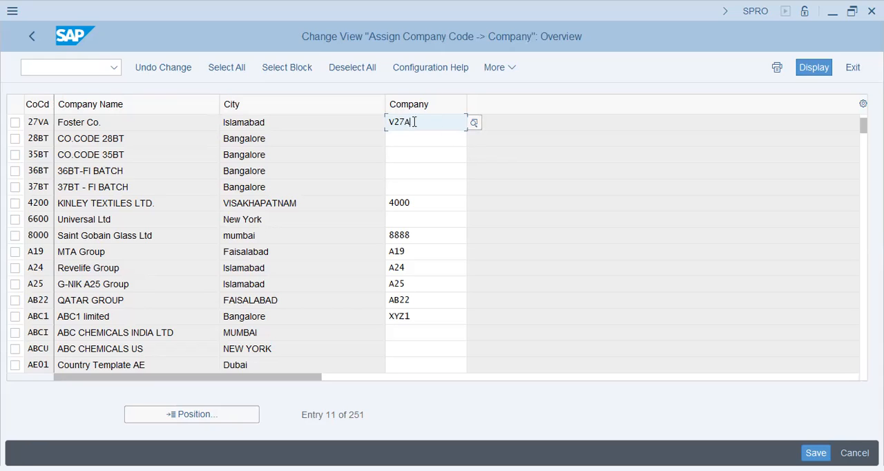
pyautogui.moveTo(114, 126); pyautogui.dragTo(43, 125)
pyautogui.click(109, 140)
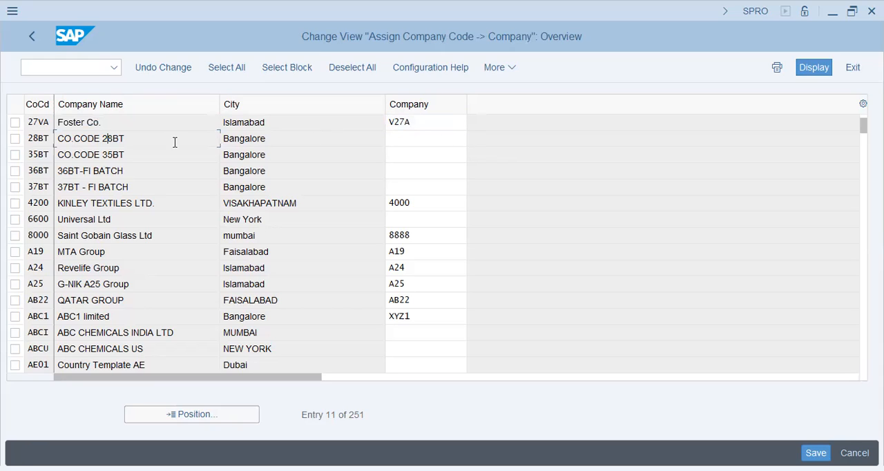
# Step: Assign company code 28BT to company V27A, accept the currency warning, and save the assignment
pyautogui.click(427, 141)
pyautogui.write('v27a')
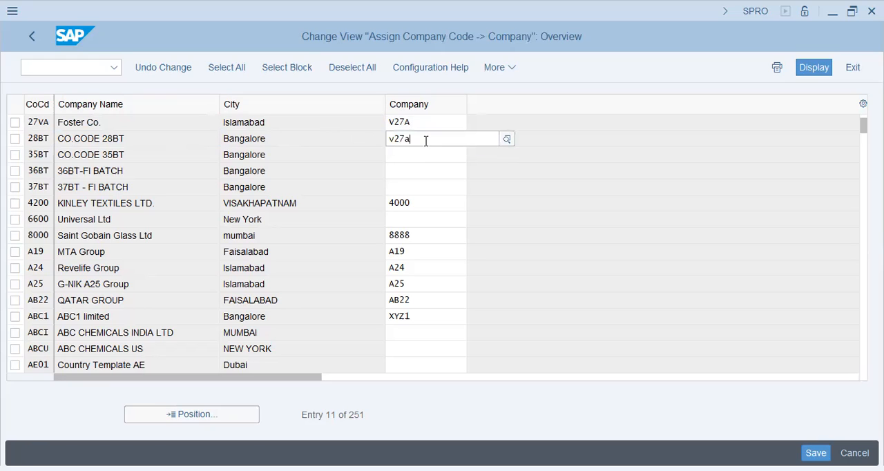
pyautogui.press('Return')
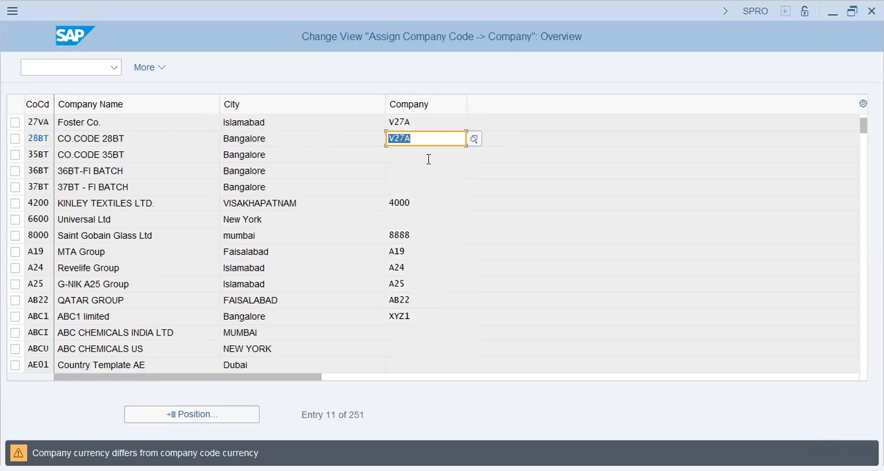
pyautogui.press('Return')
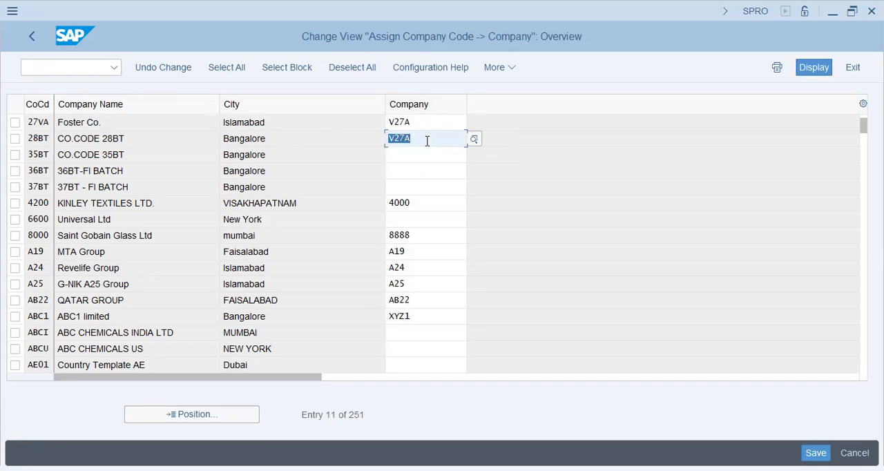
pyautogui.click(300, 125)
pyautogui.click(286, 136)
pyautogui.hotkey('ctrl', 's')
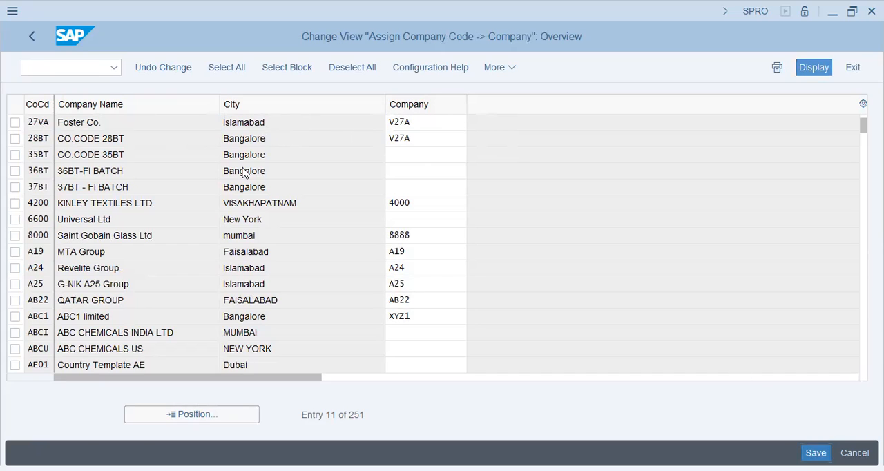
# Step: Compare the company assignments of company codes 27VA and 28BT and return to the Implementation Guide
pyautogui.moveTo(314, 136); pyautogui.dragTo(219, 136)
pyautogui.moveTo(283, 122); pyautogui.dragTo(138, 128)
pyautogui.click(138, 124)
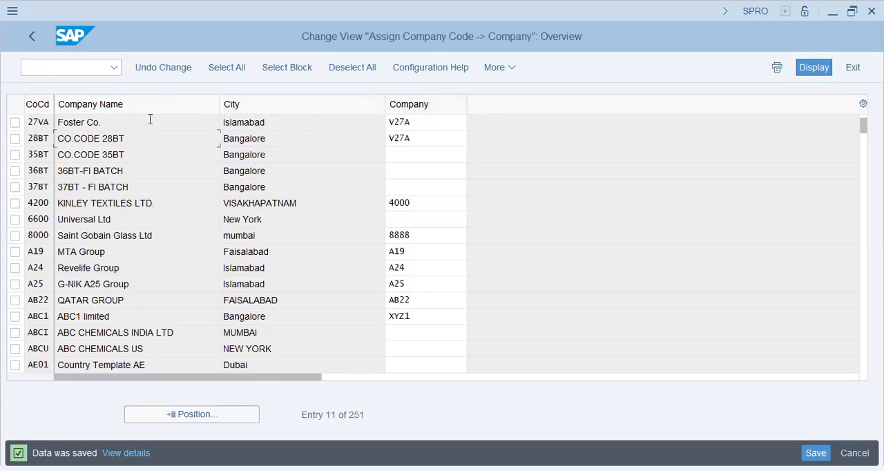
pyautogui.click(440, 120)
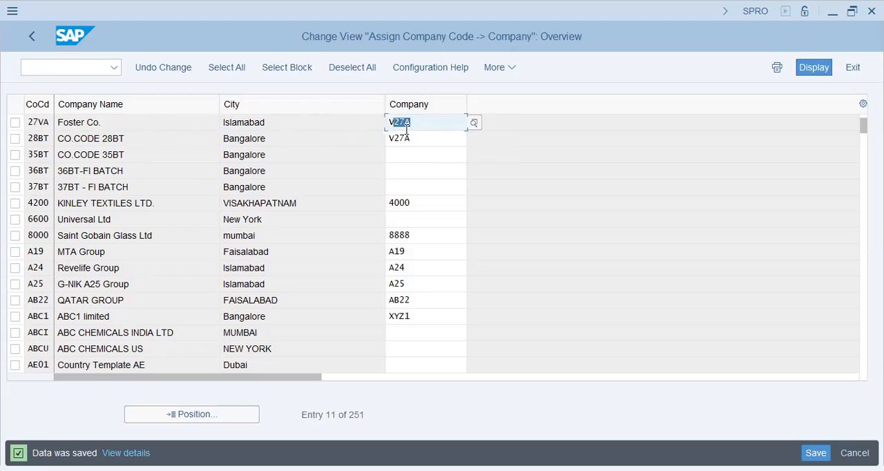
pyautogui.click(414, 138)
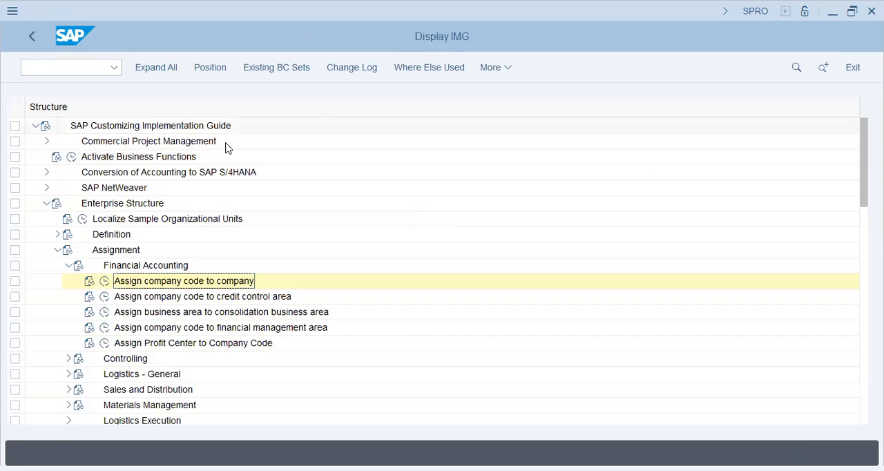
# Step: Open the company code to credit control area assignment and position the list at company code 27VA
pyautogui.click(103, 297)
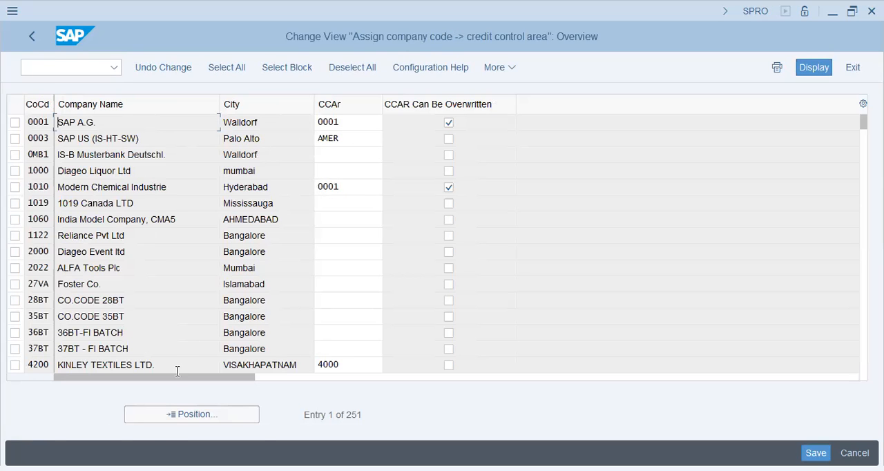
pyautogui.click(179, 414)
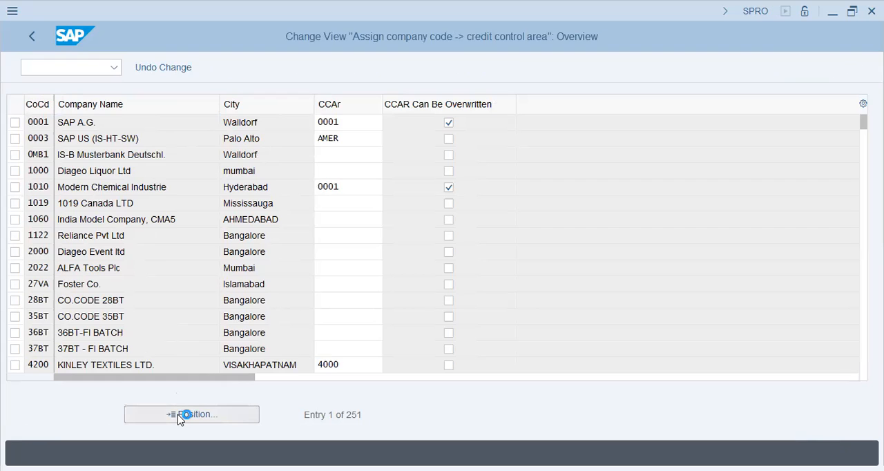
pyautogui.write('27va')
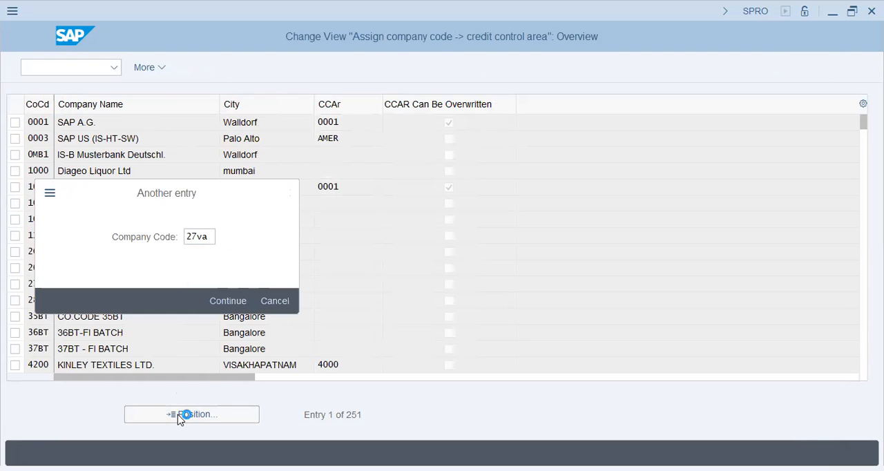
pyautogui.press('Return')
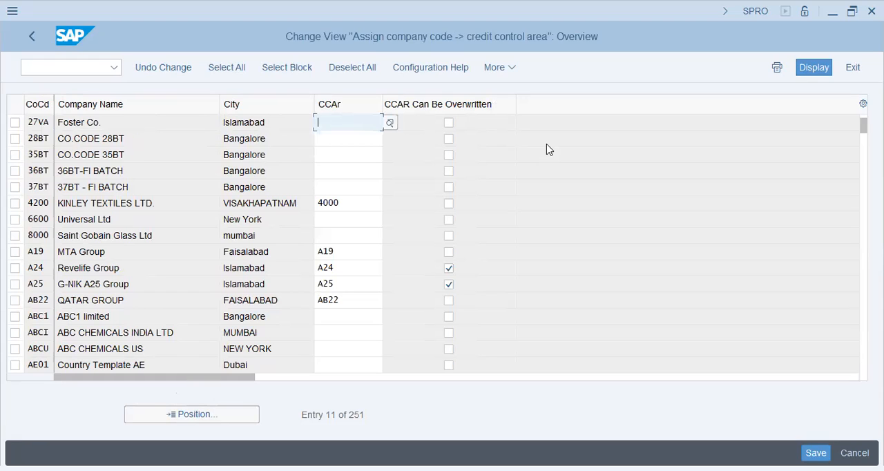
# Step: Assign credit control area V27 (F&F - Credit Control Area) to company code 27VA, allow it to be overwritten, and save
pyautogui.click(391, 123)
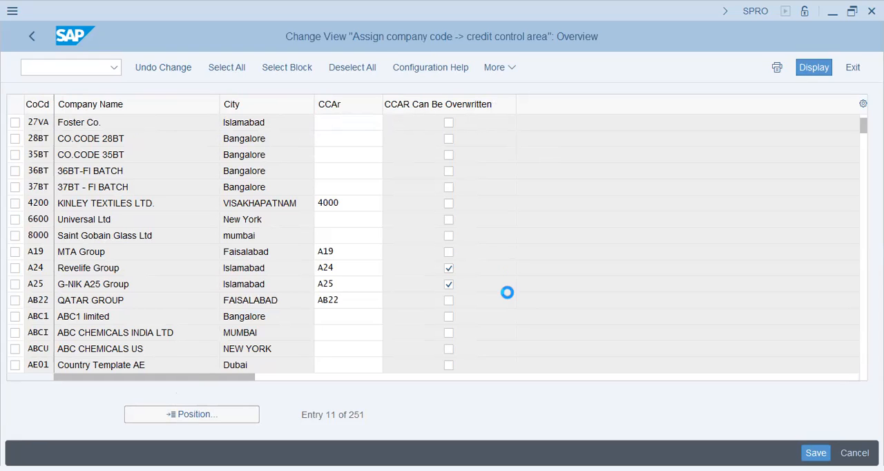
pyautogui.click(490, 179)
pyautogui.write('v27')
pyautogui.press('Return')
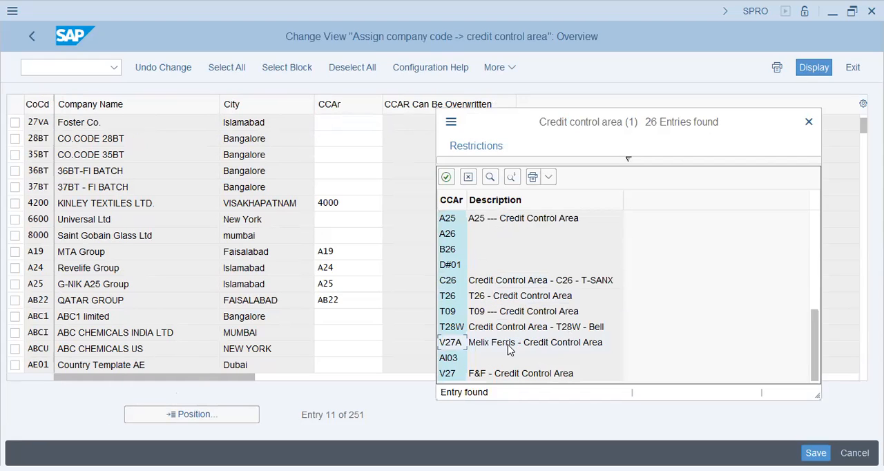
pyautogui.click(490, 372)
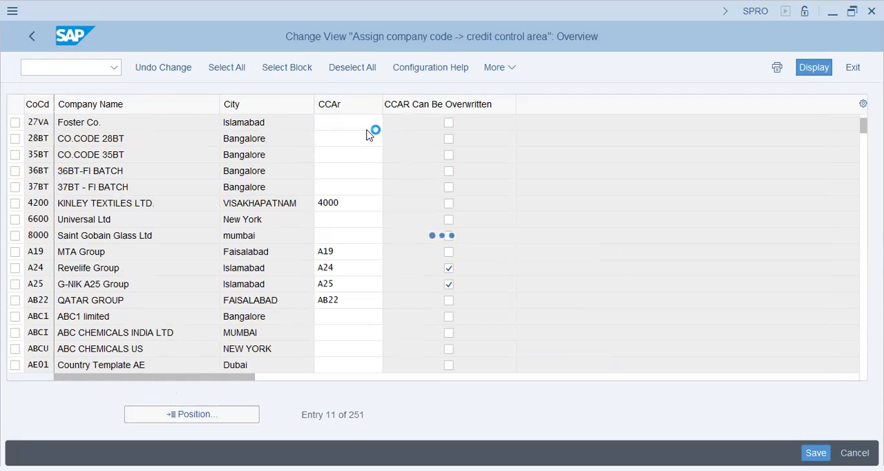
pyautogui.click(449, 122)
pyautogui.hotkey('ctrl', 's')
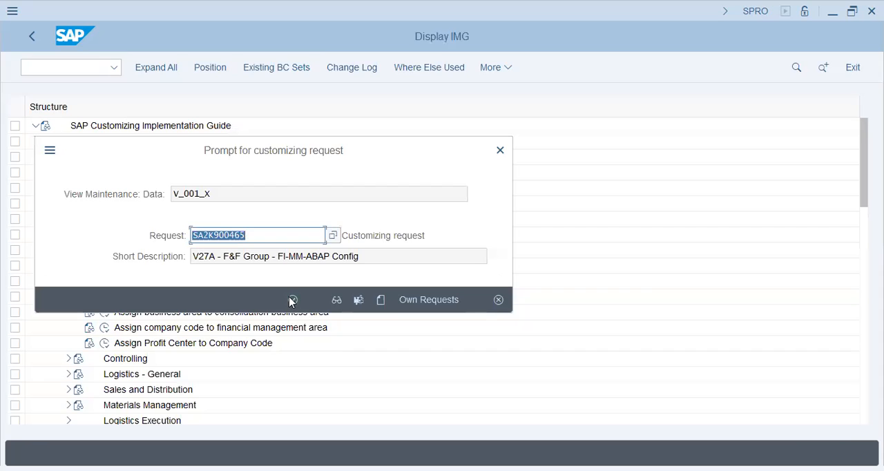
pyautogui.click(292, 300)
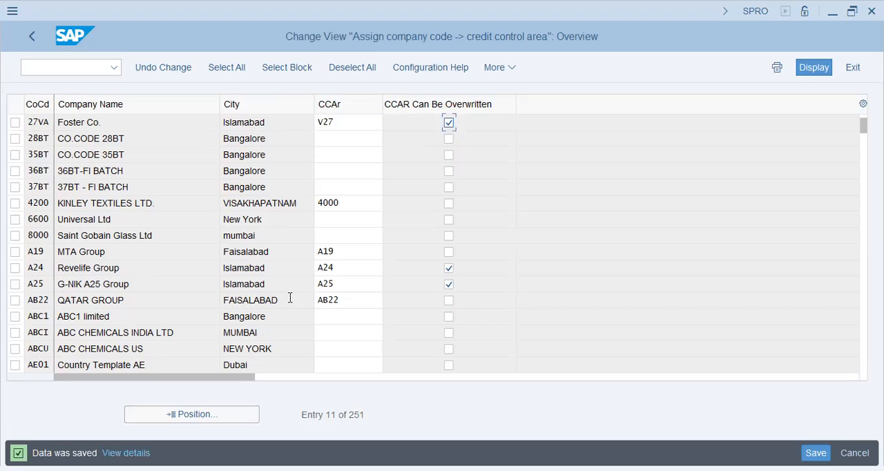
# Step: Return to the Implementation Guide and collapse the Financial Accounting, Assignment and Enterprise Structure nodes
pyautogui.click(38, 32)
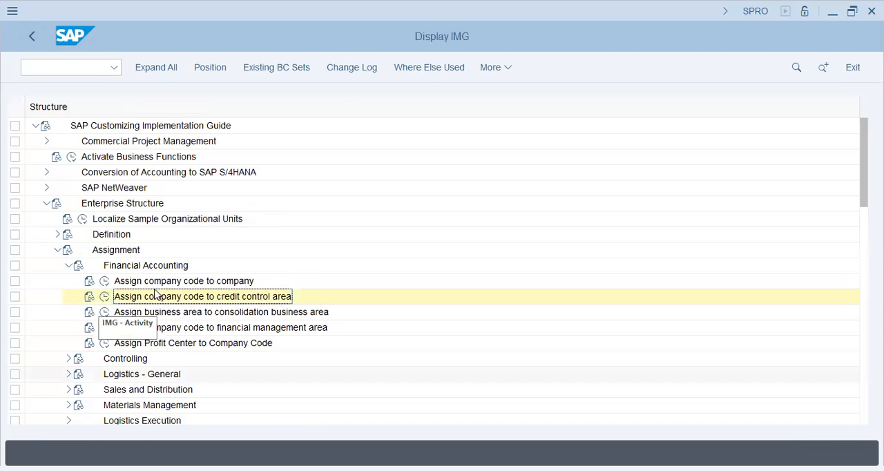
pyautogui.click(68, 266)
pyautogui.click(55, 251)
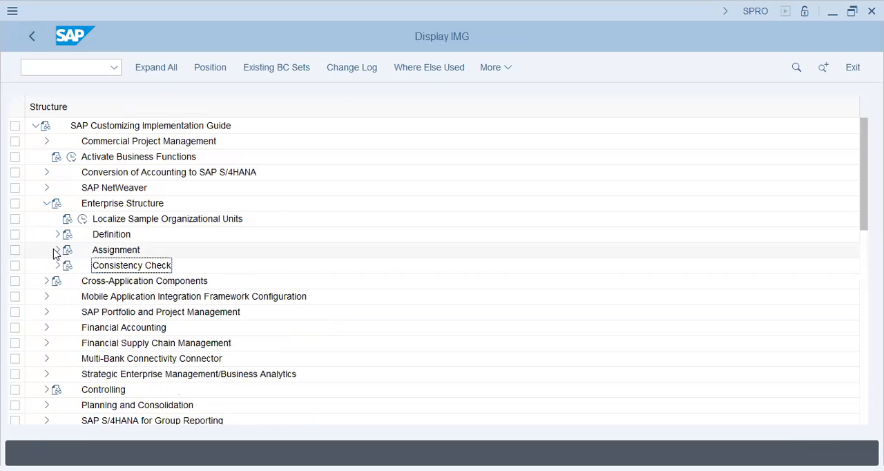
pyautogui.click(45, 204)
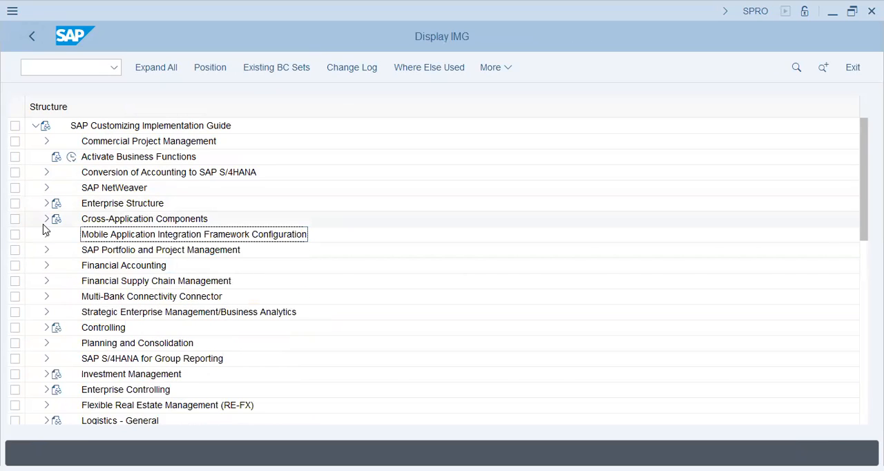
# Step: Expand Financial Accounting, General Ledger Accounting, Master Data, G/L Accounts and Preparations, and start a new entry in Edit Chart of Accounts List
pyautogui.doubleClick(118, 267)
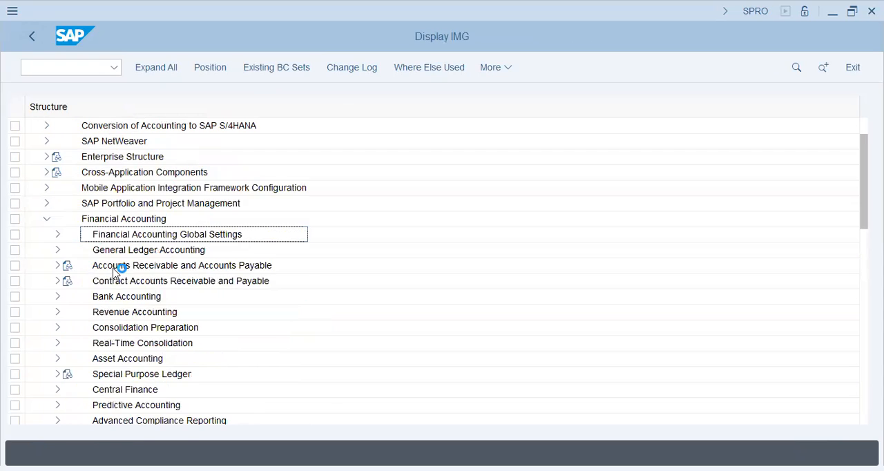
pyautogui.click(58, 237)
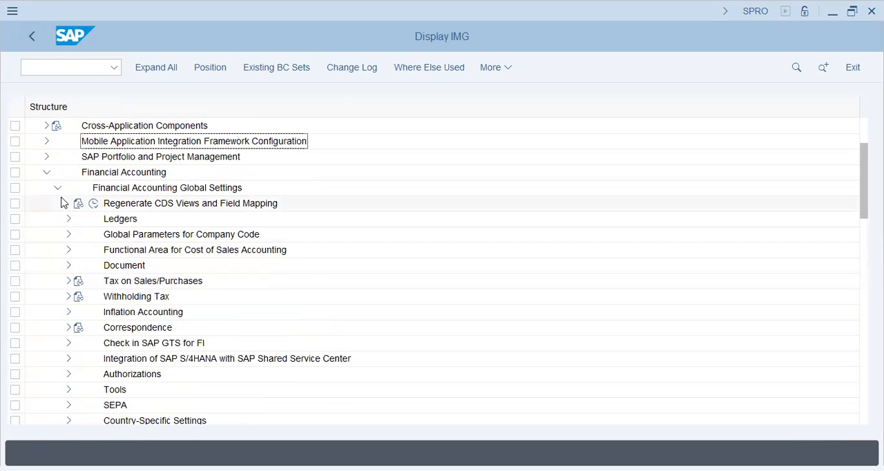
pyautogui.click(58, 188)
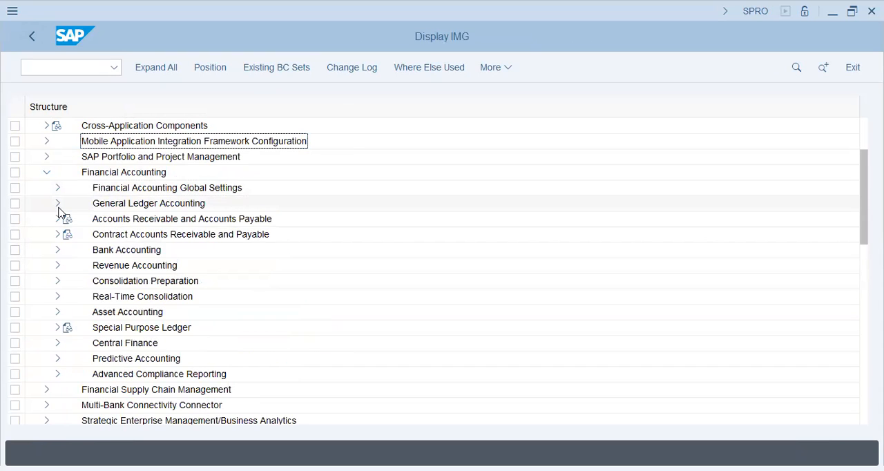
pyautogui.click(59, 205)
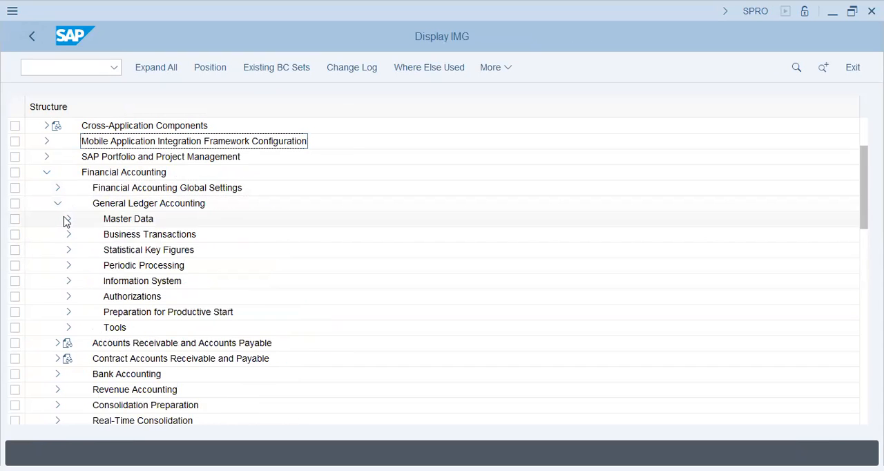
pyautogui.click(67, 220)
pyautogui.click(79, 235)
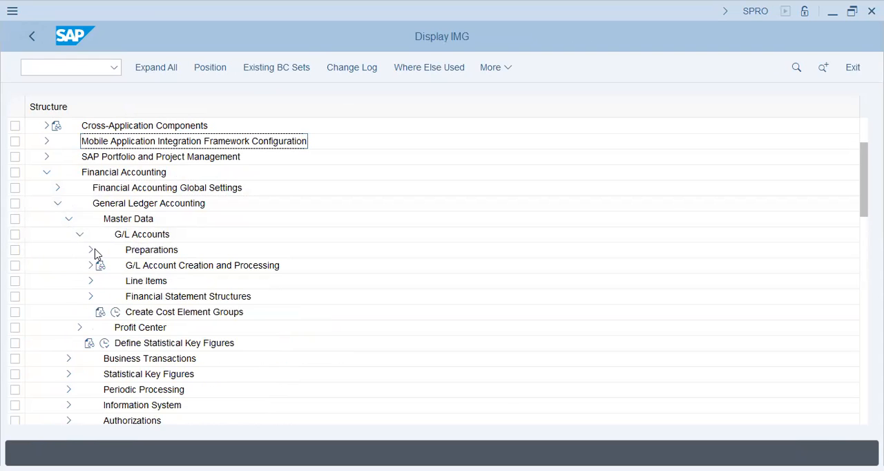
pyautogui.click(95, 253)
pyautogui.click(95, 253)
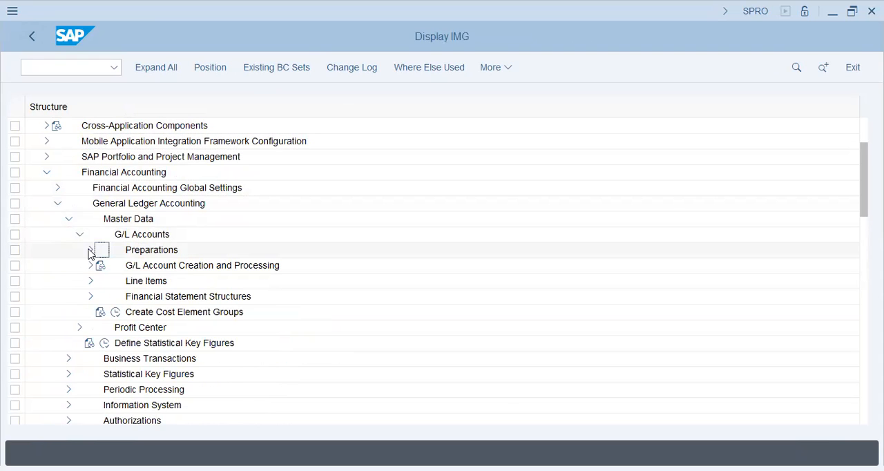
pyautogui.click(127, 282)
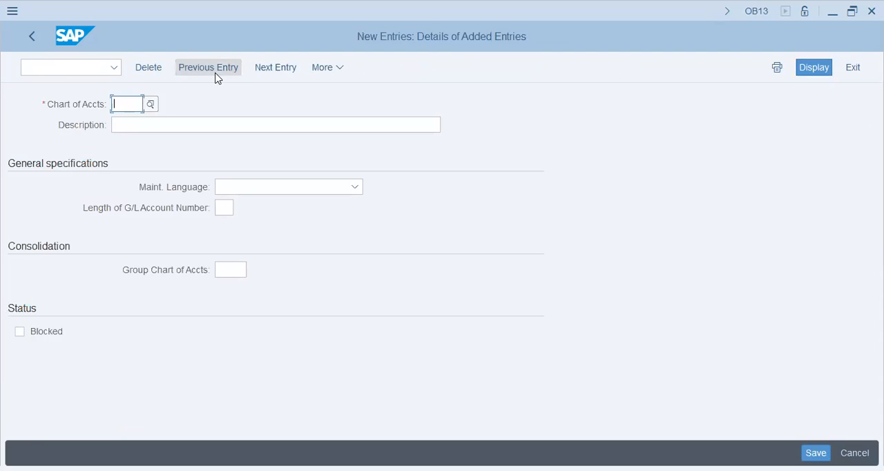
# Step: Enter V27 as the new chart of accounts with the description "Chart of Account for F&F Group"
pyautogui.write('27va')
pyautogui.press('Tab')
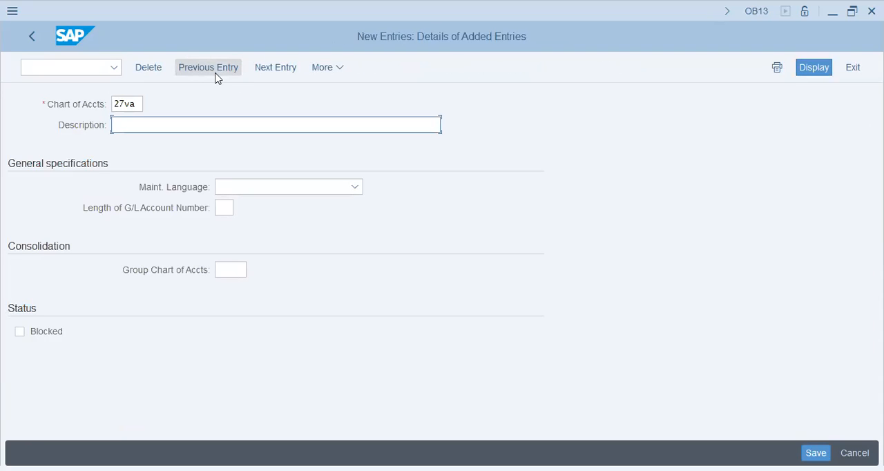
pyautogui.hotkey('shift', 'Tab')
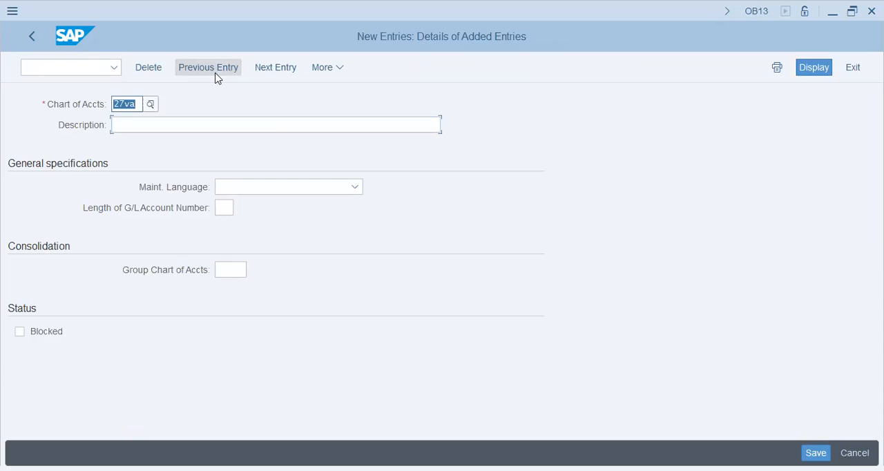
pyautogui.write('v27a')
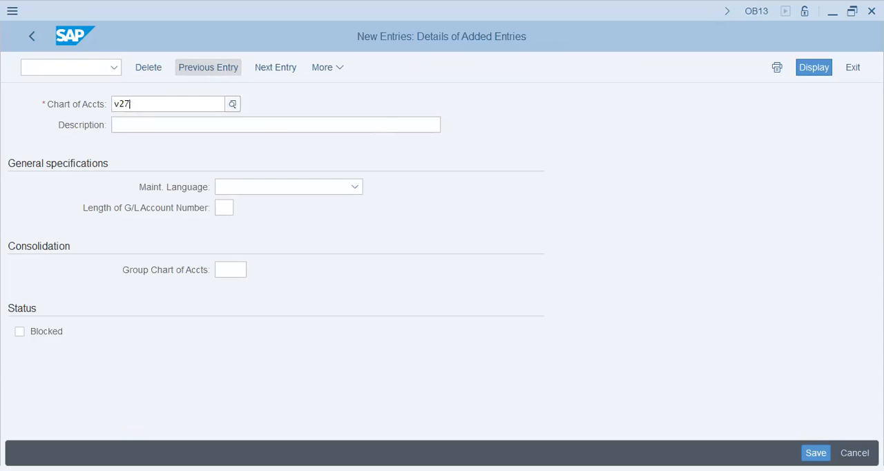
pyautogui.press('Tab')
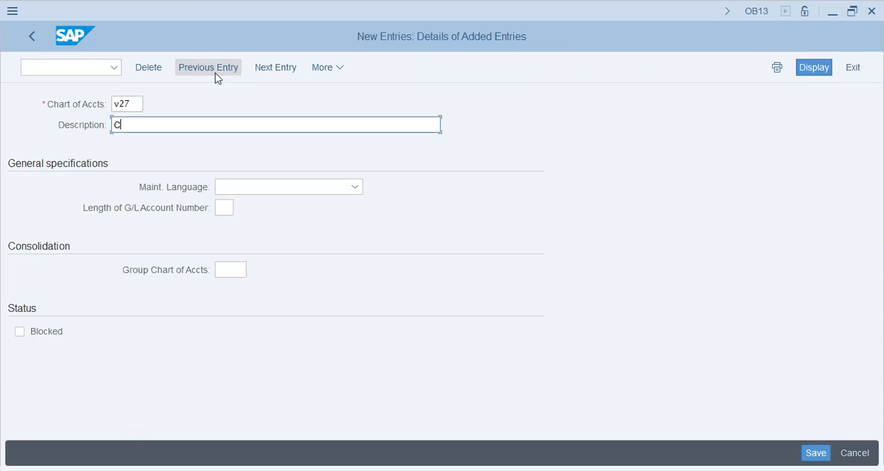
pyautogui.write('Chart of Account for ')
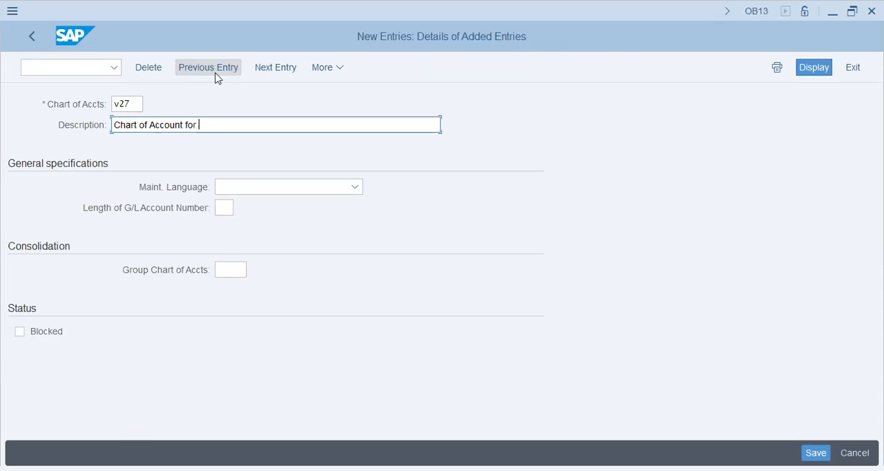
pyautogui.write('F&F Group')
pyautogui.press('Tab')
# Step: Set the maintenance language to English and the G/L account number length to 5, then save to the F&F Group customizing request and leave
pyautogui.write('English')
pyautogui.press('Tab')
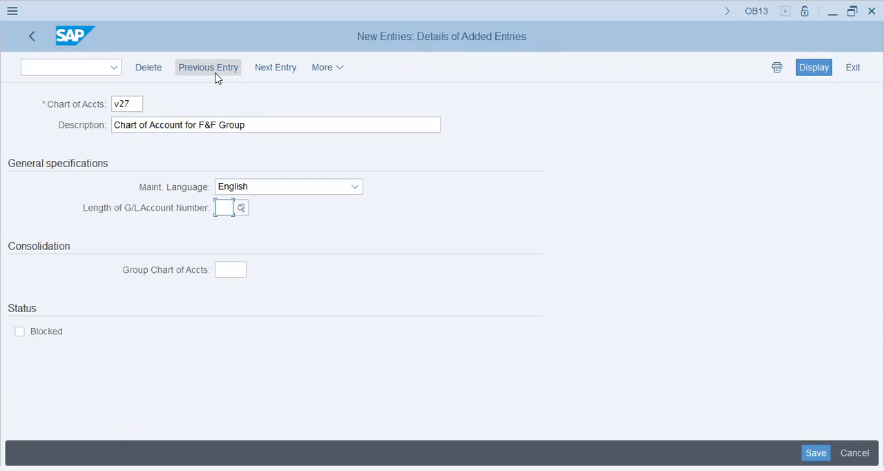
pyautogui.write('5')
pyautogui.press('Tab')
pyautogui.click(222, 208)
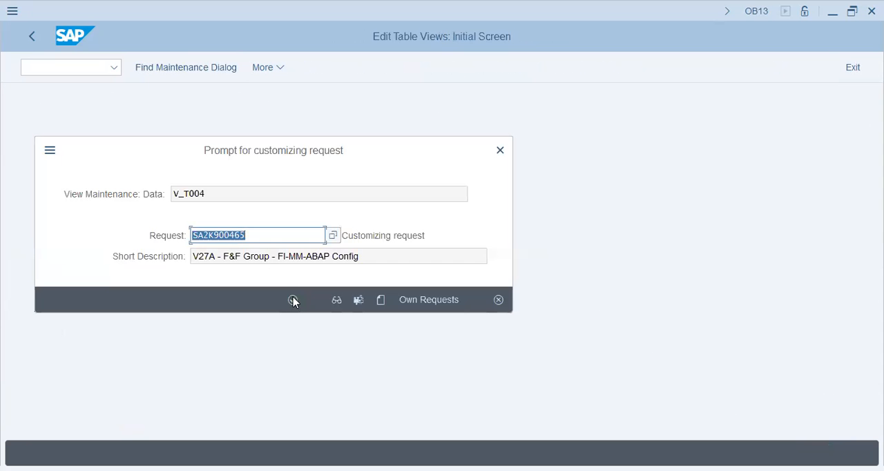
pyautogui.click(293, 301)
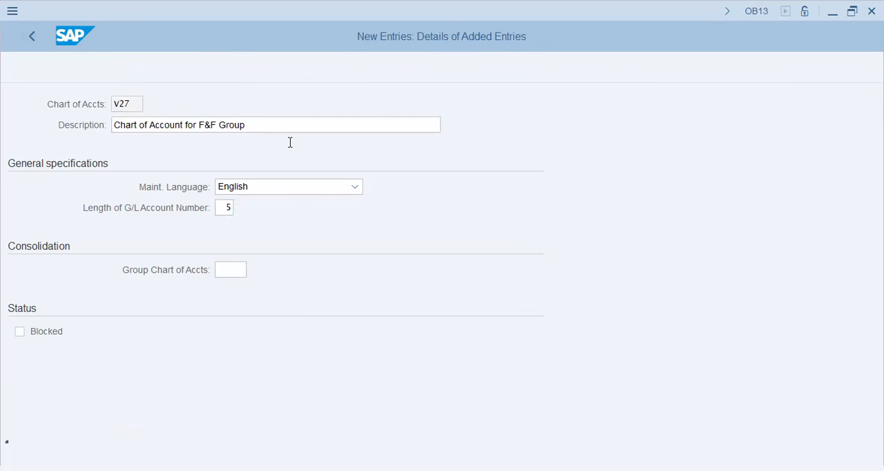
pyautogui.click(33, 38)
# Step: Open the company code to chart of accounts assignment and position the list at company code 27VA
pyautogui.click(128, 299)
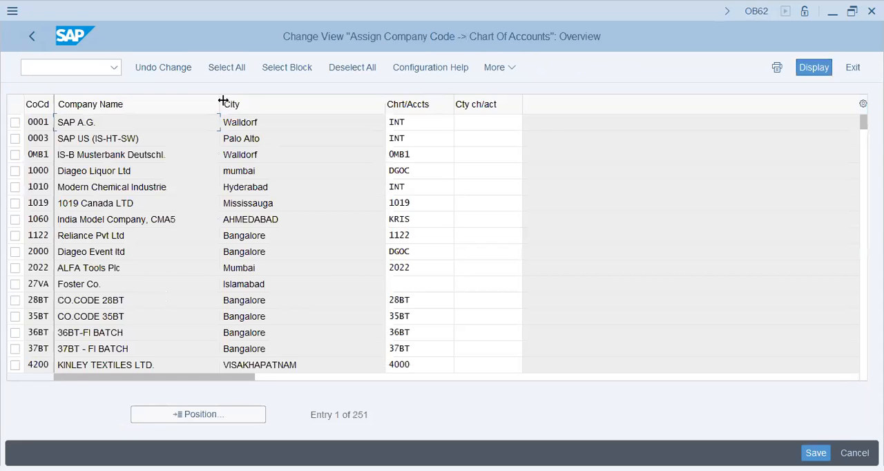
pyautogui.click(196, 413)
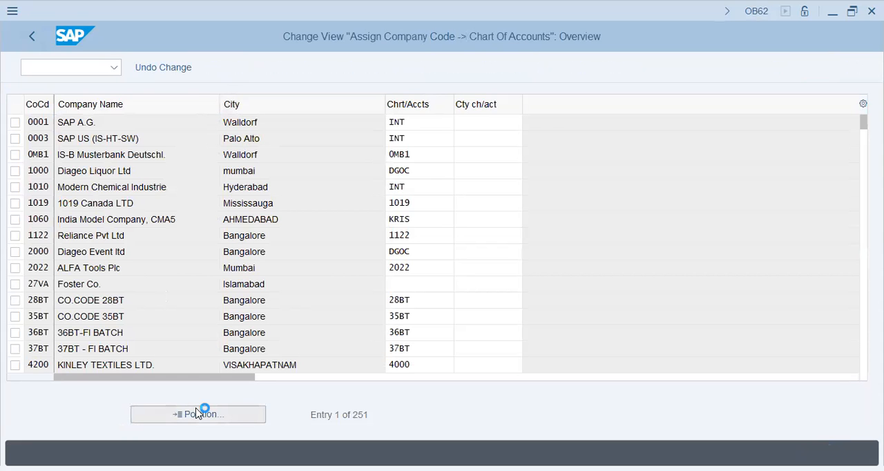
pyautogui.write('27va')
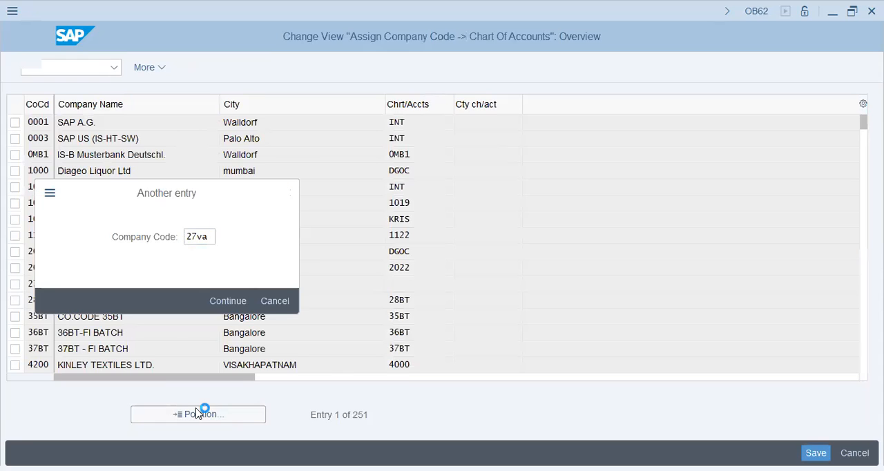
pyautogui.press('Return')
# Step: Assign chart of accounts V27 to company code 27VA, save to the F&F Group customizing request, and return to the Implementation Guide
pyautogui.click(415, 123)
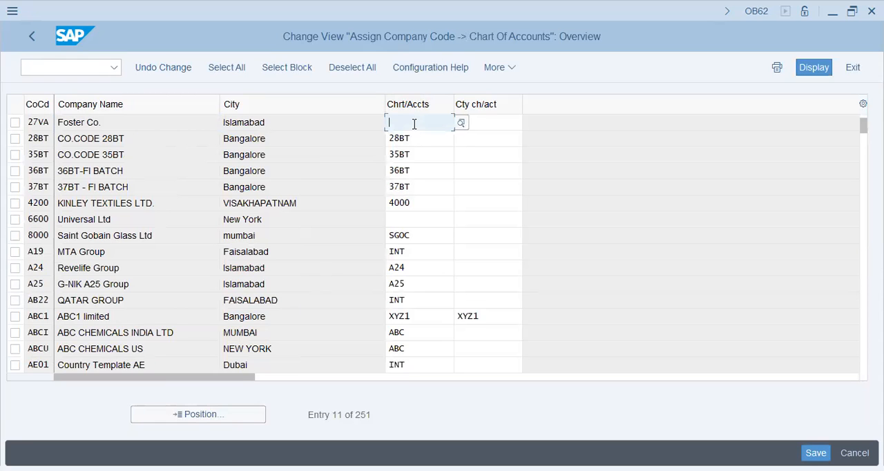
pyautogui.write('v27')
pyautogui.press('Return')
pyautogui.hotkey('ctrl', 's')
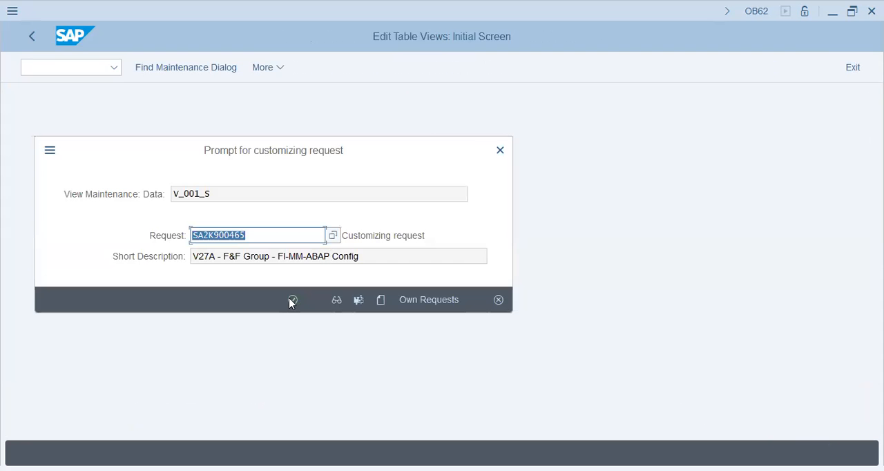
pyautogui.click(295, 300)
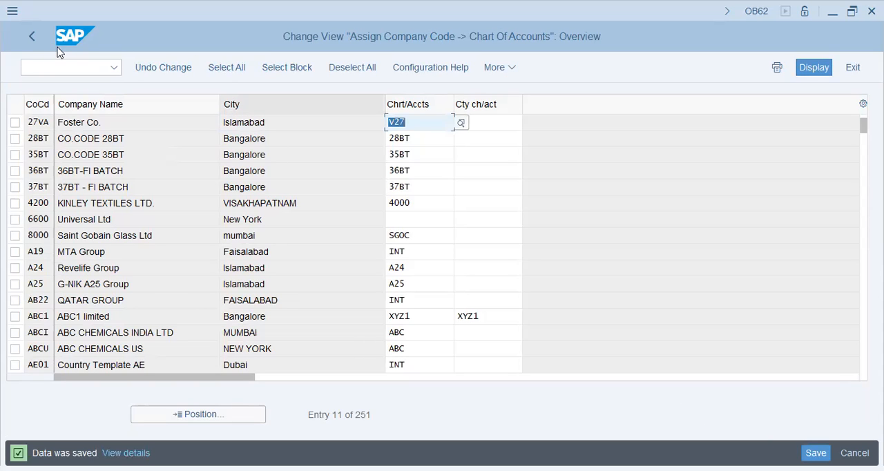
pyautogui.click(31, 38)
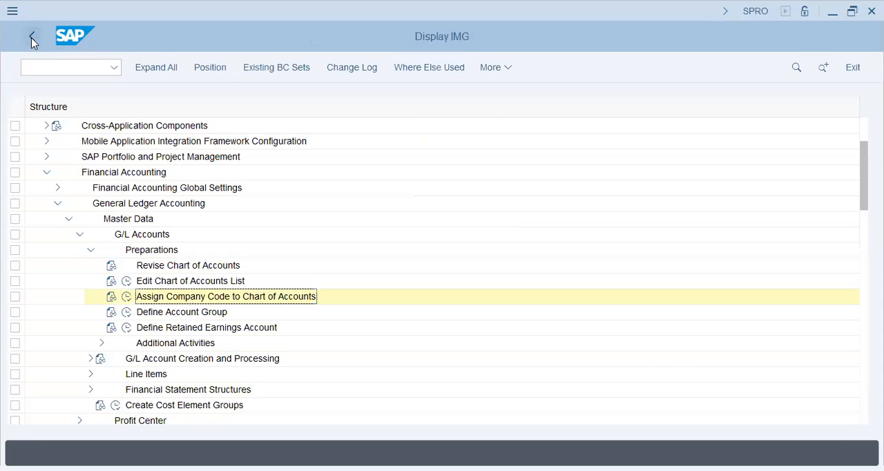
# Step: Open the G/L account group definitions and position the list at the groups of chart of accounts V19
pyautogui.click(127, 312)
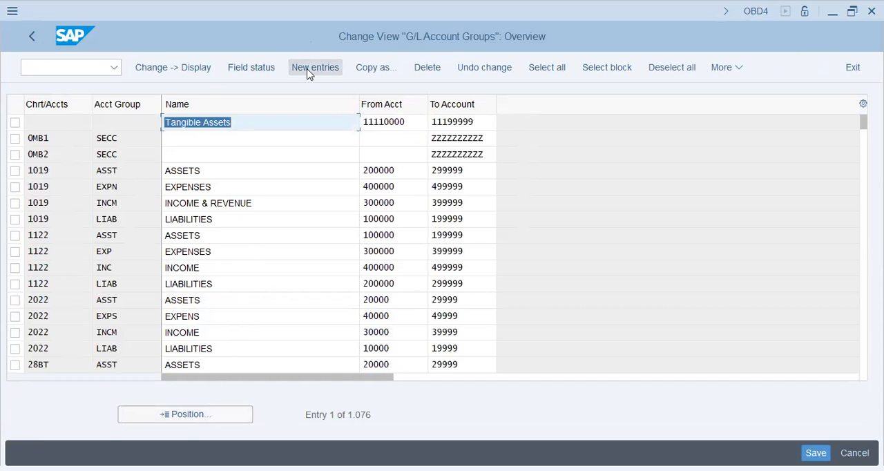
pyautogui.click(188, 414)
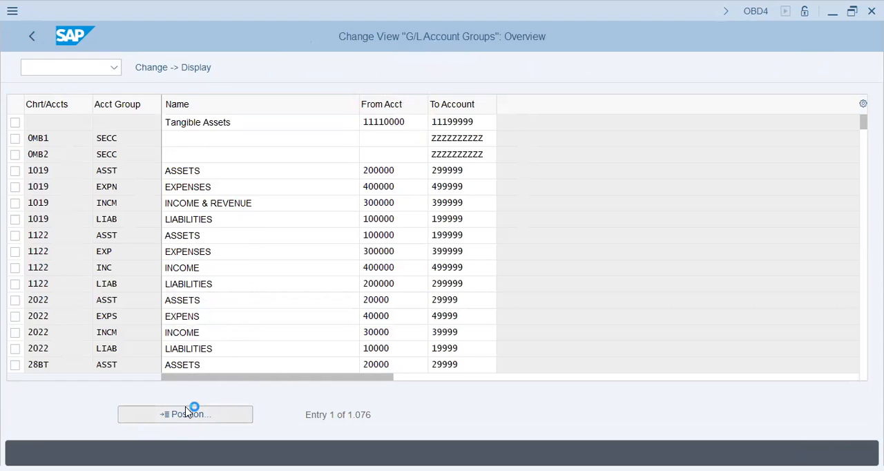
pyautogui.write('v19')
pyautogui.press('Return')
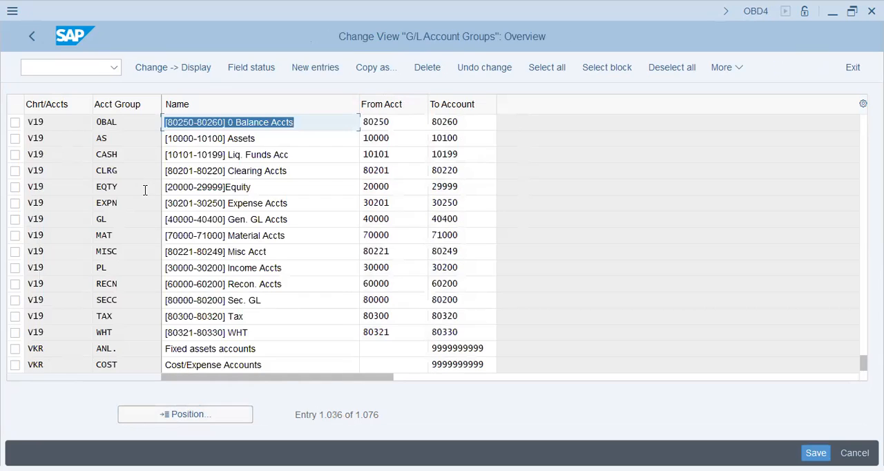
pyautogui.click(282, 131)
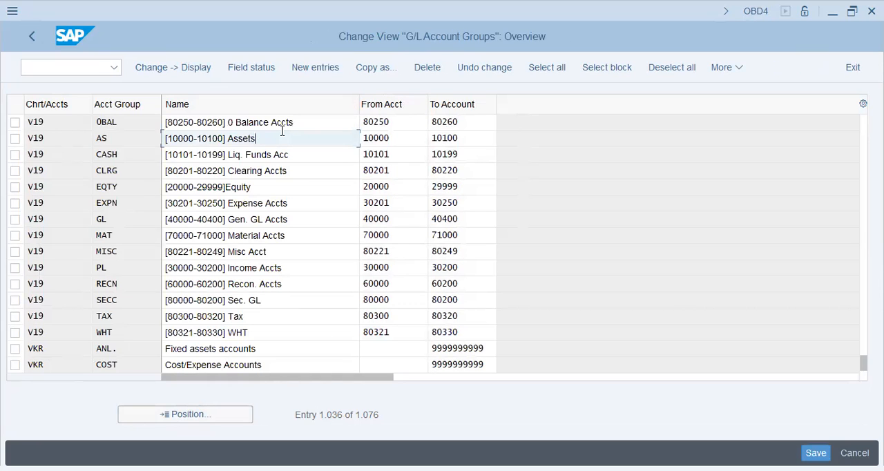
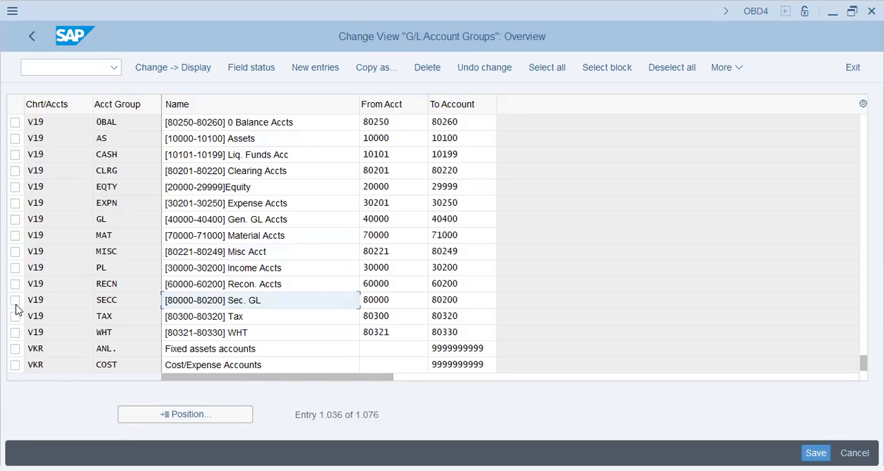
# Step: Select all chart of accounts V19 account groups, from 0BAL through WHT, and start copying them
pyautogui.click(15, 332)
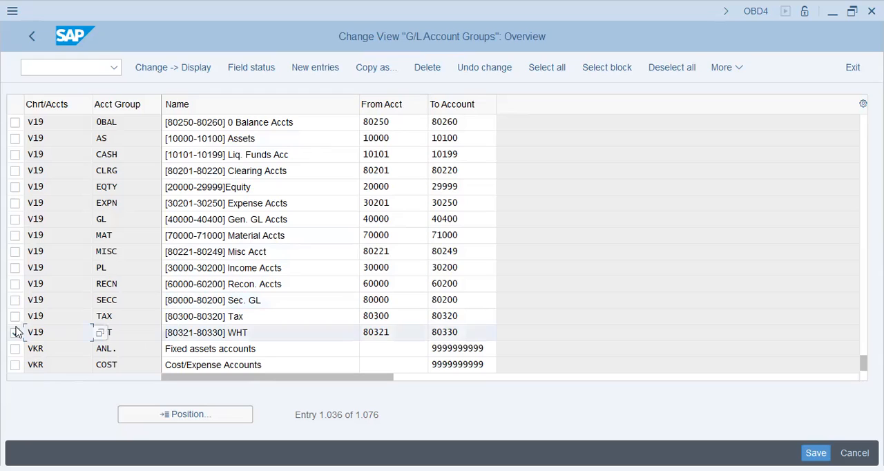
pyautogui.click(15, 316)
pyautogui.click(15, 316)
pyautogui.click(15, 316)
pyautogui.click(15, 300)
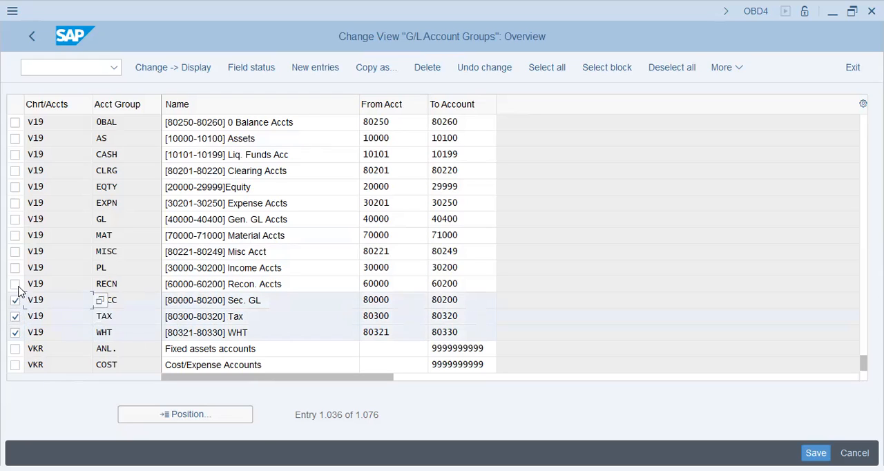
pyautogui.click(16, 284)
pyautogui.click(16, 268)
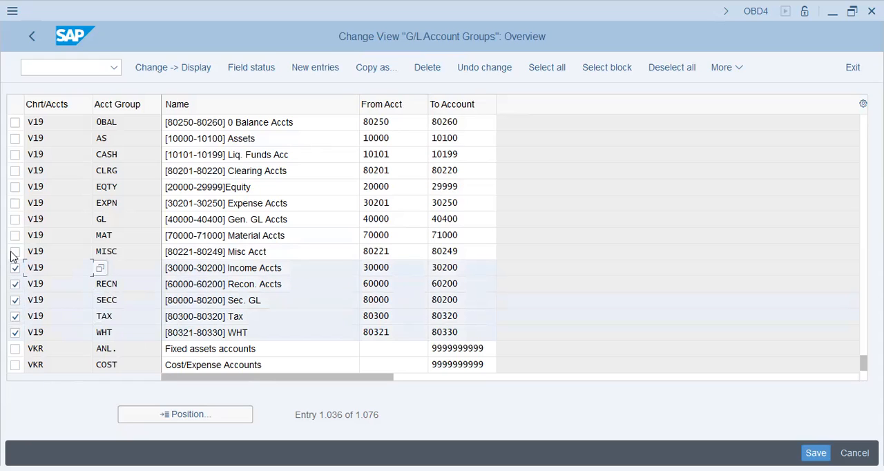
pyautogui.click(15, 251)
pyautogui.click(15, 235)
pyautogui.click(16, 219)
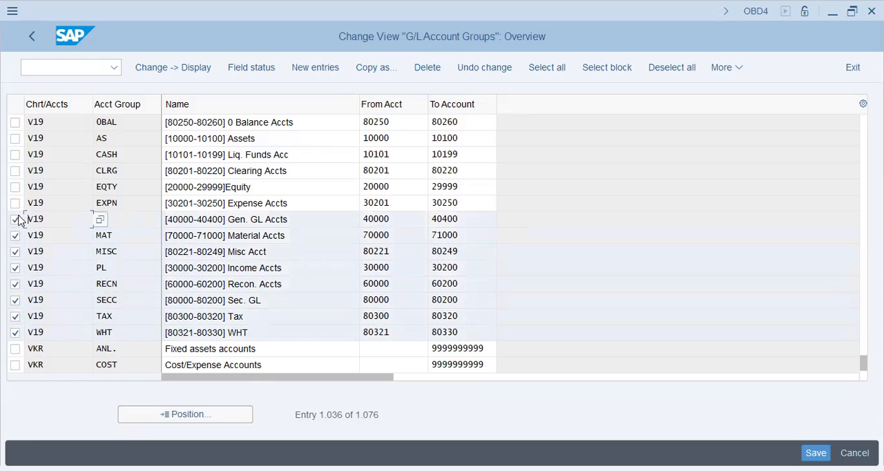
pyautogui.click(15, 202)
pyautogui.click(15, 186)
pyautogui.click(15, 170)
pyautogui.click(15, 154)
pyautogui.click(15, 139)
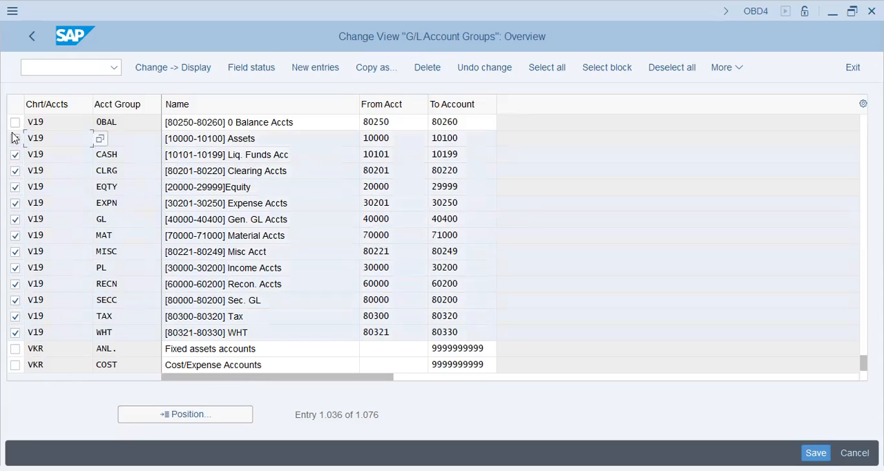
pyautogui.click(16, 121)
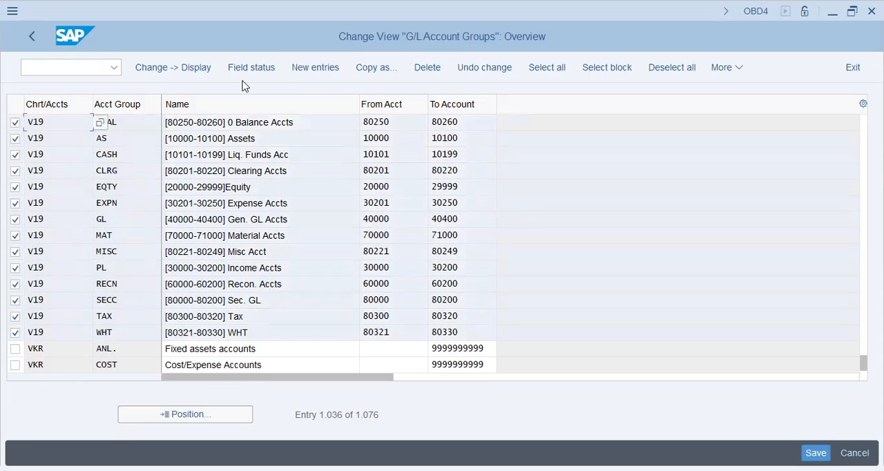
pyautogui.click(377, 67)
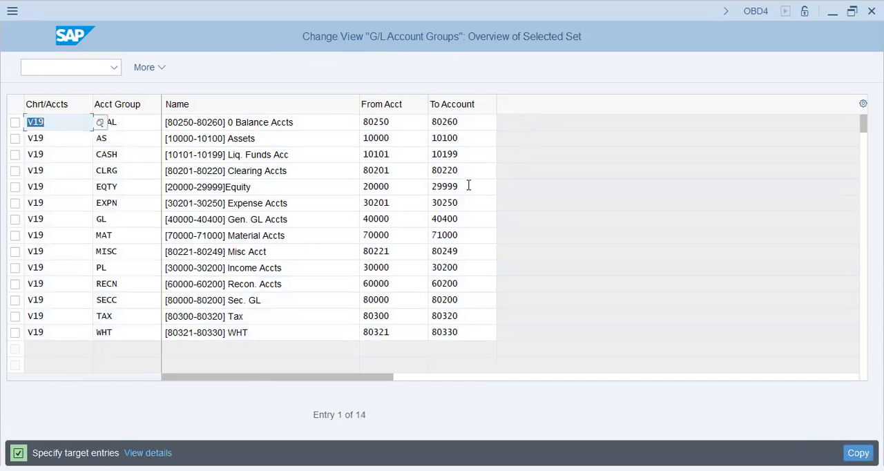
# Step: Set the target chart of accounts to V27 for the copied 0BAL and AS account groups
pyautogui.write('27va')
pyautogui.press('Tab')
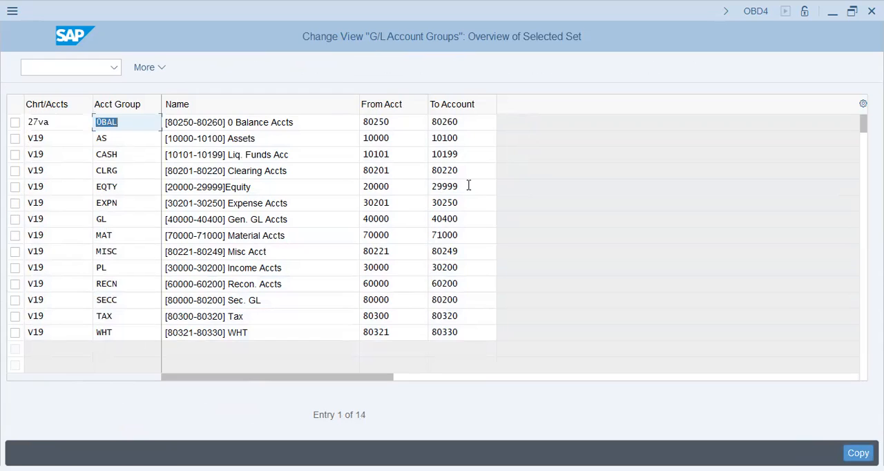
pyautogui.hotkey('shift', 'Tab')
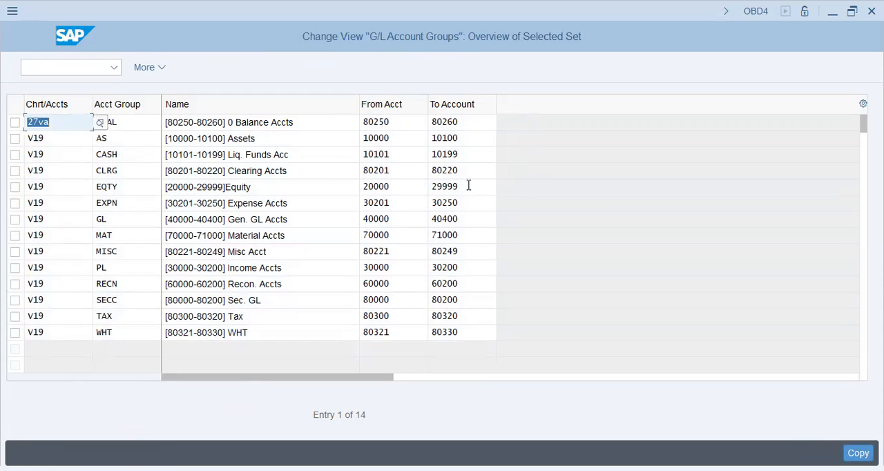
pyautogui.write('v27')
pyautogui.press('Tab')
pyautogui.press('Tab')
pyautogui.press('Tab')
pyautogui.press('Tab')
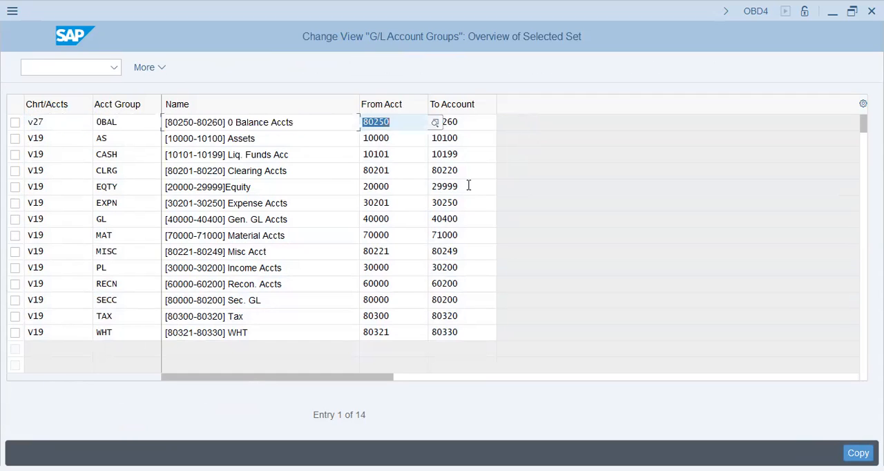
pyautogui.write('v27')
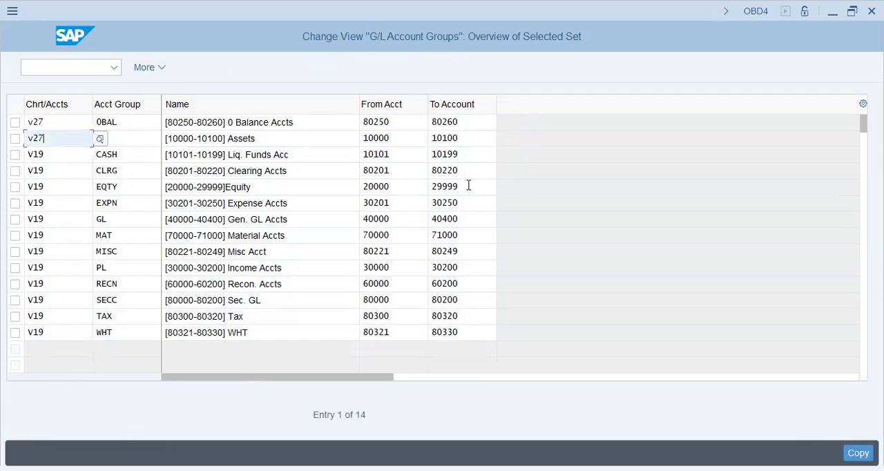
pyautogui.press('Tab')
pyautogui.write('AS')
pyautogui.press('Tab')
# Step: Set the chart of accounts to V27 for the copied CASH and CLRG account groups
pyautogui.press('Tab')
pyautogui.press('Tab')
pyautogui.press('Tab')
pyautogui.press('Tab')
pyautogui.hotkey('shift', 'Tab')
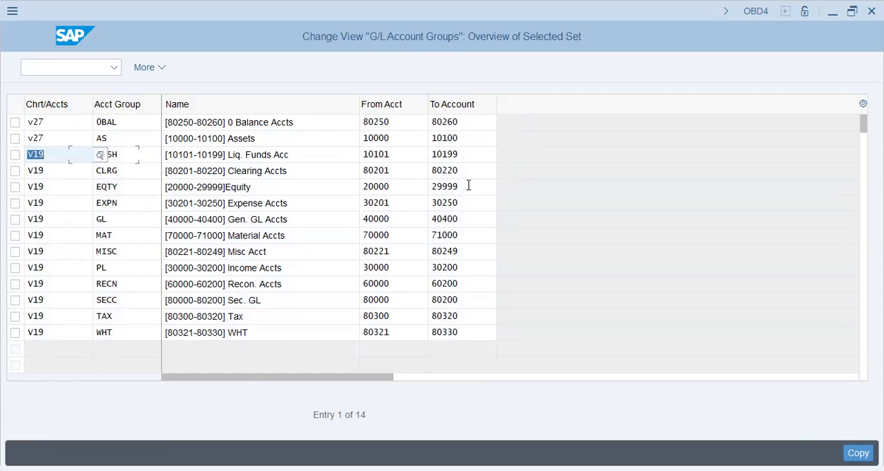
pyautogui.write('v27')
pyautogui.press('Tab')
pyautogui.press('Tab')
pyautogui.press('Tab')
pyautogui.press('Tab')
pyautogui.press('Tab')
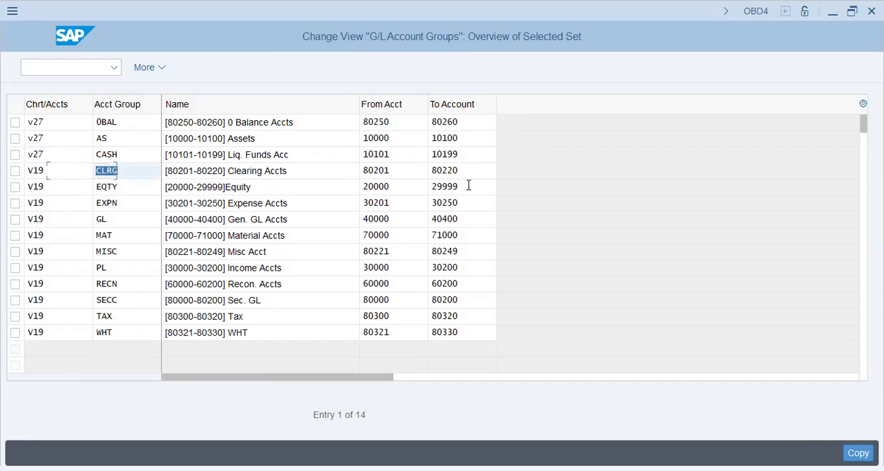
pyautogui.hotkey('shift', 'Tab')
pyautogui.write('v27')
pyautogui.press('Tab')
pyautogui.press('Tab')
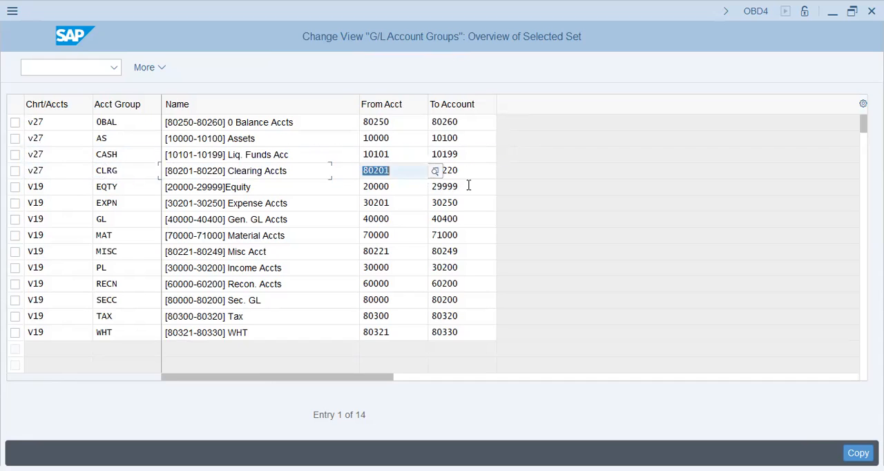
pyautogui.press('Tab')
pyautogui.press('Tab')
# Step: Set the chart of accounts to V27 for the copied EQTY, EXPN and GL account groups
pyautogui.write('v27')
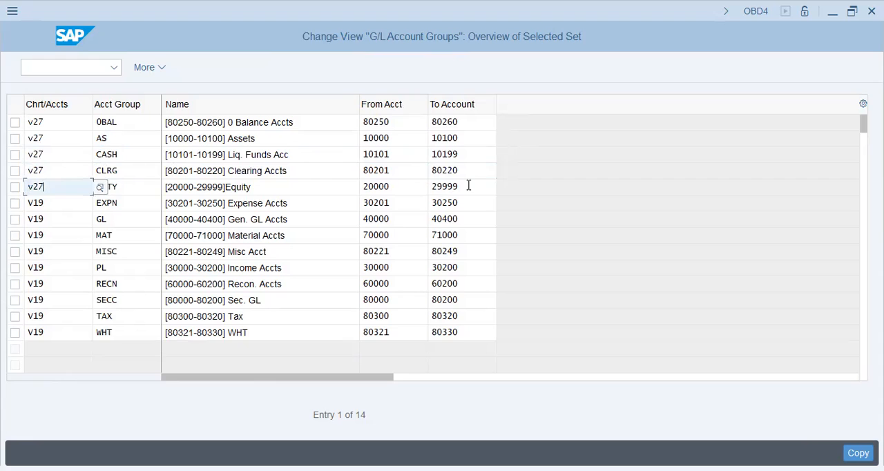
pyautogui.press('Tab')
pyautogui.press('Tab')
pyautogui.press('Tab')
pyautogui.press('Tab')
pyautogui.press('Tab')
pyautogui.write('v27')
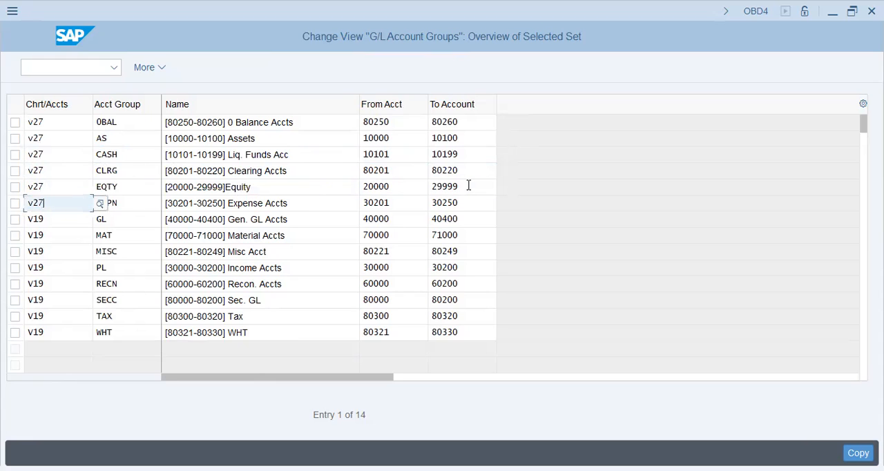
pyautogui.press('Tab')
pyautogui.press('Tab')
pyautogui.press('Tab')
pyautogui.press('Tab')
pyautogui.press('Tab')
pyautogui.write('v27')
pyautogui.press('Tab')
pyautogui.press('Tab')
pyautogui.press('Tab')
pyautogui.press('Tab')
pyautogui.press('Tab')
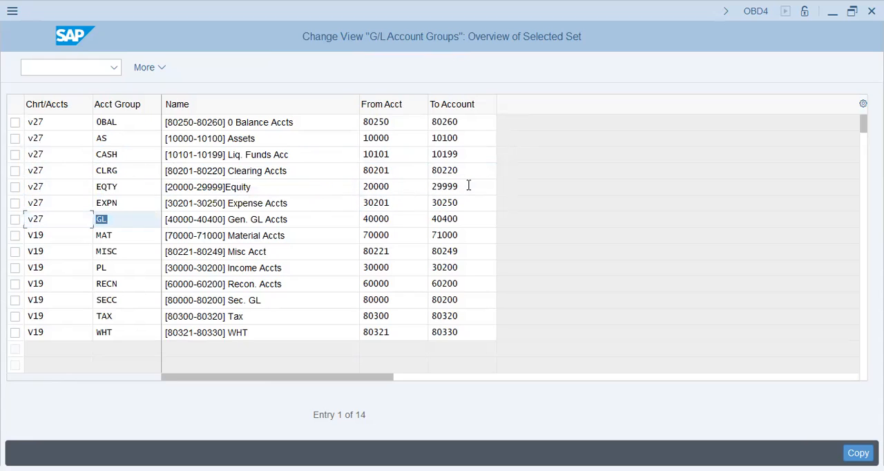
# Step: Set the chart of accounts to V27 for the copied MAT, MISC and PL account groups
pyautogui.write('v27')
pyautogui.press('Tab')
pyautogui.press('Tab')
pyautogui.press('Tab')
pyautogui.press('Tab')
pyautogui.press('Tab')
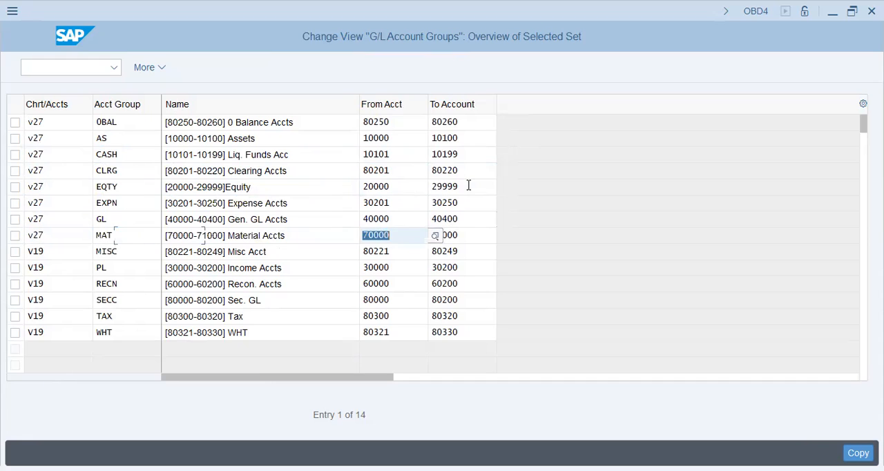
pyautogui.write('v27')
pyautogui.press('Tab')
pyautogui.press('Tab')
pyautogui.press('Tab')
pyautogui.press('Tab')
pyautogui.press('Tab')
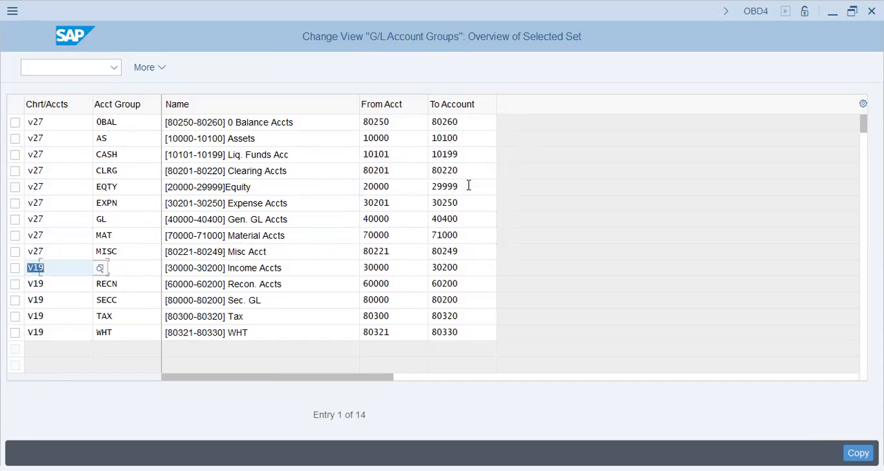
pyautogui.write('v27')
pyautogui.press('Tab')
pyautogui.press('Tab')
pyautogui.press('Tab')
pyautogui.press('Tab')
pyautogui.press('Tab')
pyautogui.press('Tab')
pyautogui.hotkey('shift', 'Tab')
# Step: Set the chart of accounts to V27 for the copied RECN, SECC and TAX account groups
pyautogui.write('v27')
pyautogui.press('Tab')
pyautogui.press('Tab')
pyautogui.press('Tab')
pyautogui.press('Tab')
pyautogui.press('Tab')
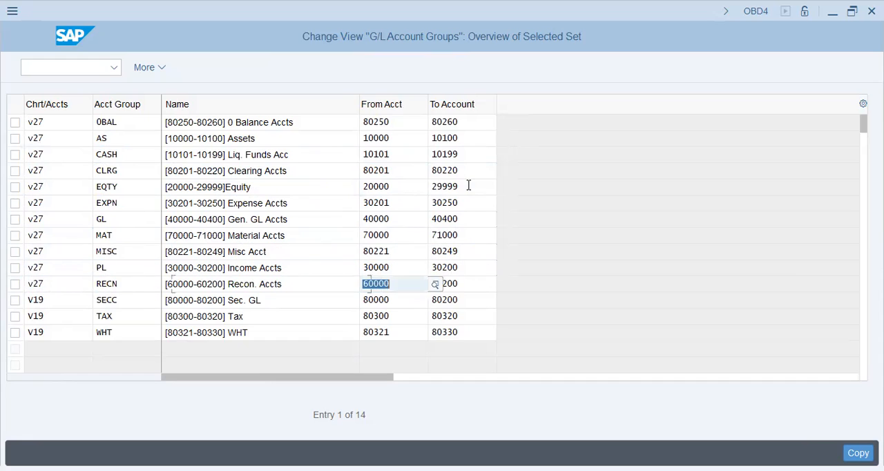
pyautogui.write('v27')
pyautogui.press('Tab')
pyautogui.press('Tab')
pyautogui.press('Tab')
pyautogui.press('Tab')
pyautogui.press('Tab')
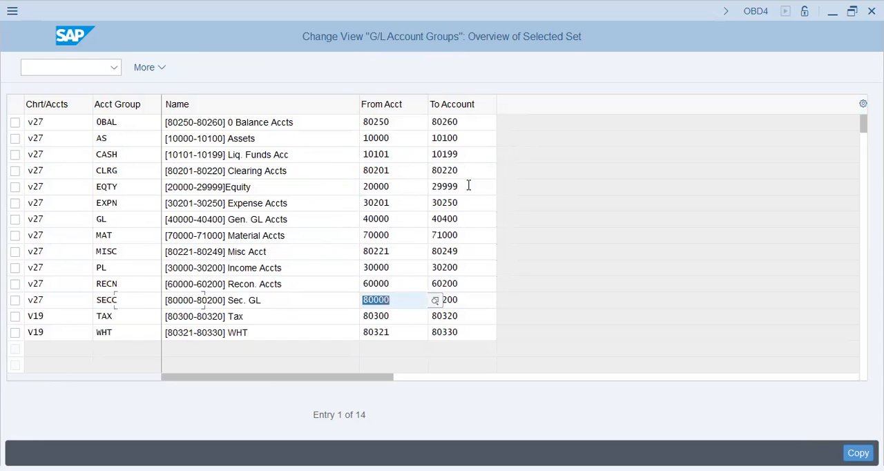
pyautogui.write('v27')
pyautogui.press('Tab')
pyautogui.press('Tab')
pyautogui.press('Tab')
pyautogui.press('Tab')
pyautogui.press('Tab')
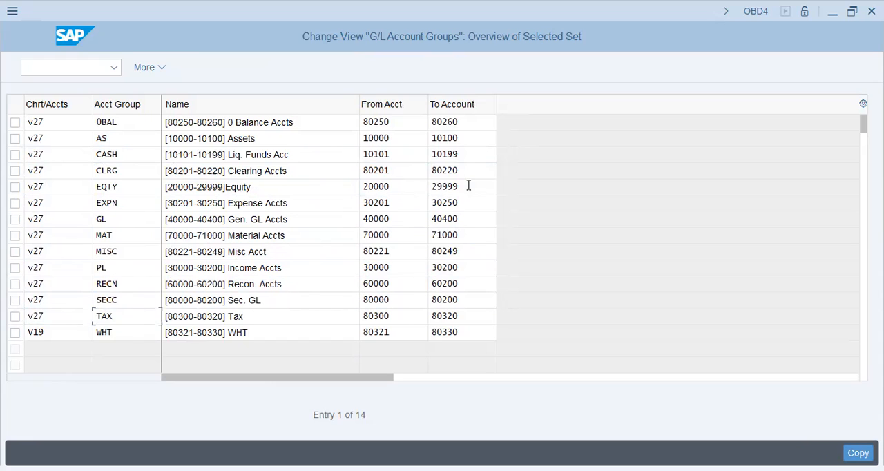
# Step: Set the chart of accounts to V27 for the WHT group and carry out the copy of the account groups
pyautogui.write('v27')
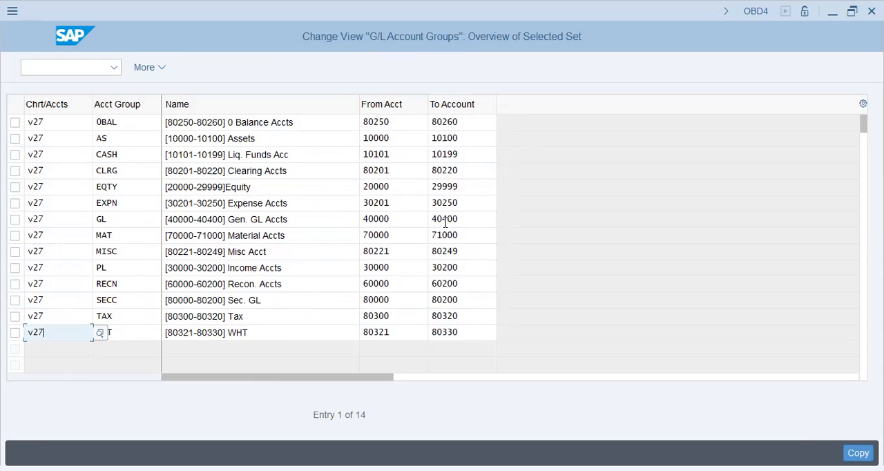
pyautogui.click(402, 335)
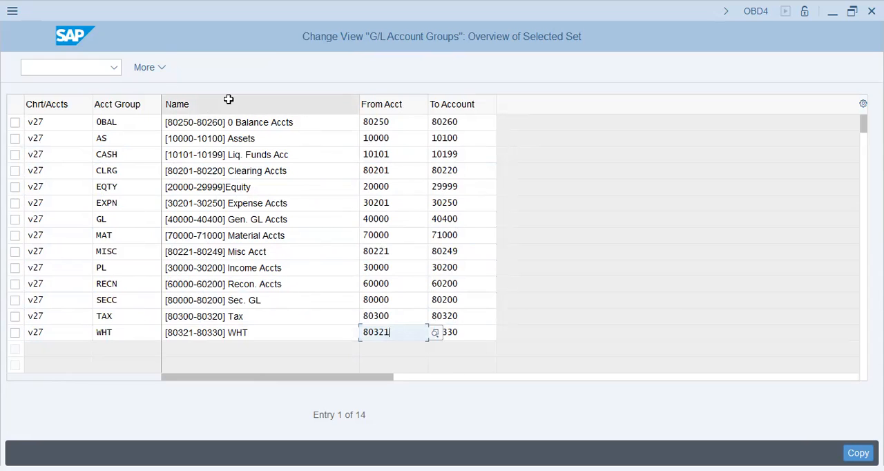
pyautogui.press('Return')
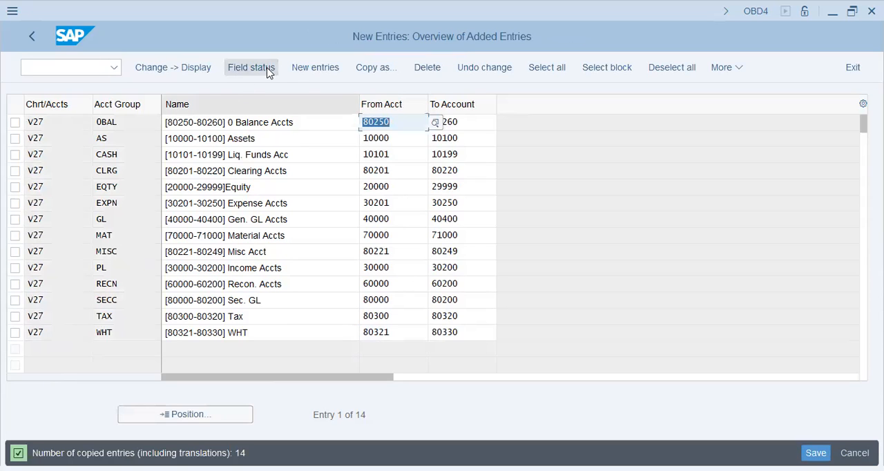
pyautogui.click(308, 72)
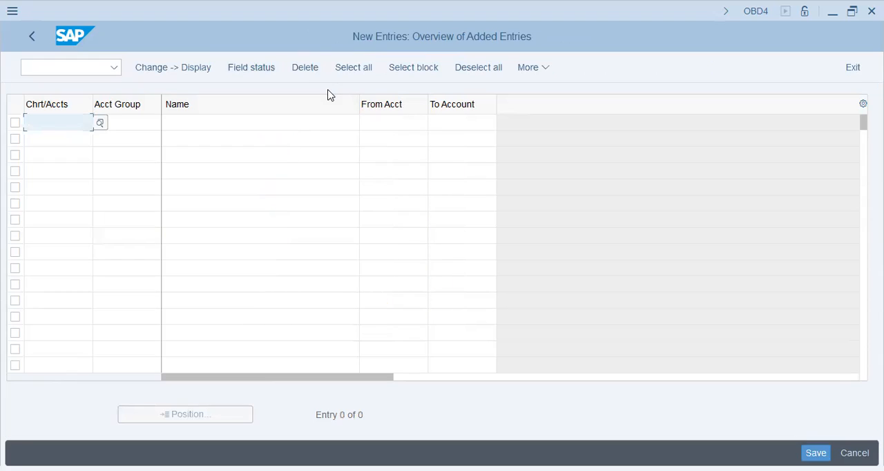
pyautogui.write('7')
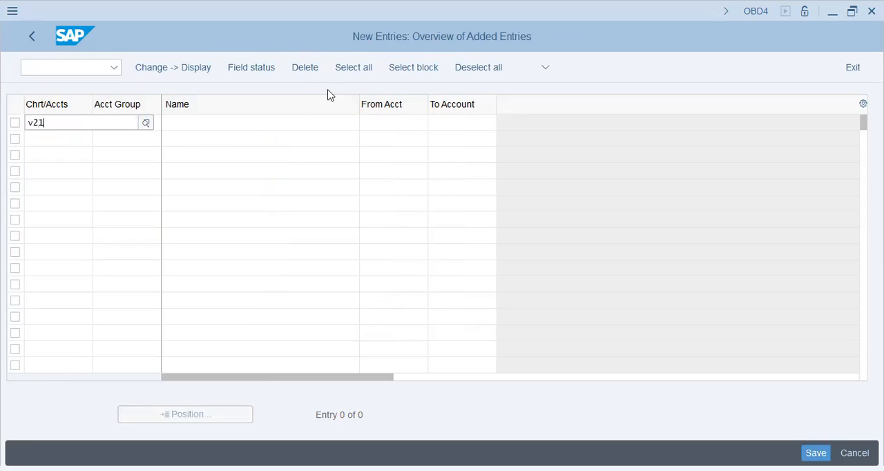
pyautogui.press('Tab')
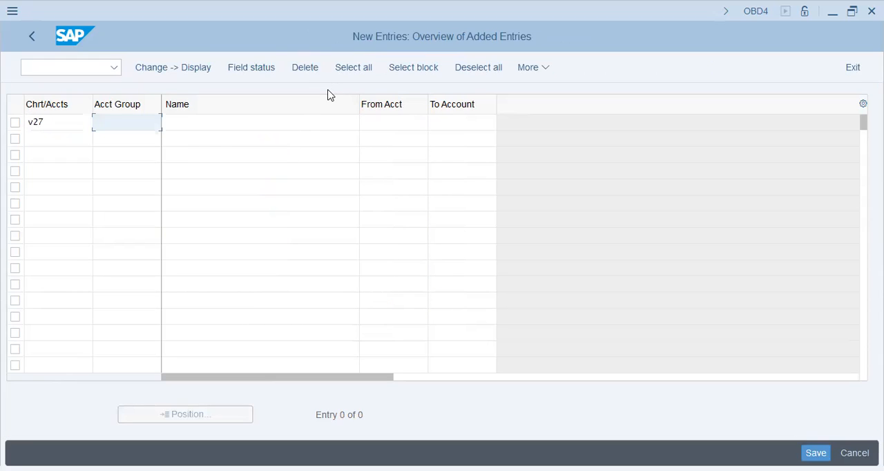
pyautogui.write('misc')
pyautogui.press('Tab')
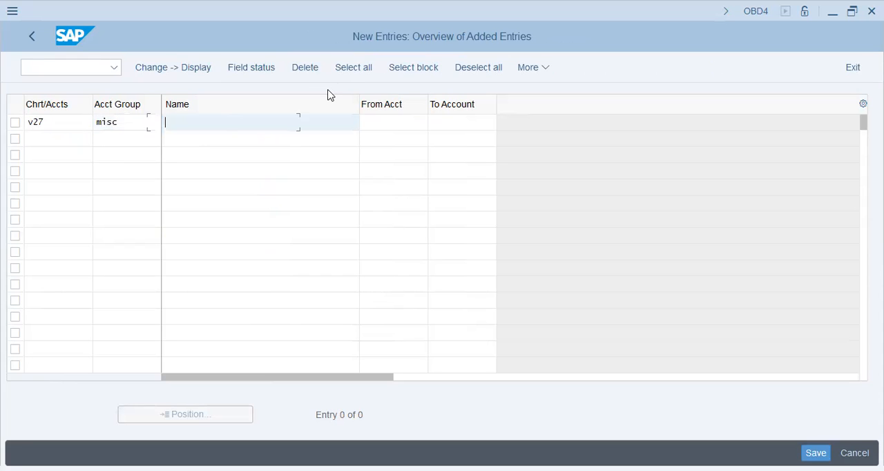
pyautogui.write('[')
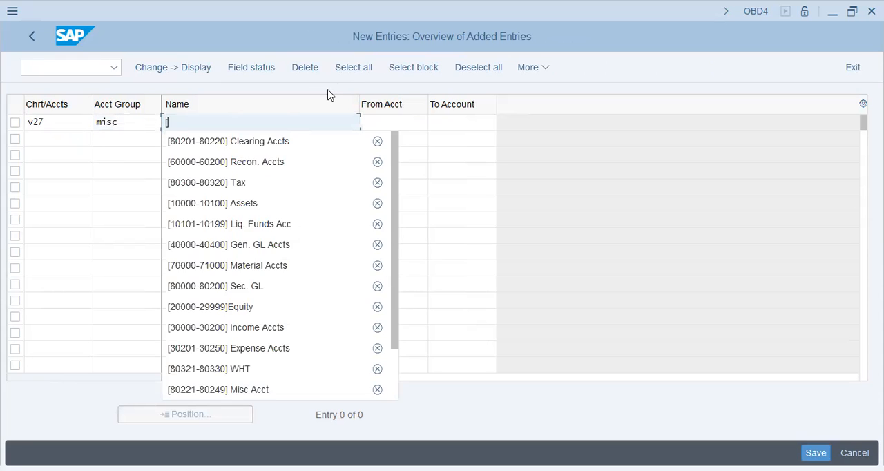
pyautogui.write('900100-90')
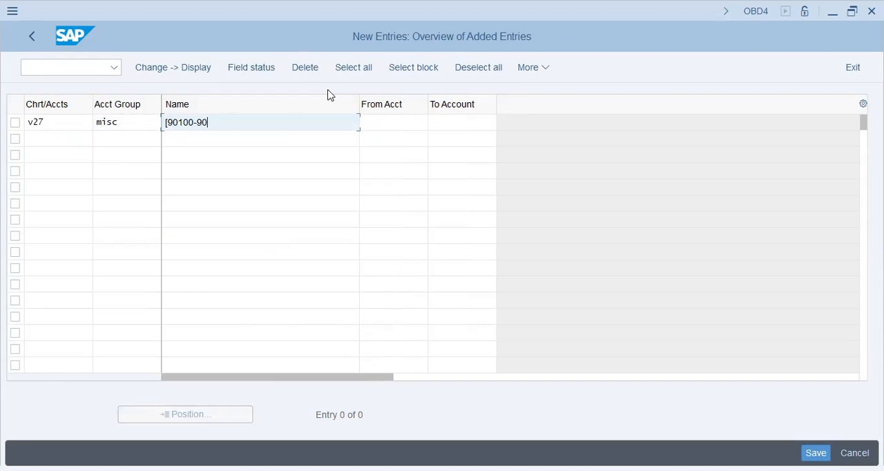
pyautogui.write('200]Misc. Account')
pyautogui.press('Tab')
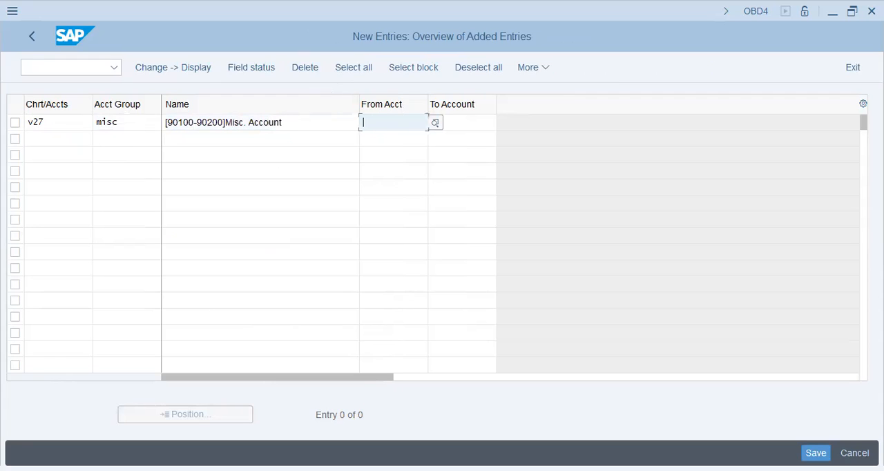
# Step: Give the new miscellaneous account group the number range 90100 to 90200 and submit the entry
pyautogui.write('90100')
pyautogui.press('Tab')
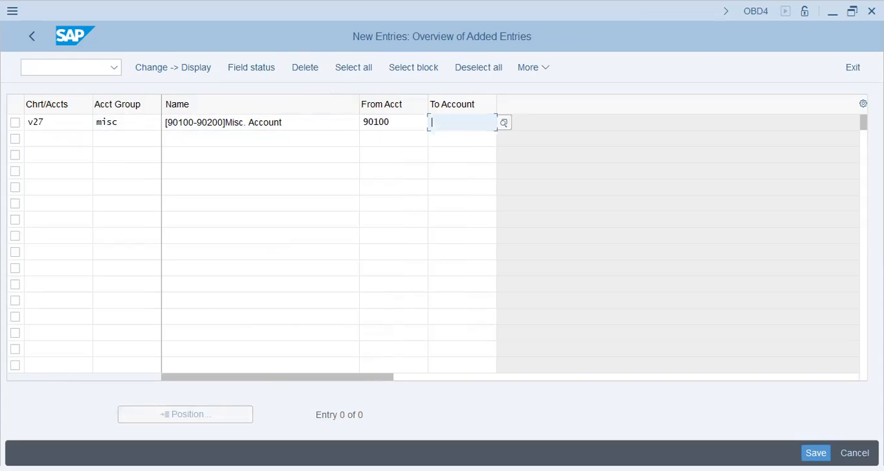
pyautogui.write('90200')
pyautogui.press('Return')
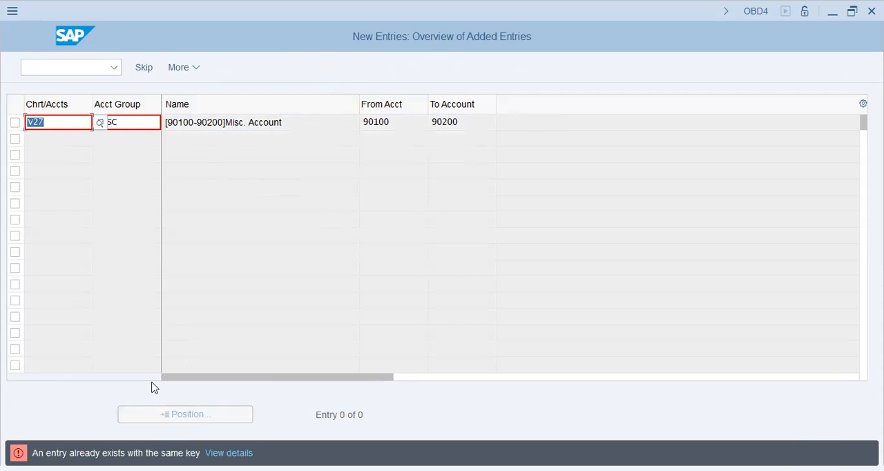
# Step: Change the new V27 account group's key to MIS and save the entry to customizing request SA2K900465
pyautogui.click(153, 122)
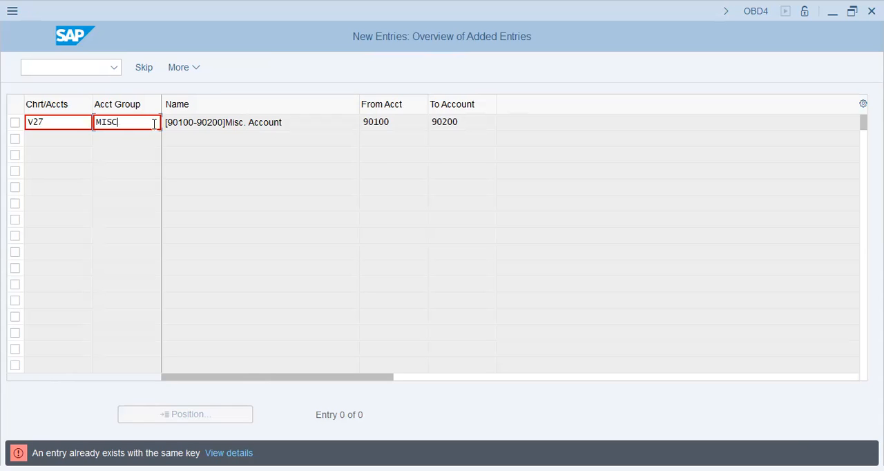
pyautogui.press('BackSpace')
pyautogui.press('BackSpace')
pyautogui.press('BackSpace')
pyautogui.press('BackSpace')
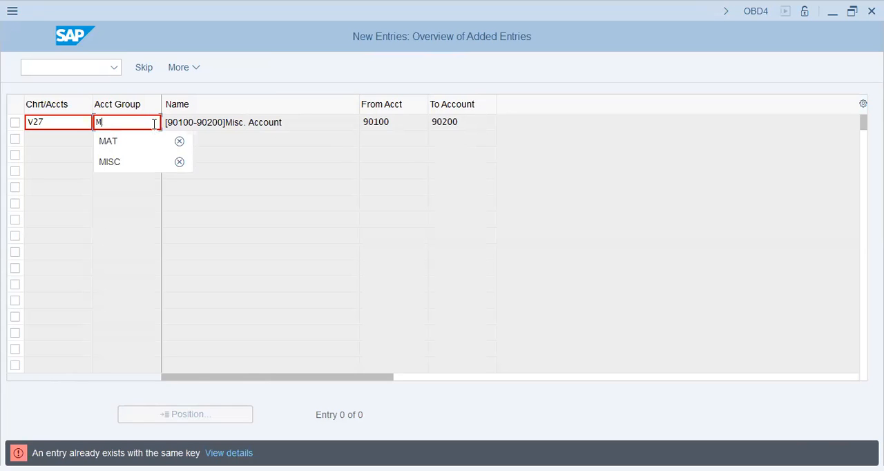
pyautogui.write('mis')
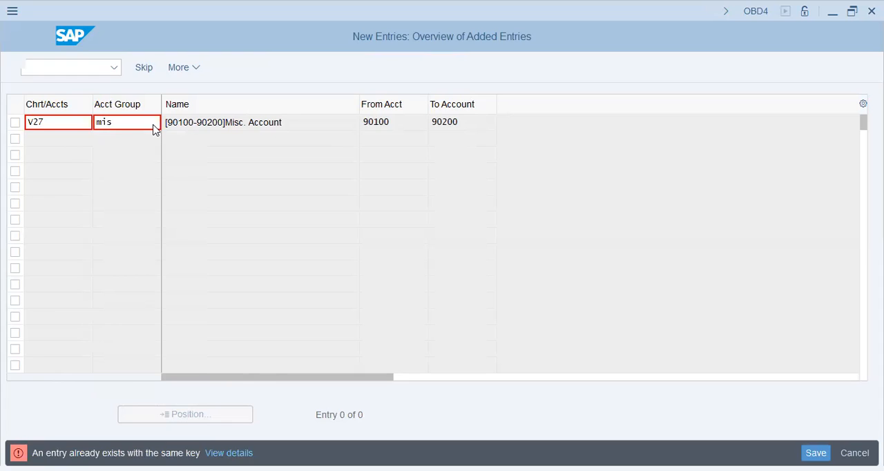
pyautogui.press('Return')
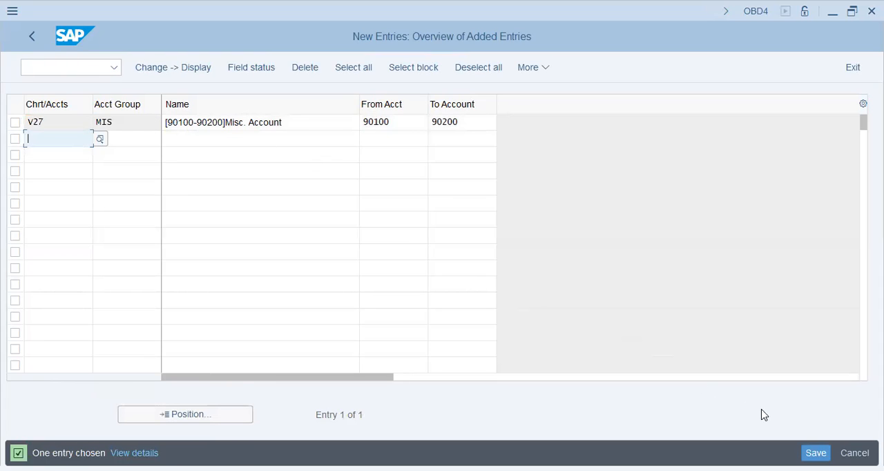
pyautogui.hotkey('ctrl', 's')
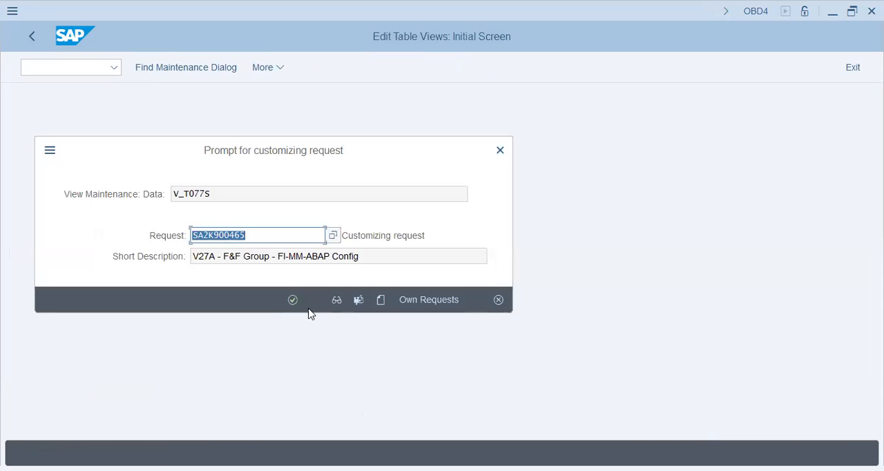
pyautogui.click(293, 300)
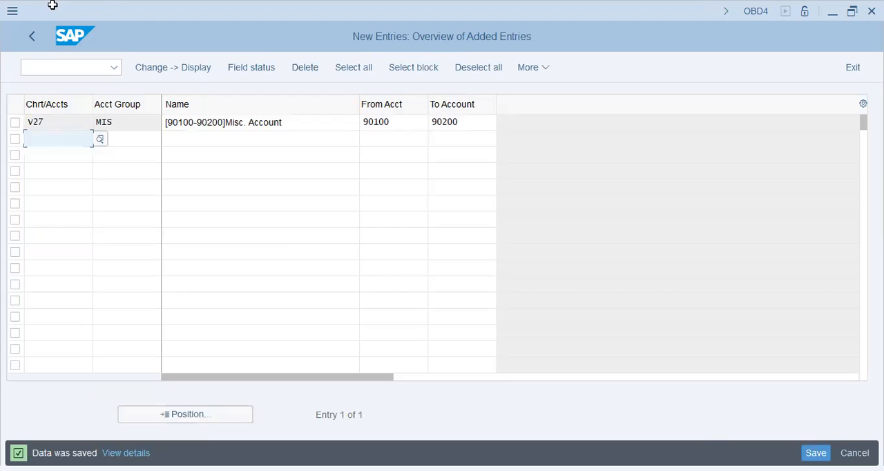
# Step: Return to the G/L account groups overview and position the list at chart of accounts V27
pyautogui.click(32, 36)
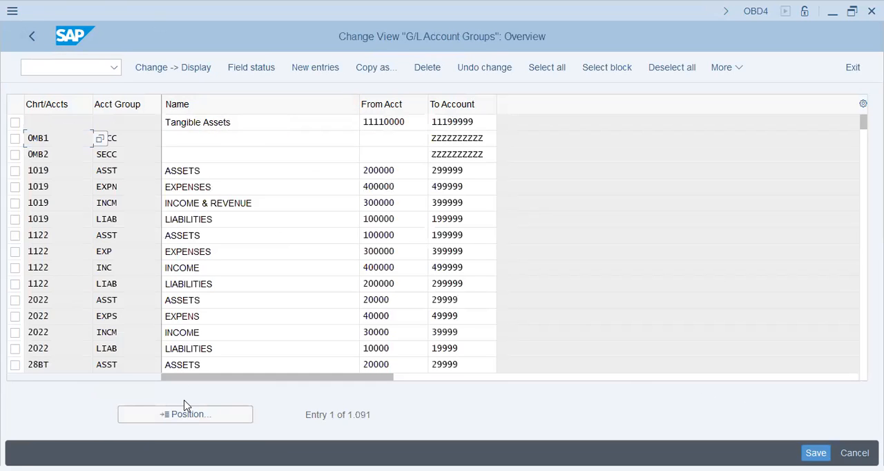
pyautogui.click(174, 419)
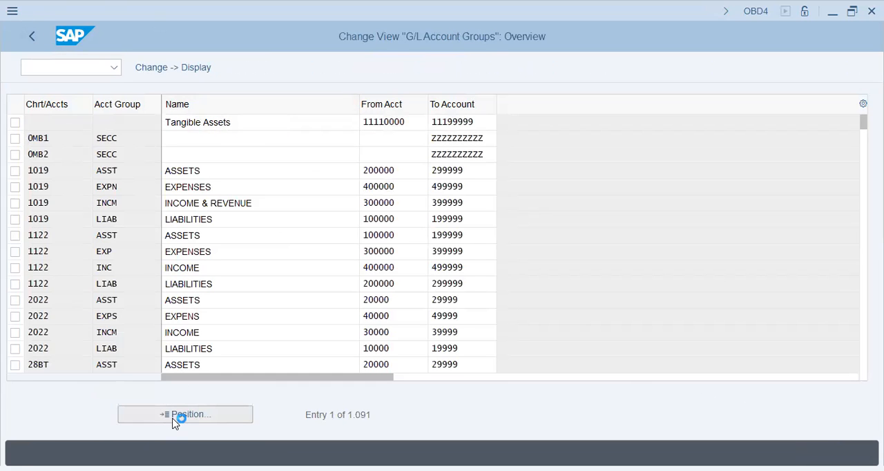
pyautogui.write('v27')
pyautogui.press('Return')
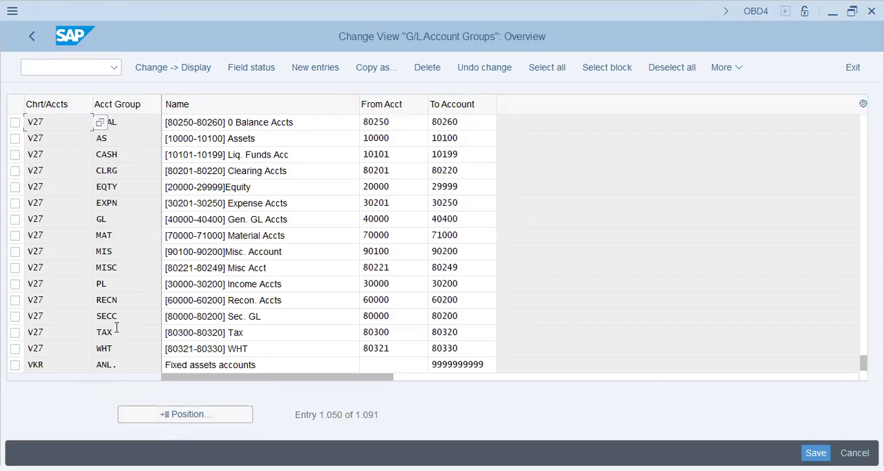
# Step: Review the names and number ranges of the V27 account groups, including MIS, and return to the IMG structure
pyautogui.click(240, 334)
pyautogui.click(284, 320)
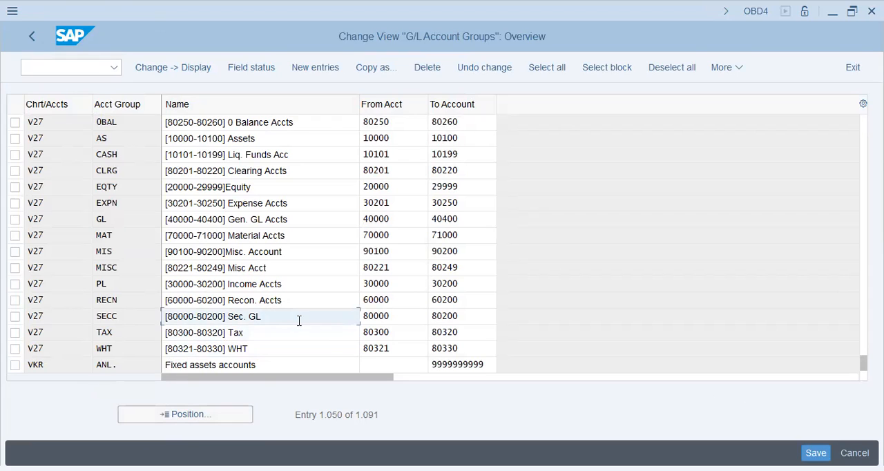
pyautogui.press('Up')
pyautogui.press('Up')
pyautogui.press('Up')
pyautogui.press('Up')
pyautogui.press('Up')
pyautogui.press('Up')
pyautogui.press('Up')
pyautogui.press('Up')
pyautogui.press('Up')
pyautogui.press('Up')
pyautogui.press('Up')
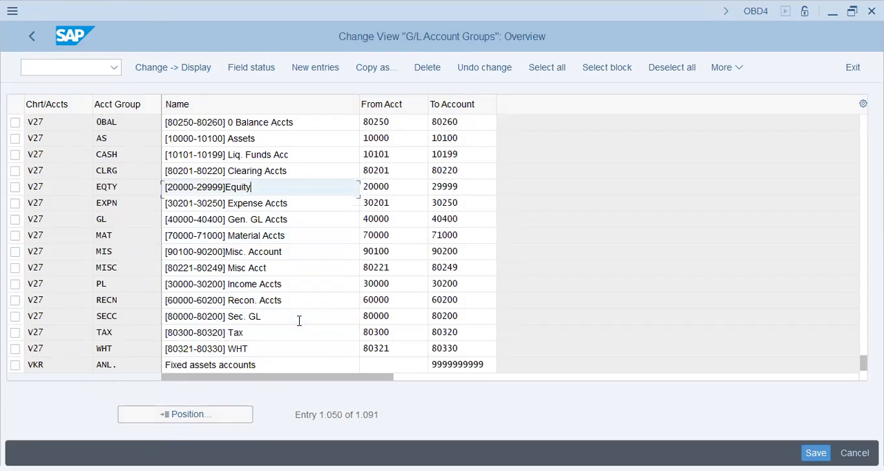
pyautogui.press('Up')
pyautogui.press('Down')
pyautogui.press('Down')
pyautogui.press('Down')
pyautogui.press('Down')
pyautogui.press('Down')
pyautogui.press('Down')
pyautogui.press('Down')
pyautogui.press('Down')
pyautogui.press('Down')
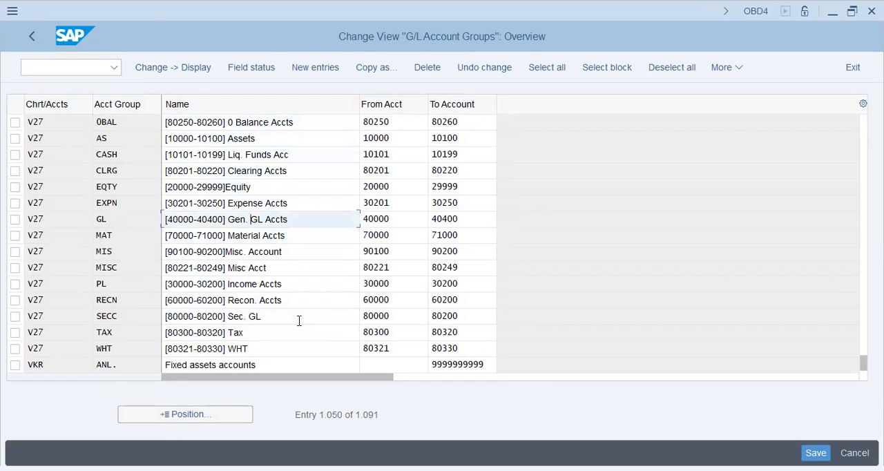
pyautogui.press('Down')
pyautogui.press('Down')
pyautogui.press('Up')
pyautogui.press('Up')
pyautogui.press('Up')
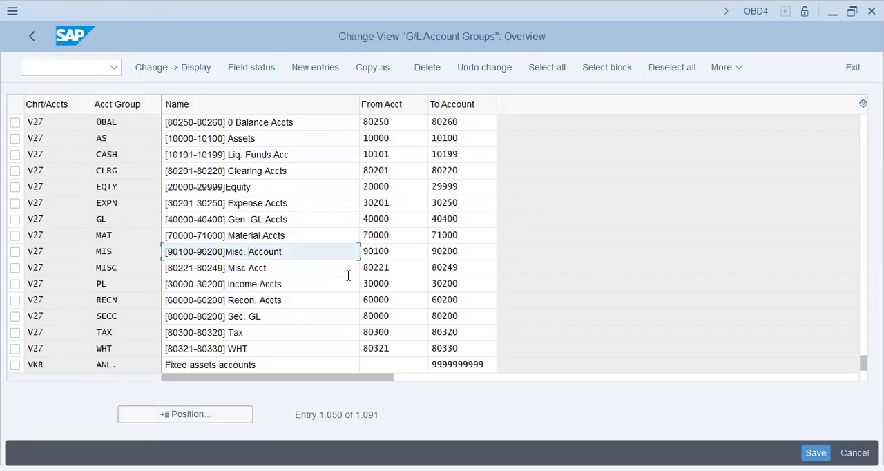
pyautogui.press('Tab')
pyautogui.press('Tab')
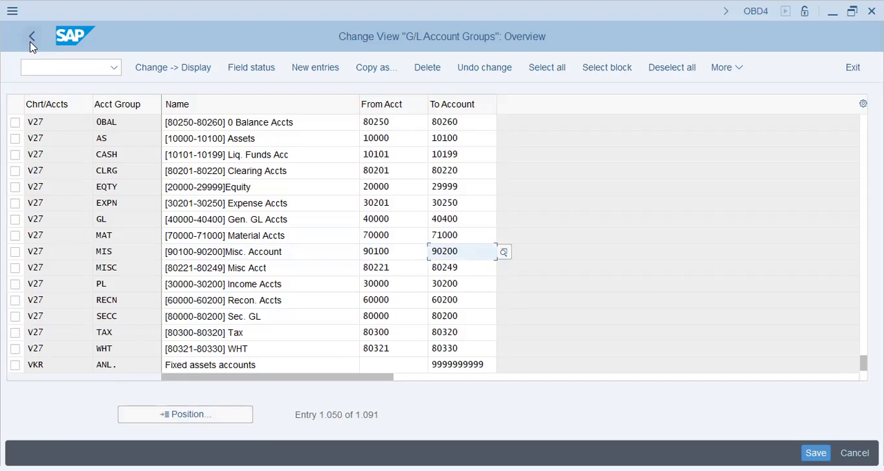
pyautogui.click(314, 253)
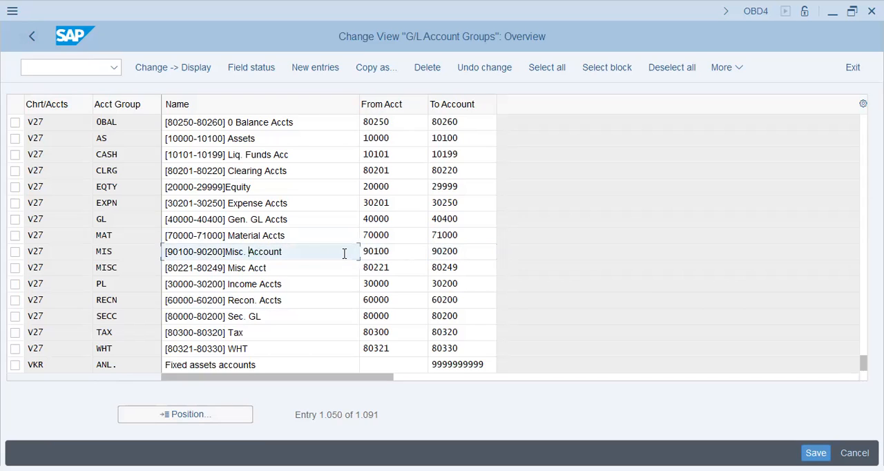
pyautogui.press('Left')
pyautogui.press('Left')
pyautogui.press('Left')
pyautogui.press('Left')
pyautogui.press('Left')
pyautogui.click(33, 34)
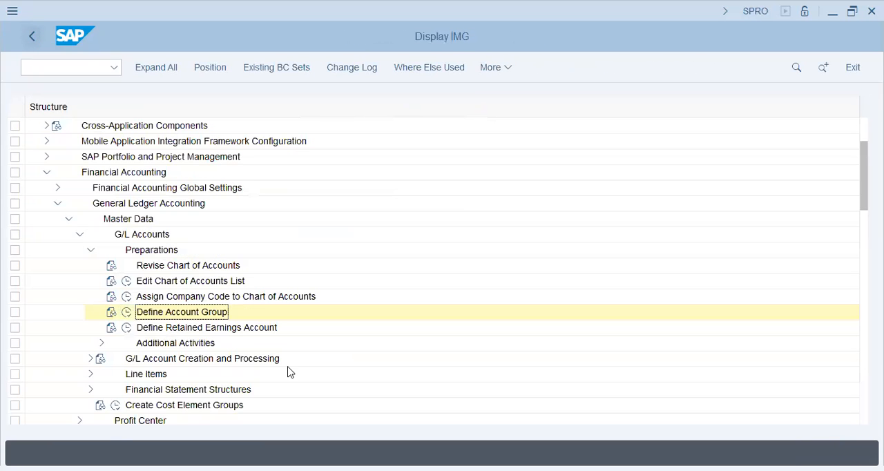
# Step: Open Define Retained Earnings Account for chart of accounts V27
pyautogui.click(126, 328)
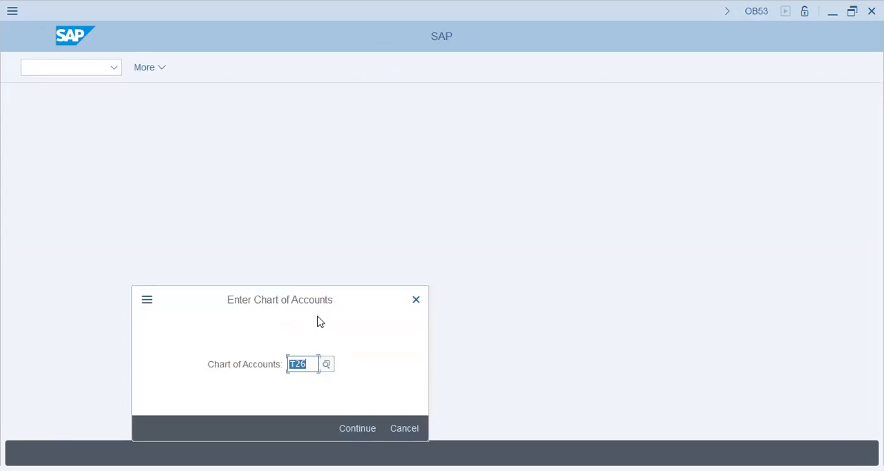
pyautogui.write('27va')
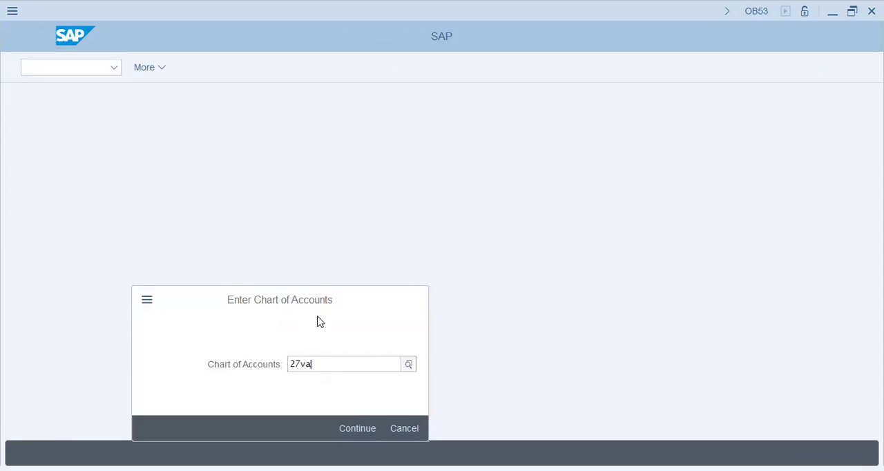
pyautogui.press('Return')
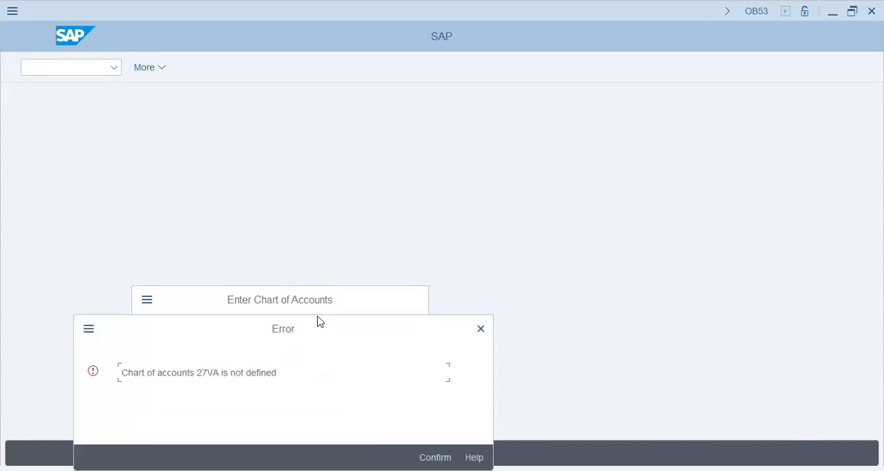
pyautogui.press('Return')
pyautogui.write('v27')
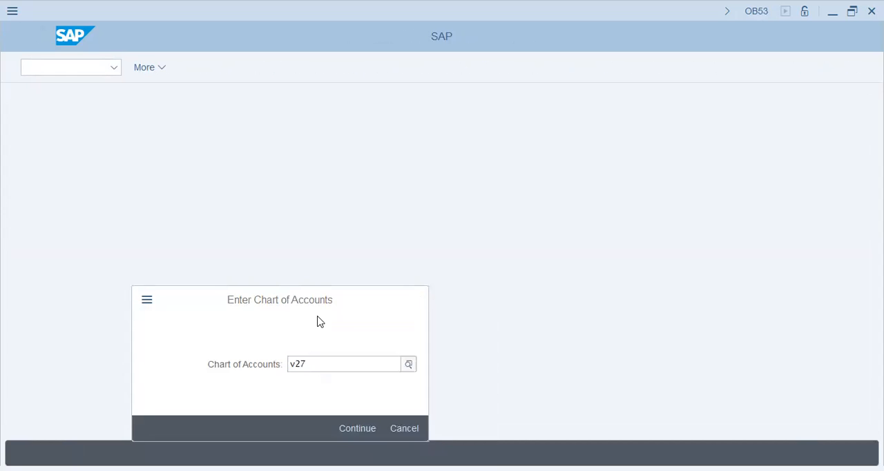
pyautogui.press('Return')
# Step: Assign account 20000 to P&L statement account type X and save the assignment to customizing request SA2K900465
pyautogui.write('x')
pyautogui.press('Tab')
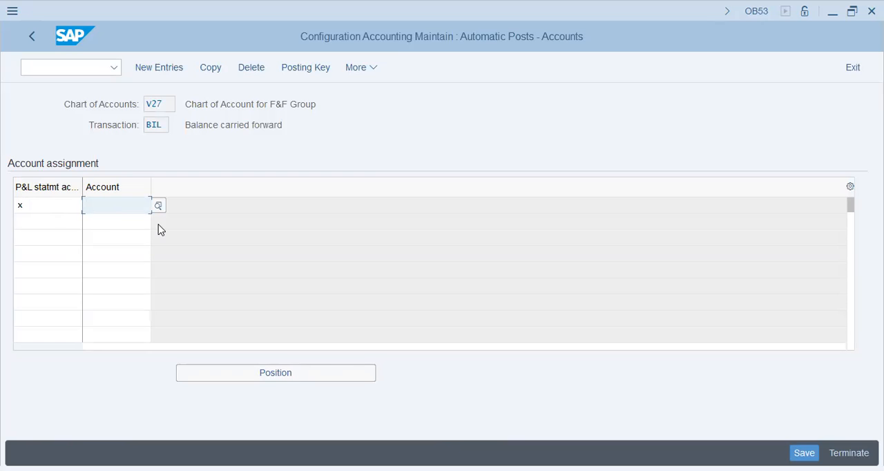
pyautogui.write('20000')
pyautogui.press('Return')
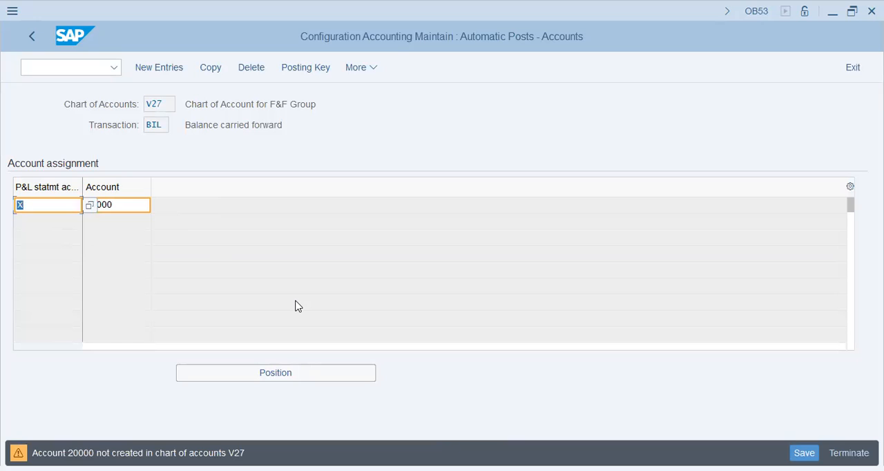
pyautogui.press('Return')
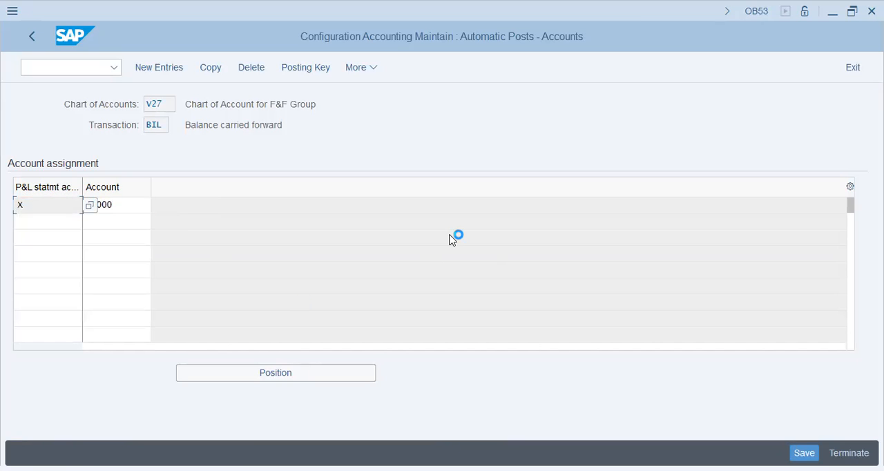
pyautogui.hotkey('ctrl', 's')
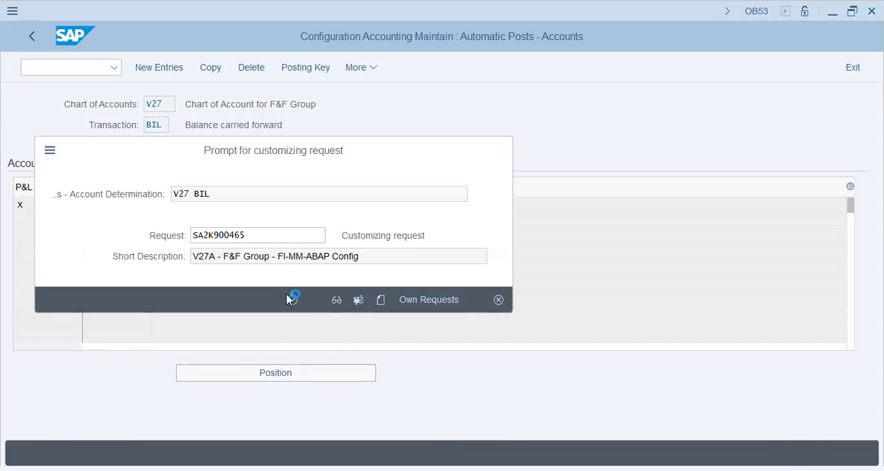
pyautogui.click(291, 299)
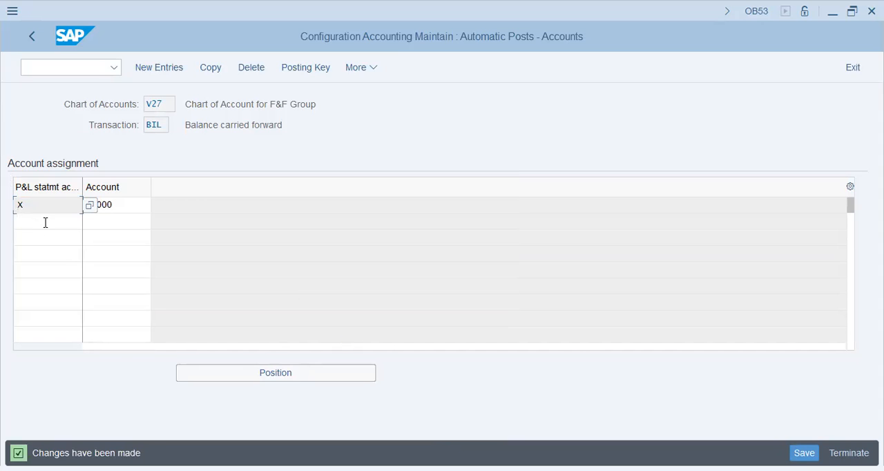
pyautogui.click(74, 224)
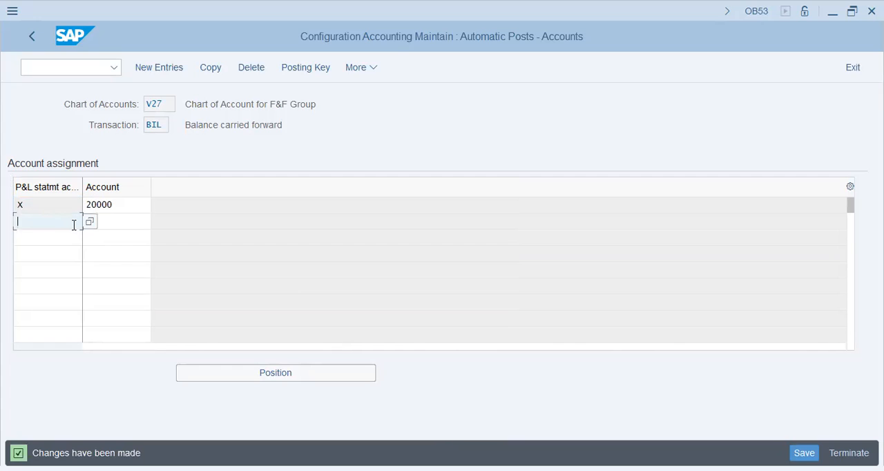
pyautogui.write('Y')
pyautogui.press('Tab')
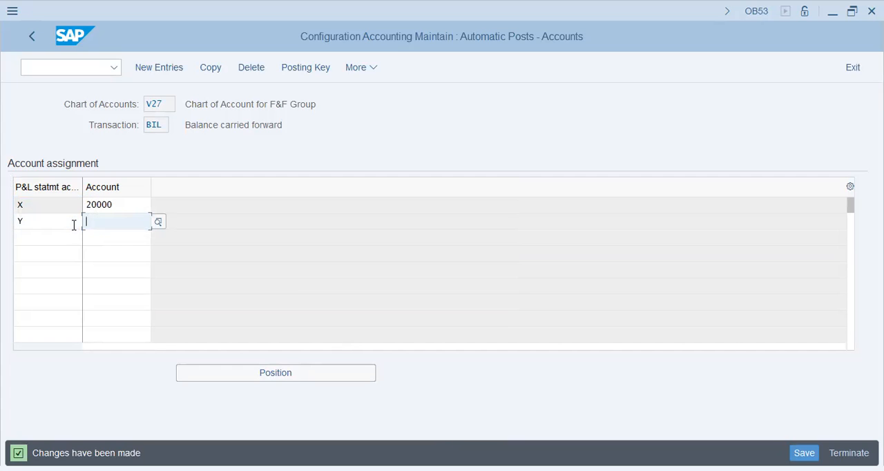
pyautogui.hotkey('shift', 'Tab')
pyautogui.press('BackSpace')
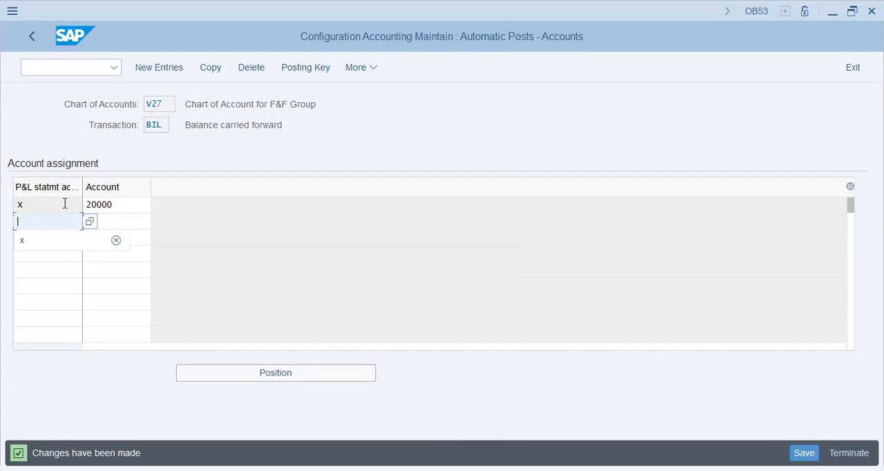
pyautogui.click(64, 204)
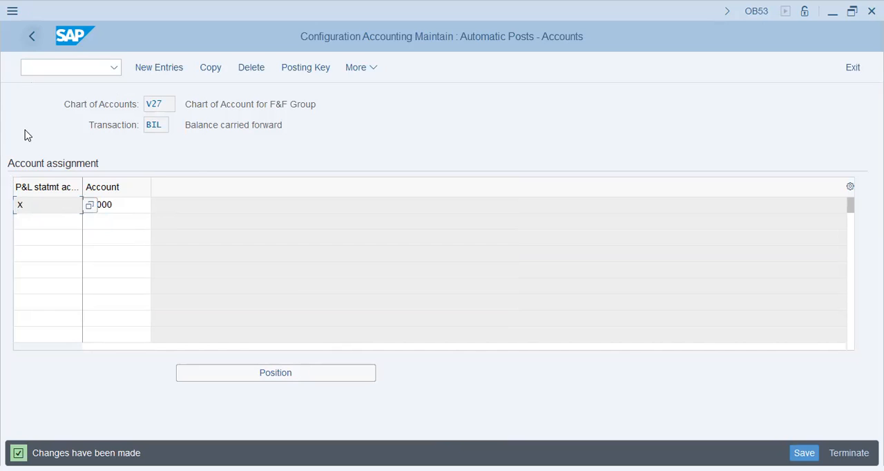
# Step: Return to the IMG structure and collapse the General Ledger Accounting and Financial Accounting nodes
pyautogui.click(32, 40)
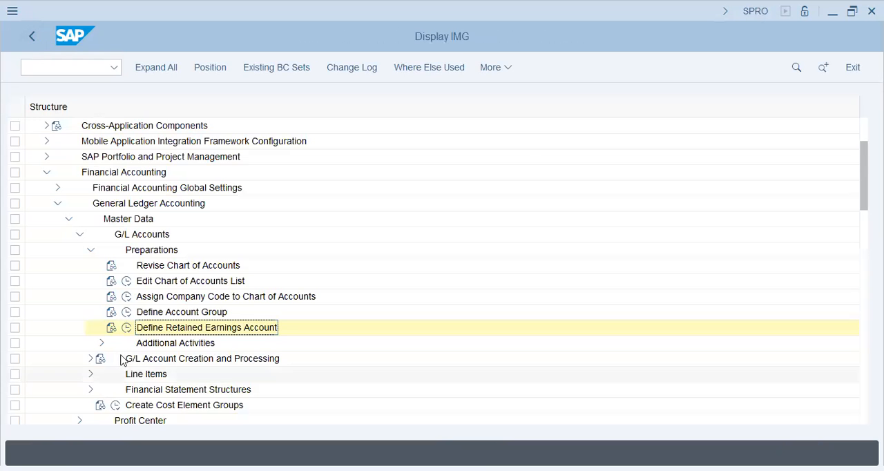
pyautogui.click(55, 203)
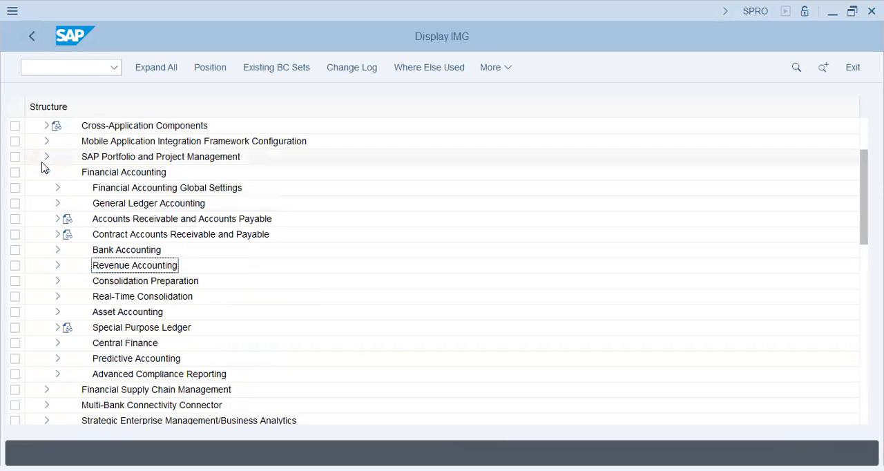
pyautogui.click(47, 172)
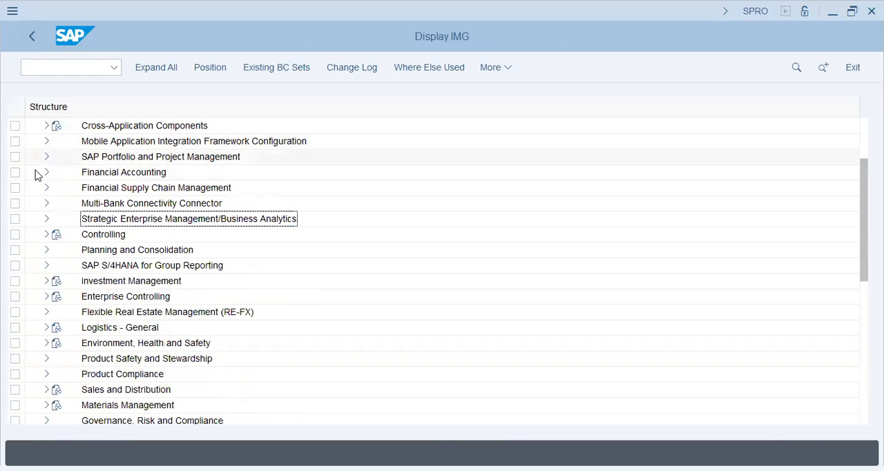
# Step: Open the Maintain Controlling Area activity from the Definition section of Enterprise Structure
pyautogui.scroll(2, 36, 173)
pyautogui.scroll(1, 36, 174)
pyautogui.click(47, 188)
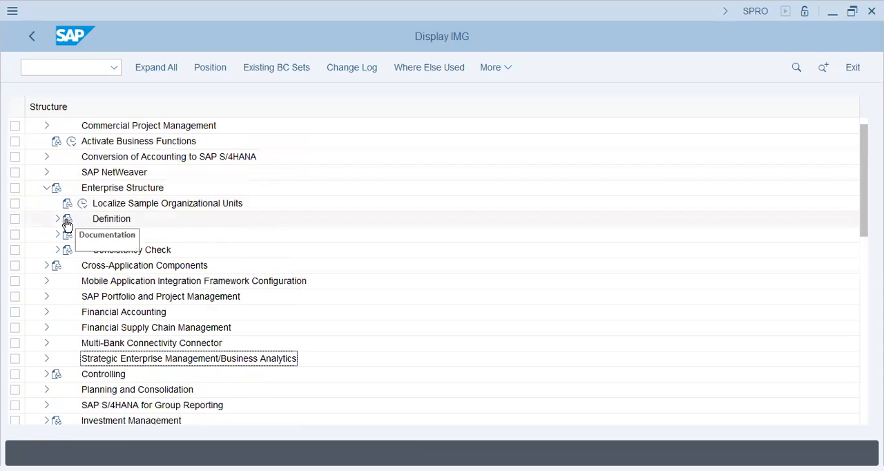
pyautogui.click(55, 219)
pyautogui.click(69, 250)
pyautogui.click(104, 265)
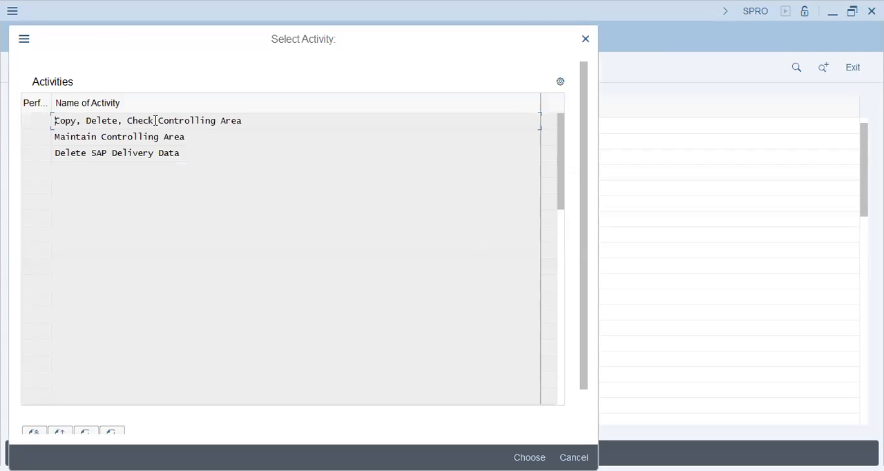
pyautogui.doubleClick(141, 138)
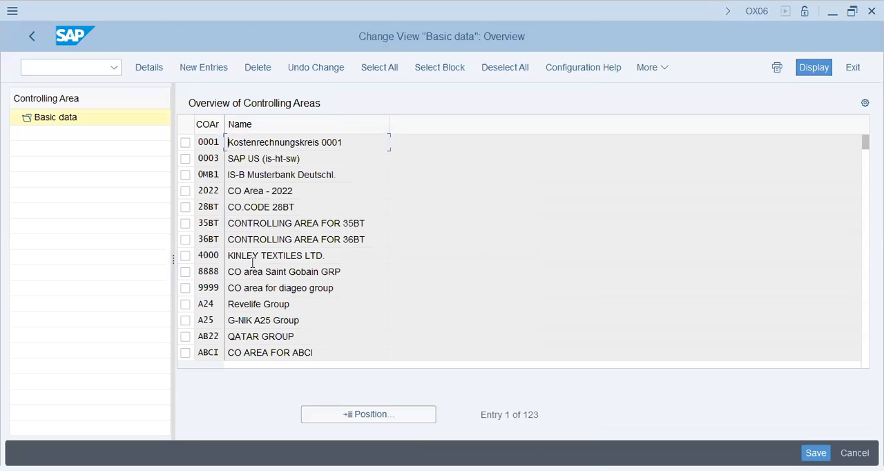
# Step: Try to create a new controlling area with the same code as company code 27VA
pyautogui.click(197, 69)
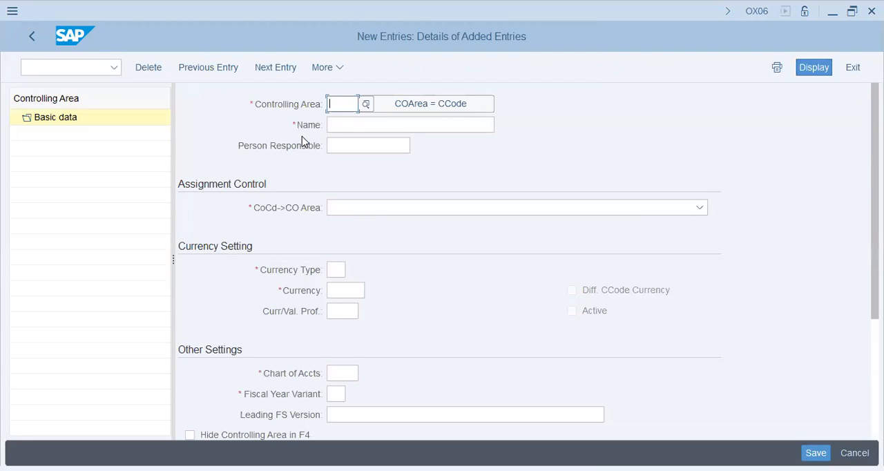
pyautogui.write('2')
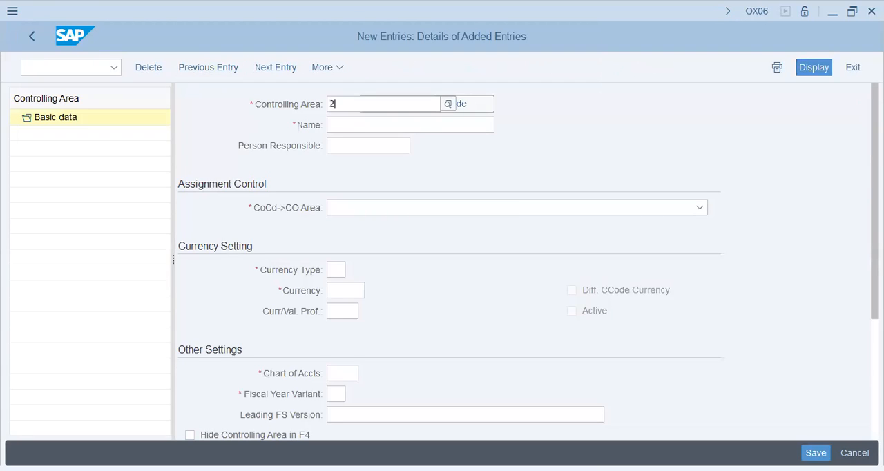
pyautogui.press('BackSpace')
pyautogui.click(427, 105)
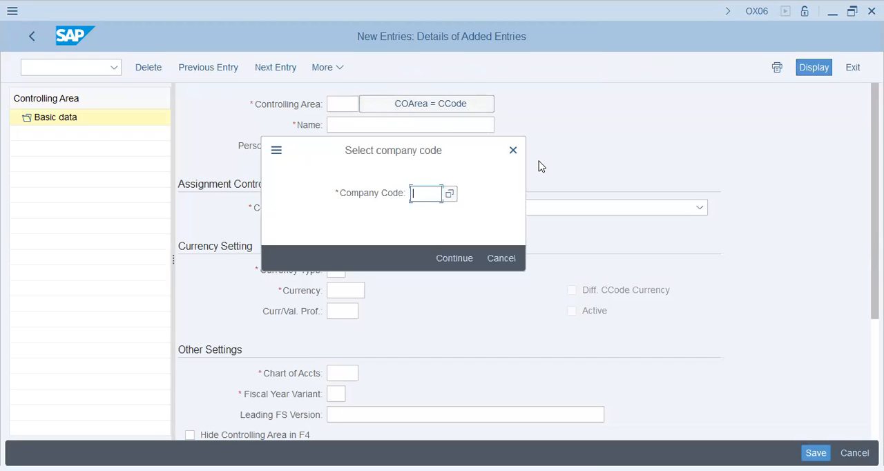
pyautogui.write('27va')
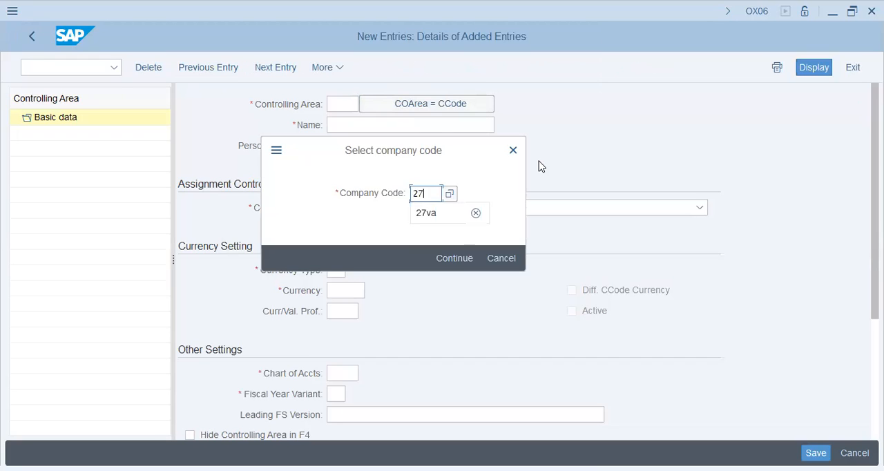
pyautogui.press('Return')
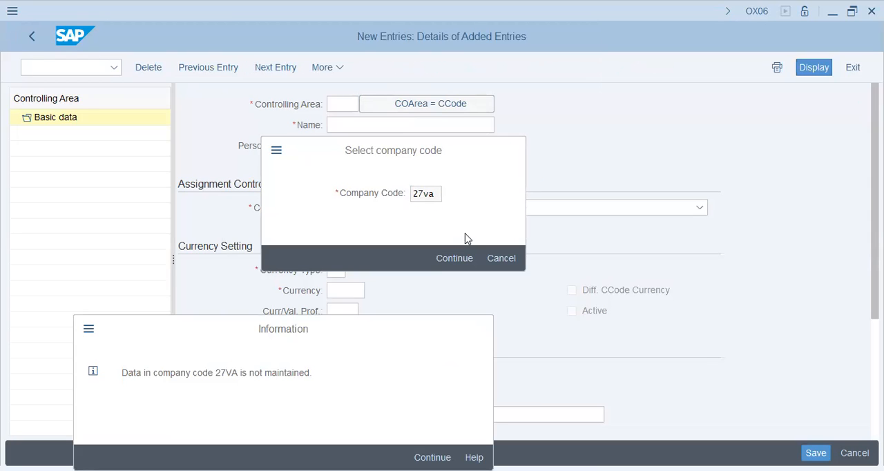
pyautogui.press('Return')
pyautogui.click(454, 258)
# Step: Open the help text for the company code 27VA message and follow its Assignment control link
pyautogui.press('F1')
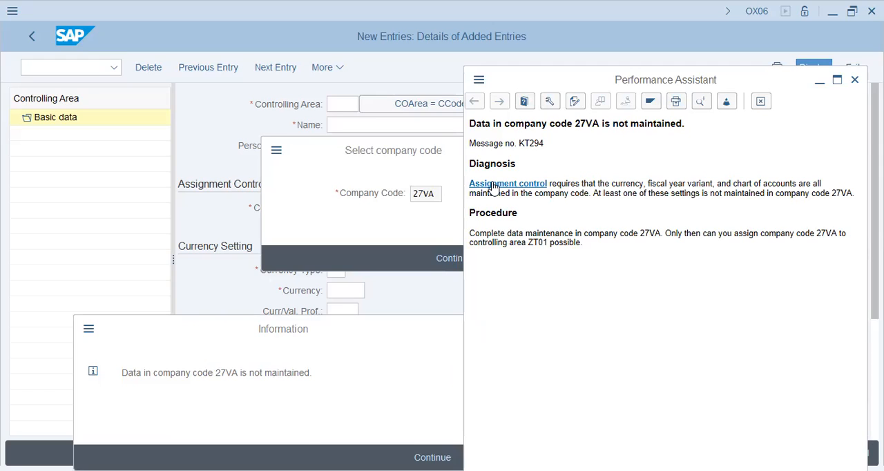
pyautogui.click(495, 185)
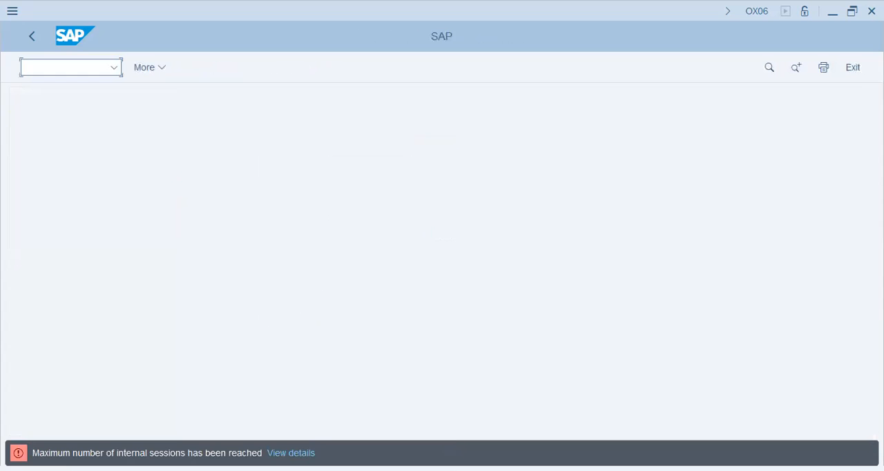
pyautogui.click(290, 453)
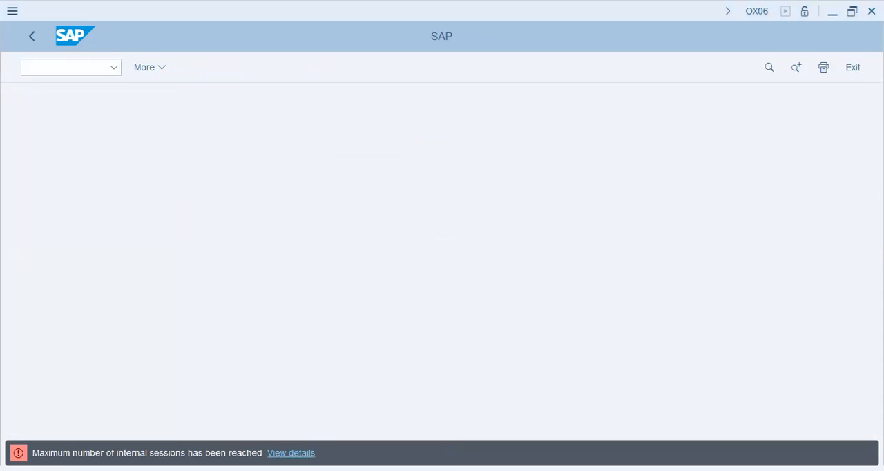
# Step: Return to the SPRO IMG structure and reopen Maintain Controlling Area under Enterprise Structure, Definition, Controlling
pyautogui.click(7, 4)
pyautogui.click(32, 41)
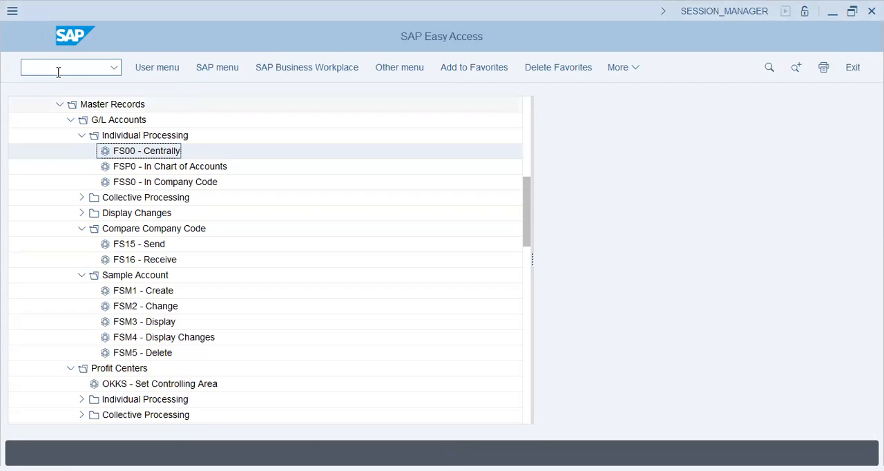
pyautogui.press('Return')
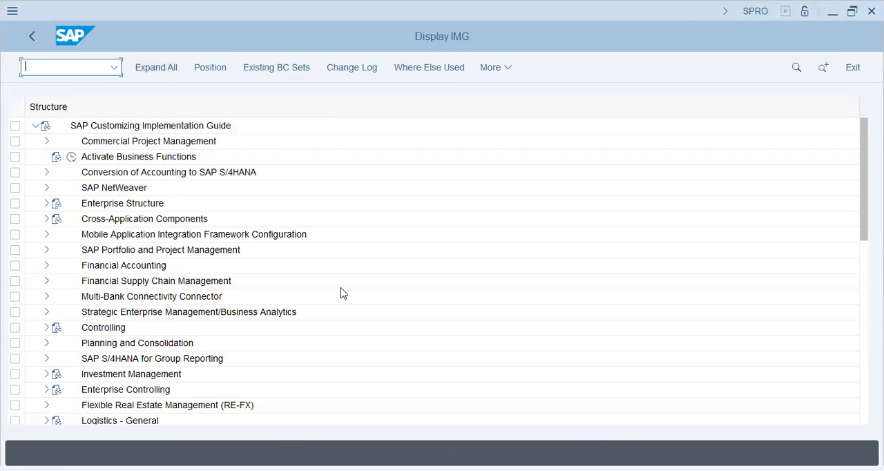
pyautogui.click(46, 203)
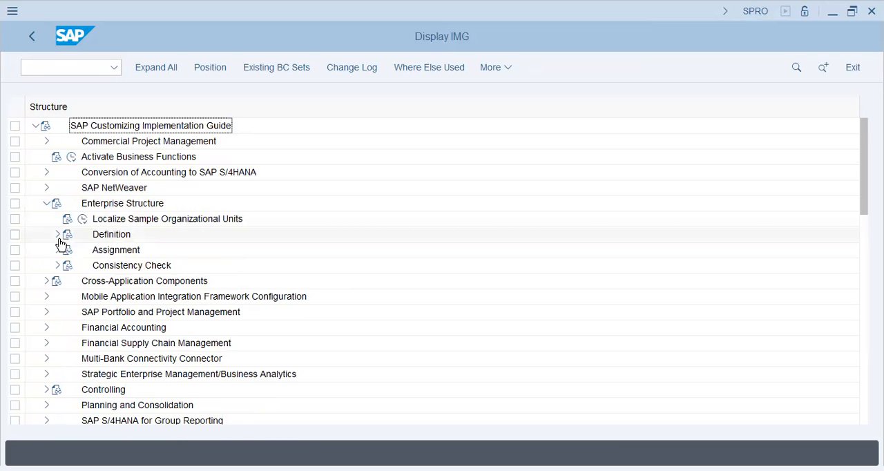
pyautogui.click(57, 234)
pyautogui.click(69, 265)
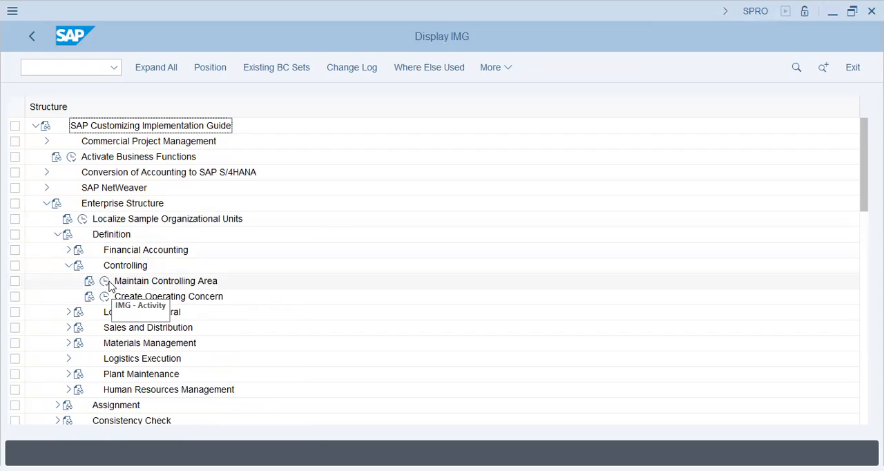
pyautogui.click(105, 282)
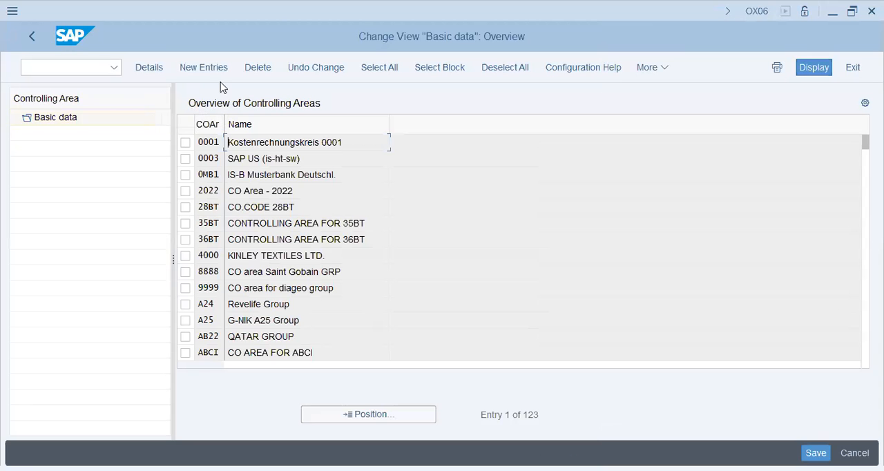
# Step: Retry a new controlling area entry derived from company code 27VA and request help on the resulting message
pyautogui.click(203, 67)
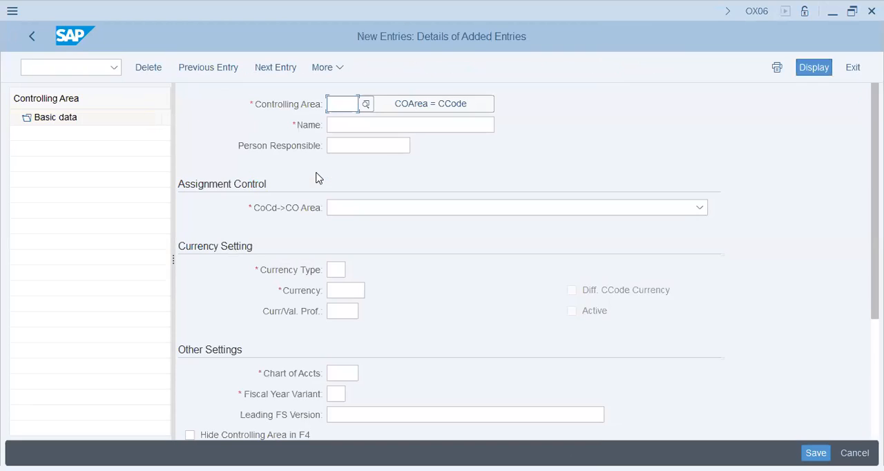
pyautogui.click(419, 109)
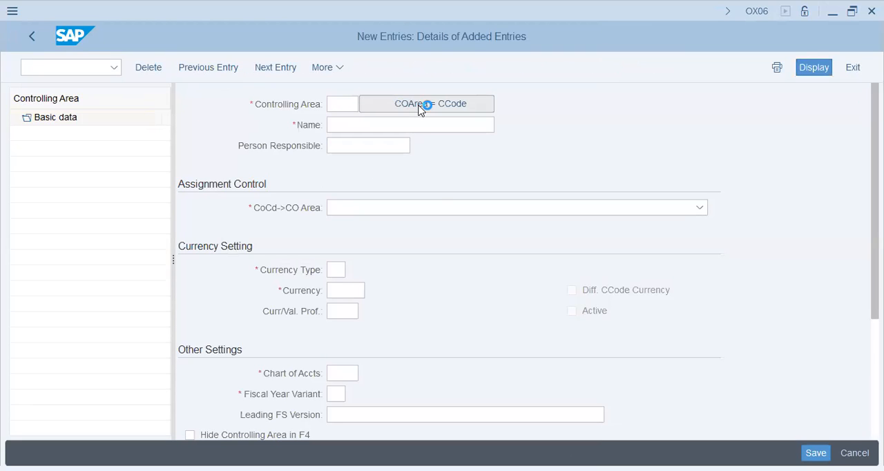
pyautogui.write('27va')
pyautogui.press('Return')
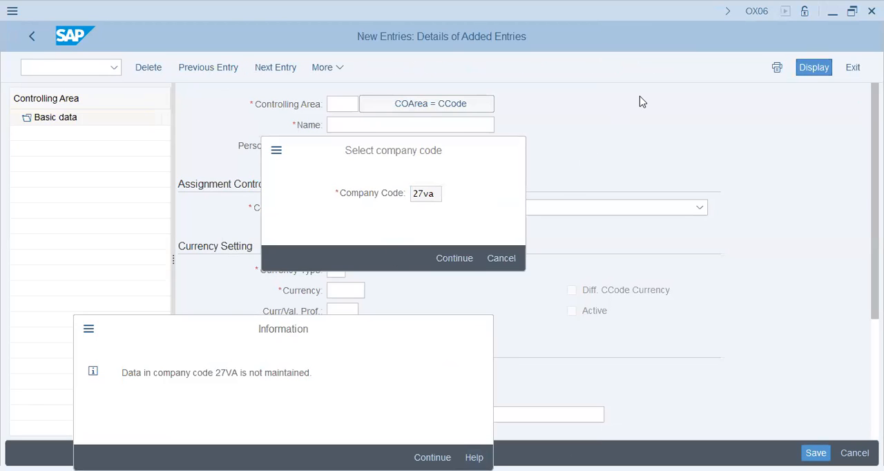
pyautogui.press('F1')
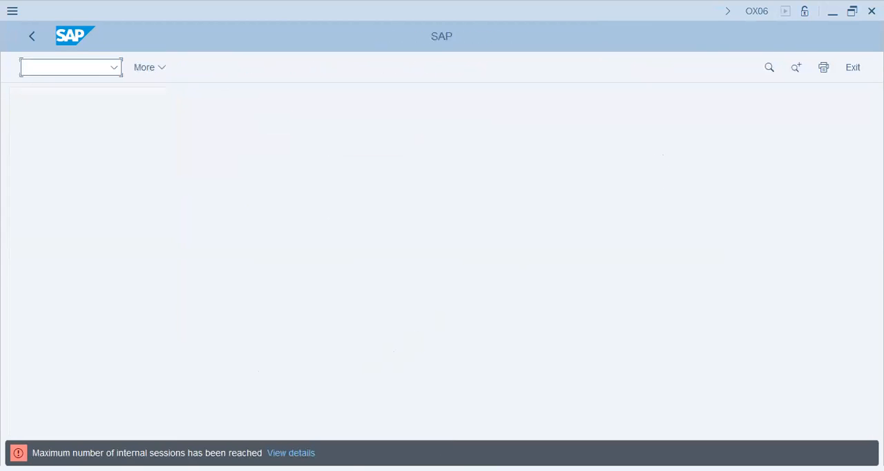
pyautogui.click(289, 450)
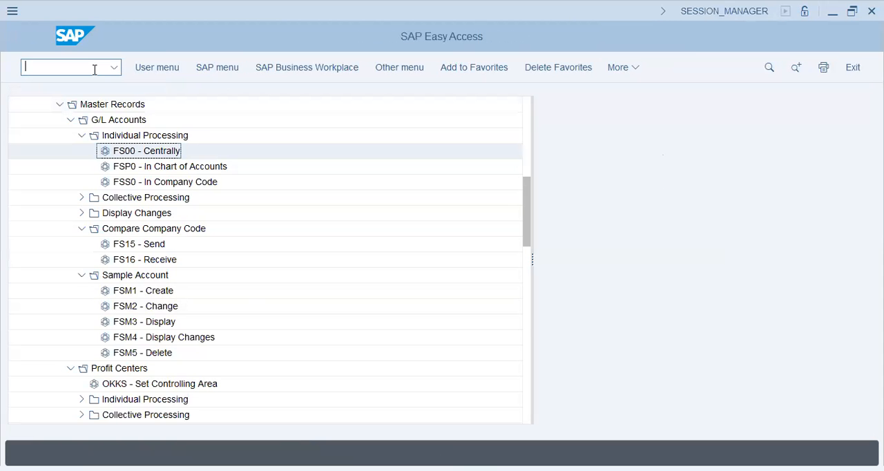
pyautogui.click(94, 69)
pyautogui.write('ox06')
pyautogui.press('Return')
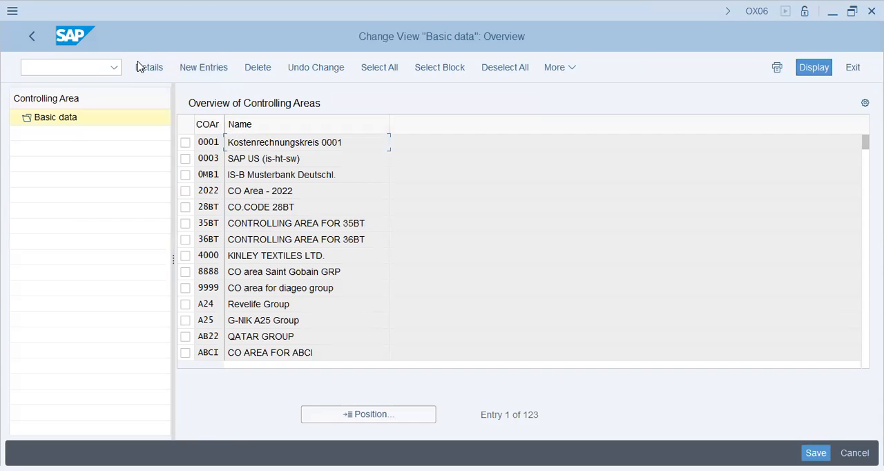
pyautogui.press('F3')
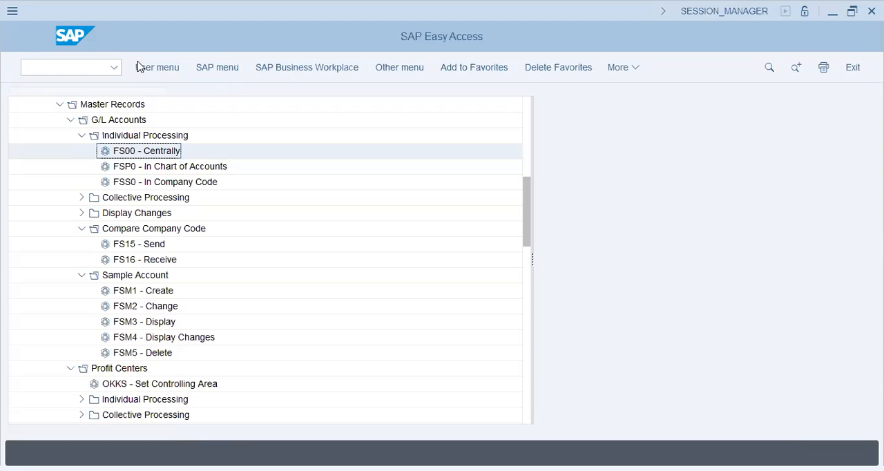
# Step: Open Enter Global Parameters in the SPRO IMG under Financial Accounting Global Settings, Global Parameters for Company Code
pyautogui.click(44, 69)
pyautogui.write('fsp0')
pyautogui.press('Return')
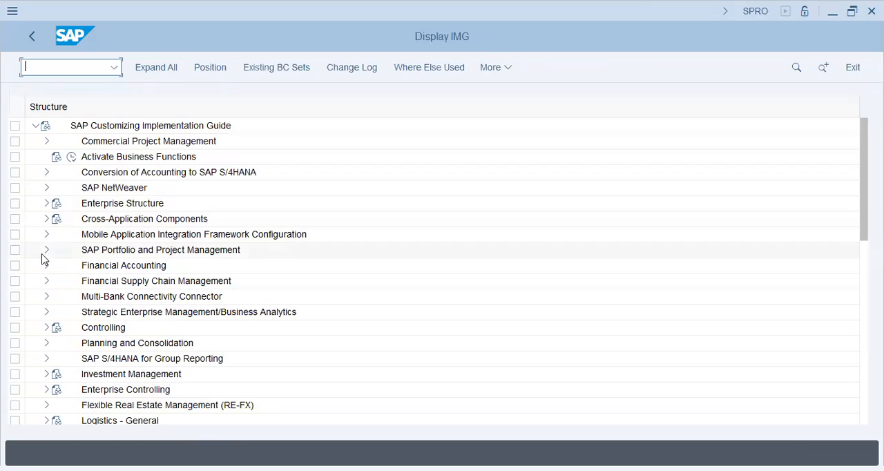
pyautogui.click(45, 266)
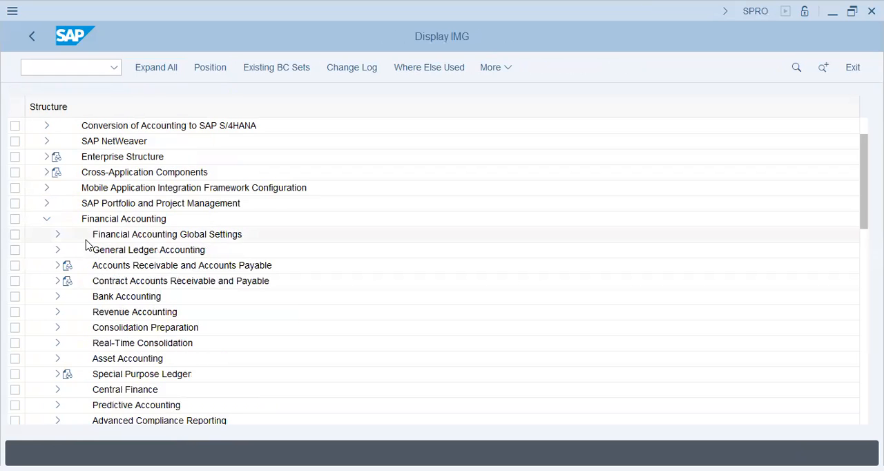
pyautogui.click(57, 234)
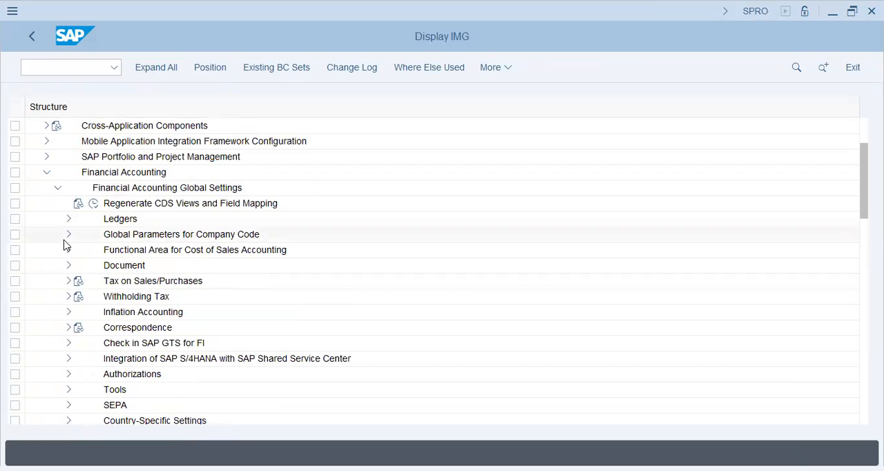
pyautogui.click(68, 235)
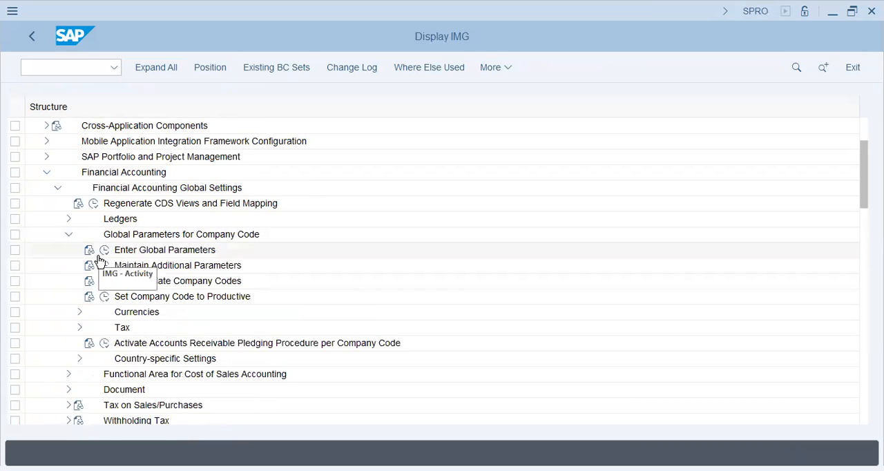
pyautogui.doubleClick(220, 250)
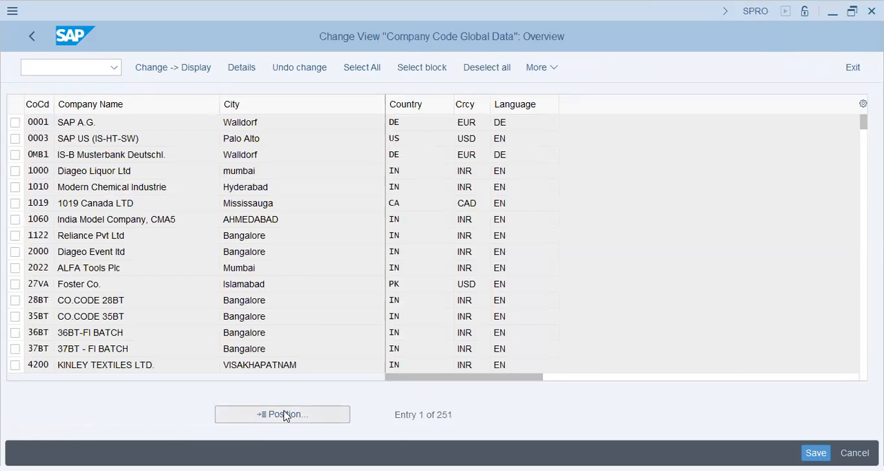
# Step: Position the company code list on 27VA and open its global data details
pyautogui.write('27va')
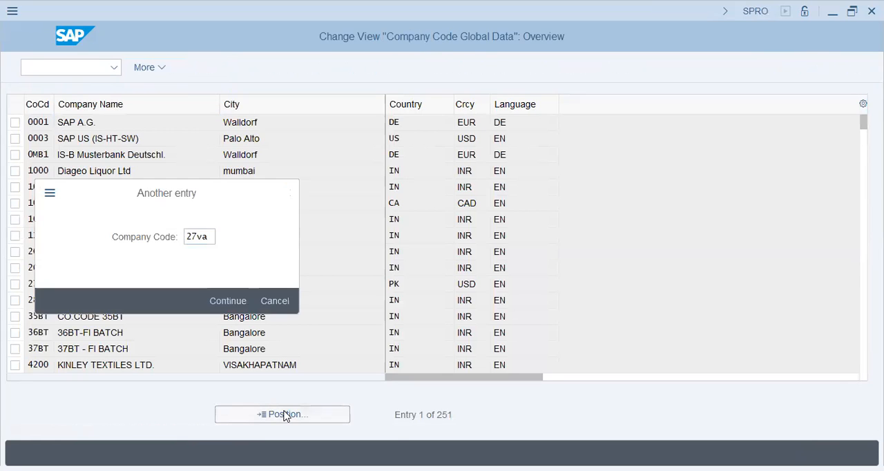
pyautogui.press('Return')
pyautogui.doubleClick(346, 120)
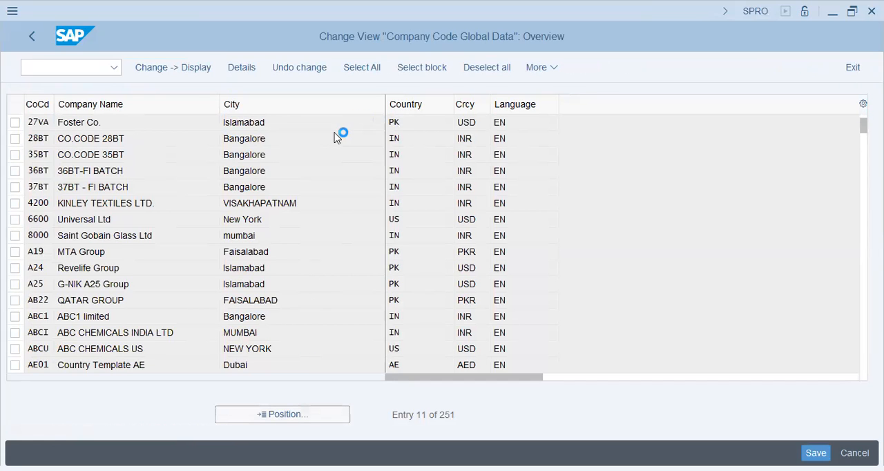
pyautogui.click(246, 188)
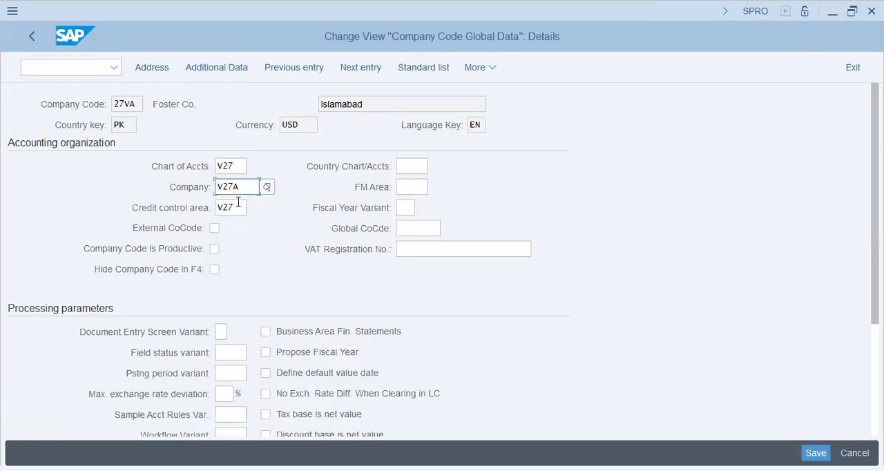
pyautogui.click(232, 210)
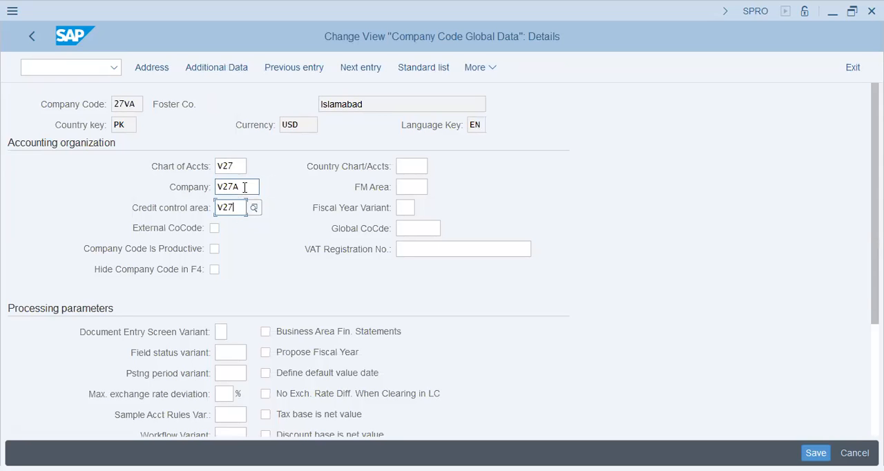
# Step: Set the fiscal year variant of company code 27VA to K4
pyautogui.scroll(-3, 252, 349)
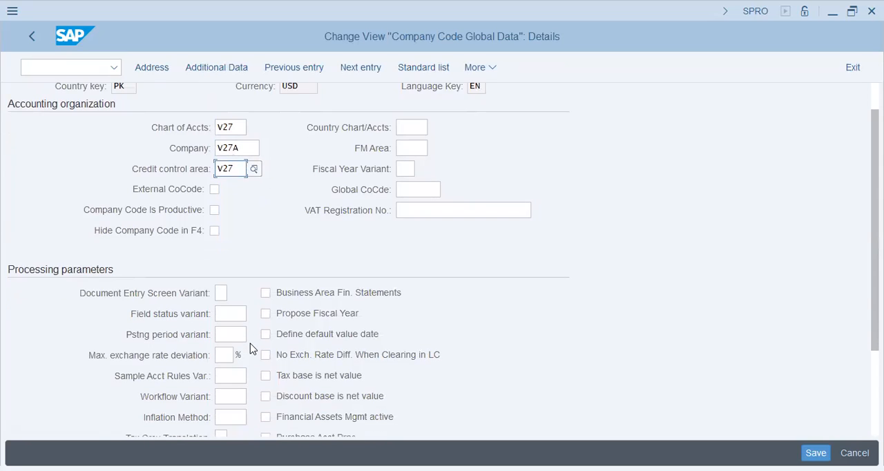
pyautogui.scroll(-2, 252, 349)
pyautogui.scroll(5, 252, 349)
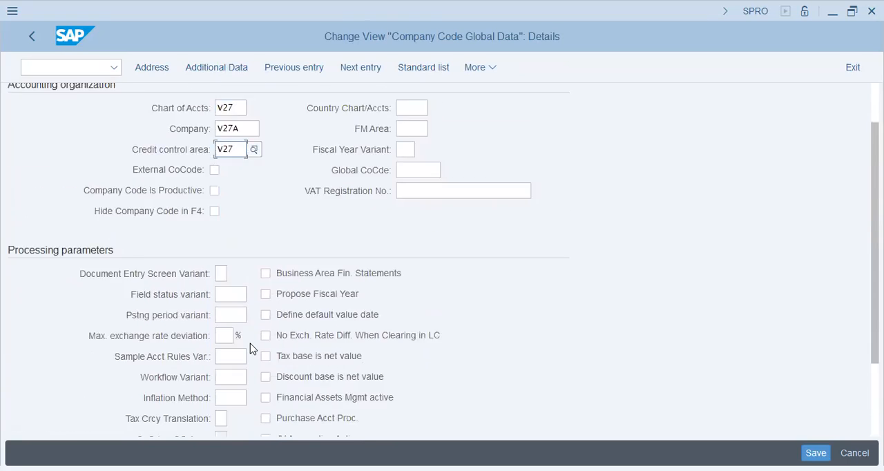
pyautogui.scroll(-1, 252, 349)
pyautogui.click(405, 168)
pyautogui.write('k4')
pyautogui.press('Return')
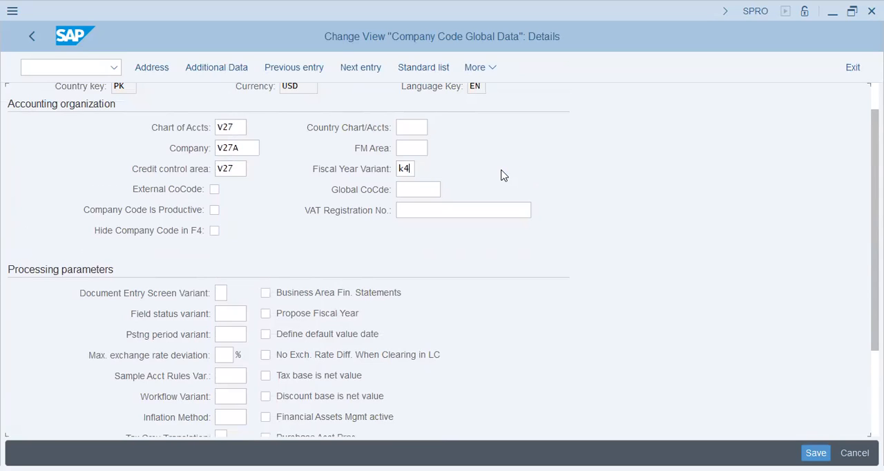
# Step: Set the posting period variant of company code 27VA to 0001
pyautogui.scroll(-1, 500, 174)
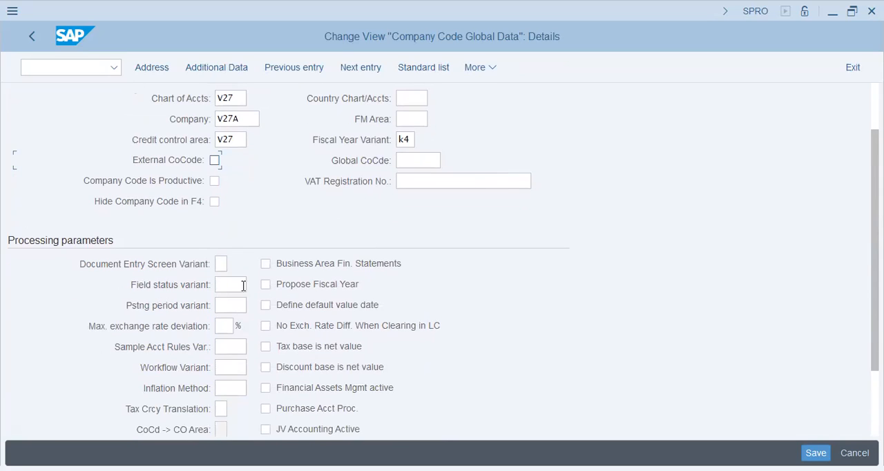
pyautogui.click(224, 305)
pyautogui.write('0001')
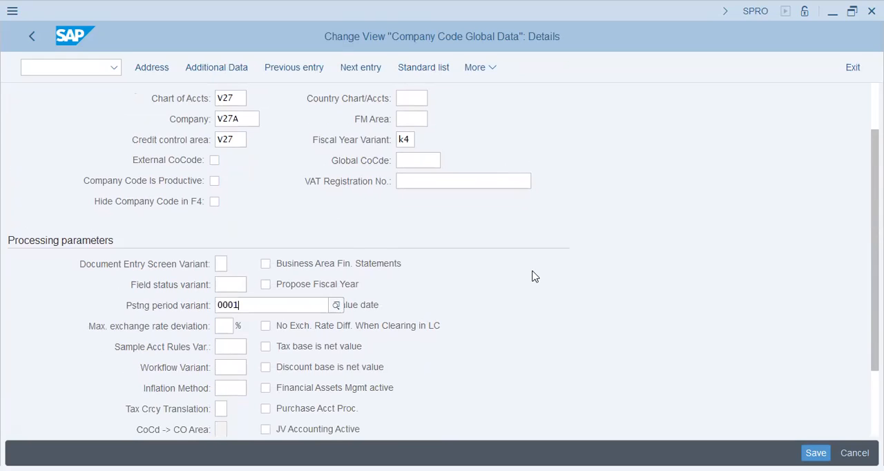
pyautogui.press('Tab')
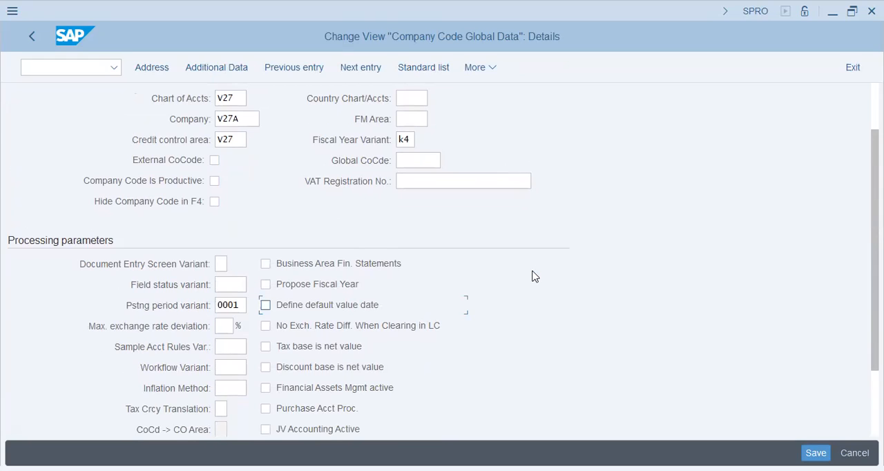
# Step: Set the field status variant of company code 27VA to 0001
pyautogui.hotkey('shift', 'Tab')
pyautogui.hotkey('shift', 'Tab')
pyautogui.hotkey('shift', 'Tab')
pyautogui.write('0001')
pyautogui.press('Tab')
pyautogui.scroll(-1, 338, 326)
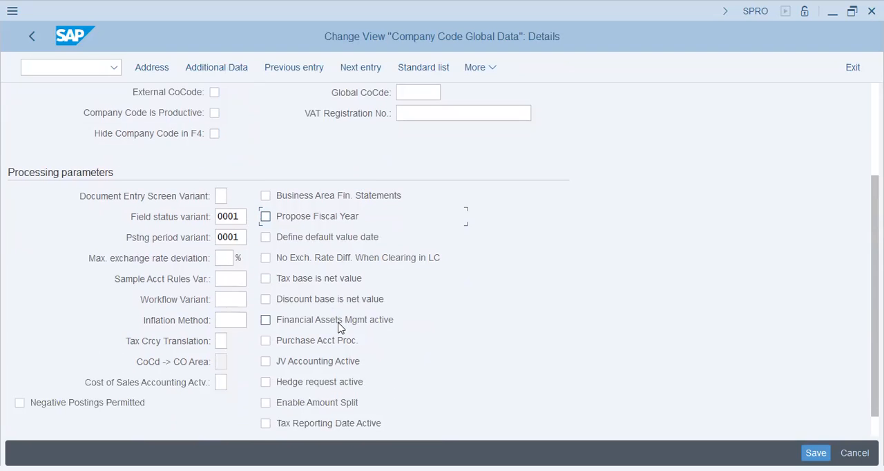
# Step: Activate Propose Fiscal Year, Negative Postings Permitted, Manage Postg Period and Enable Amount Split for company code 27VA
pyautogui.scroll(-1, 338, 328)
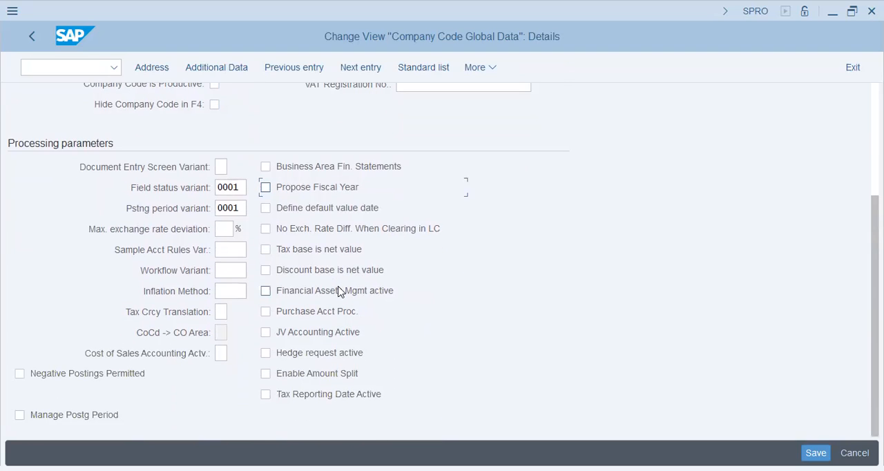
pyautogui.click(301, 185)
pyautogui.click(59, 374)
pyautogui.click(55, 415)
pyautogui.click(307, 380)
# Step: Save the global data of 27VA to customizing request SA2K900465 and return to the IMG
pyautogui.click(816, 453)
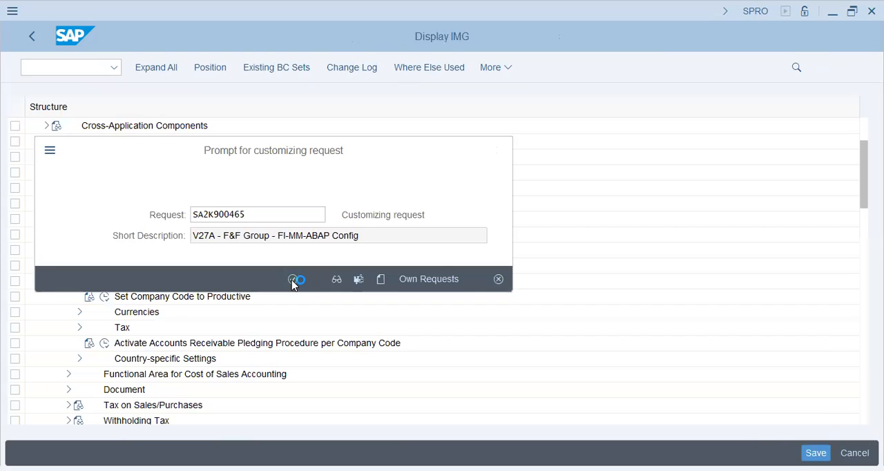
pyautogui.click(292, 280)
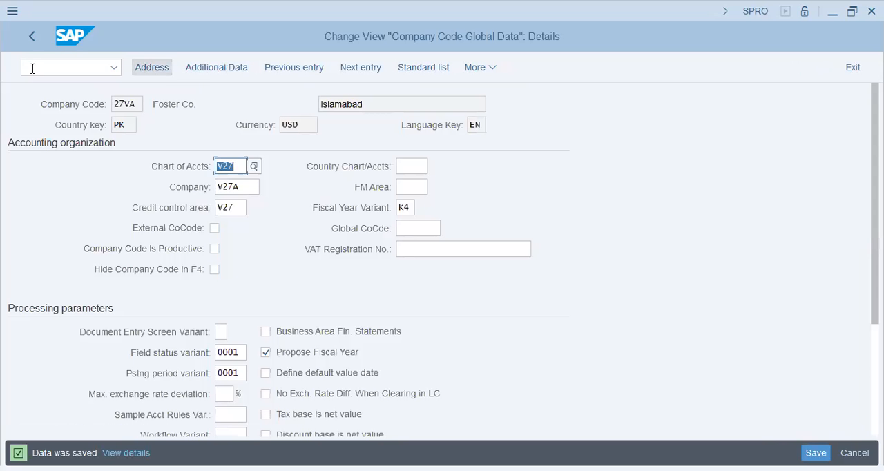
pyautogui.click(32, 38)
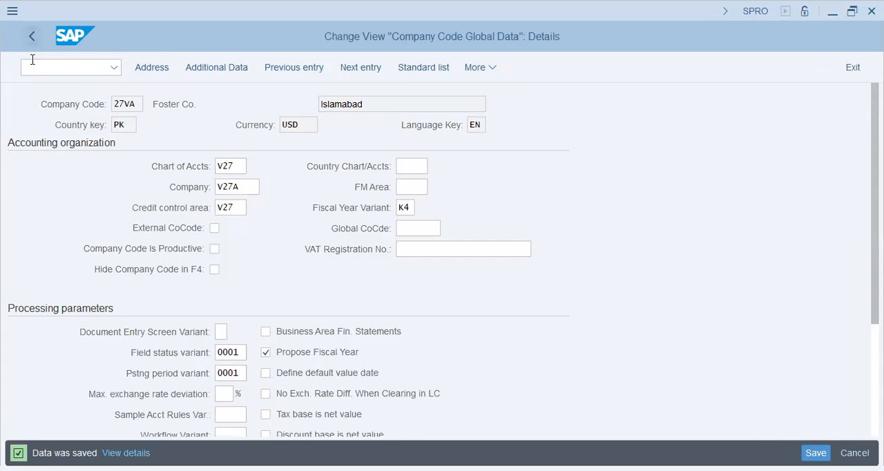
pyautogui.click(32, 37)
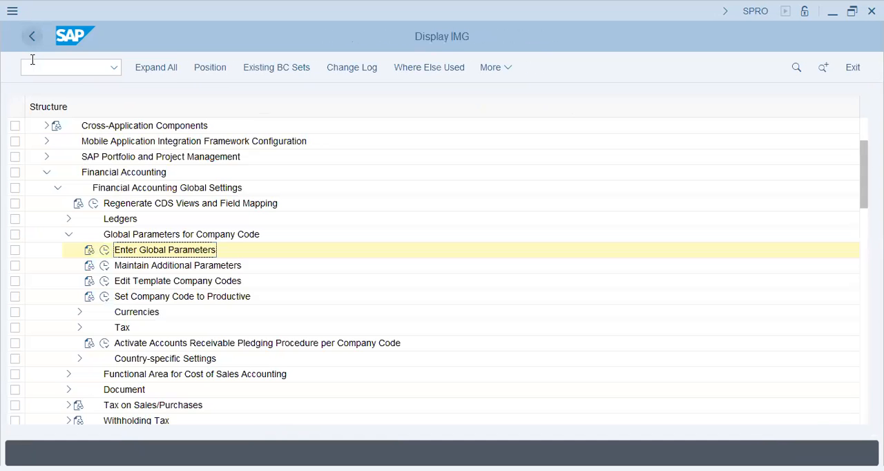
# Step: Look up the additional data of company code 27VA in Maintain Additional Parameters and return to the IMG
pyautogui.click(104, 266)
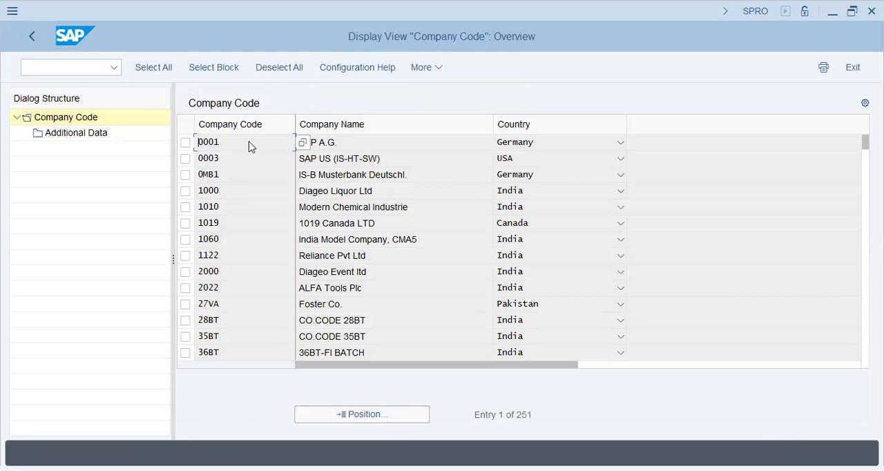
pyautogui.click(363, 413)
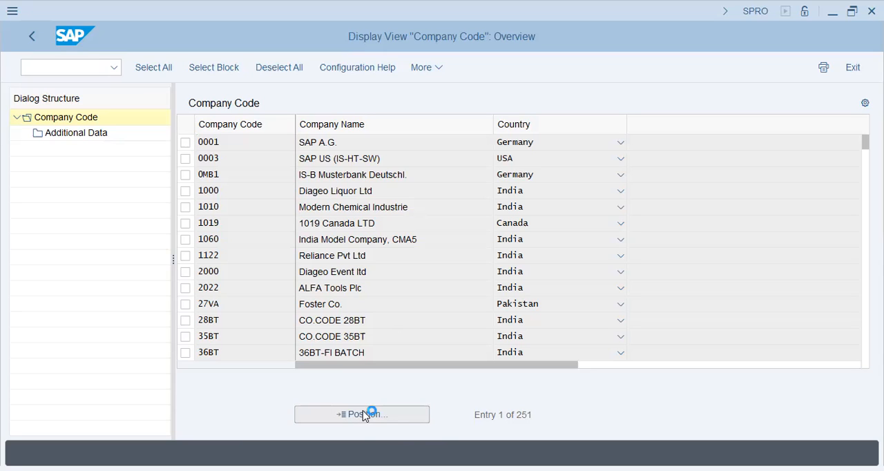
pyautogui.write('27va')
pyautogui.press('Return')
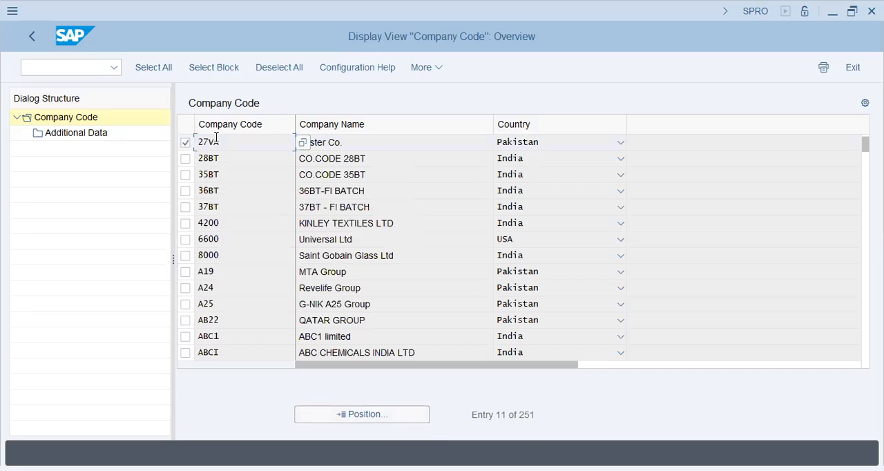
pyautogui.click(77, 133)
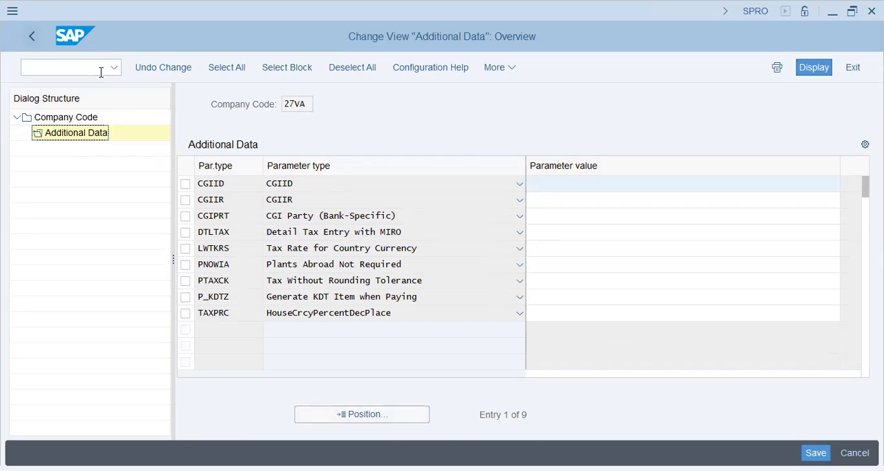
pyautogui.press('F3')
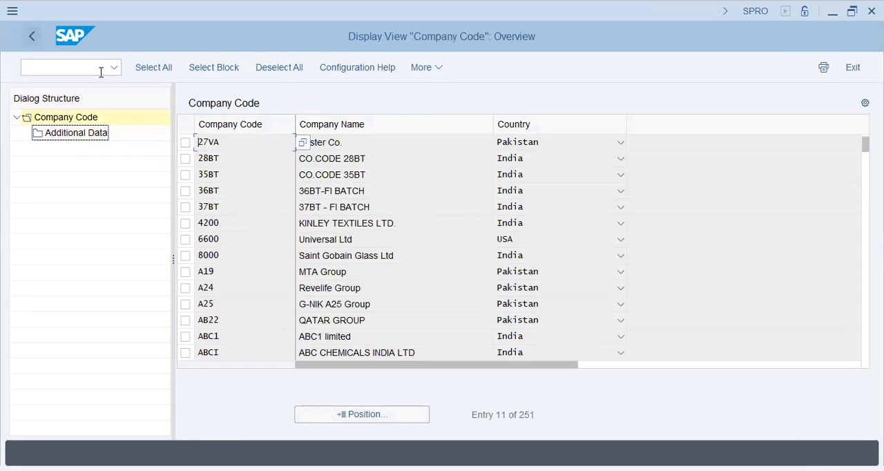
pyautogui.press('F3')
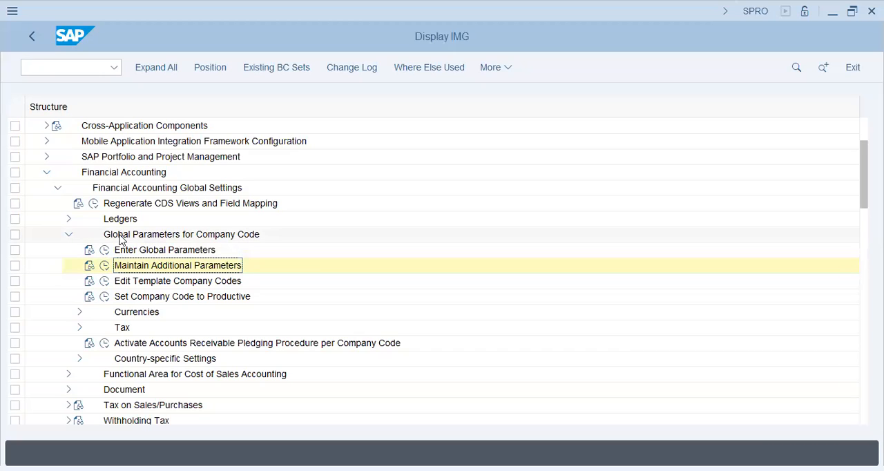
# Step: Open Define Settings for Ledgers and Currency Types in the IMG under Financial Accounting Global Settings, Ledgers, Ledger
pyautogui.click(68, 236)
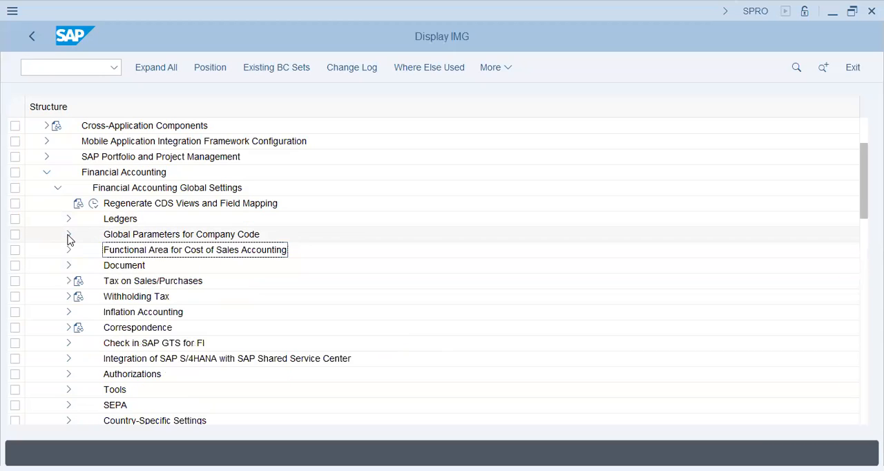
pyautogui.click(68, 219)
pyautogui.doubleClick(123, 250)
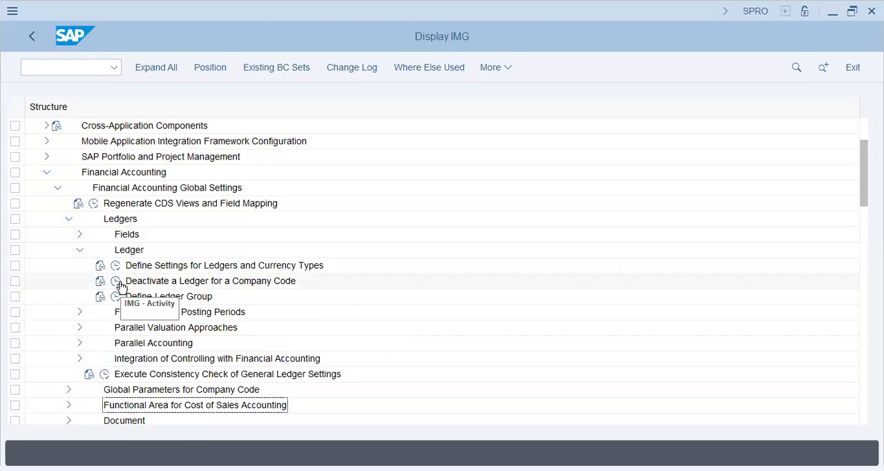
pyautogui.click(116, 266)
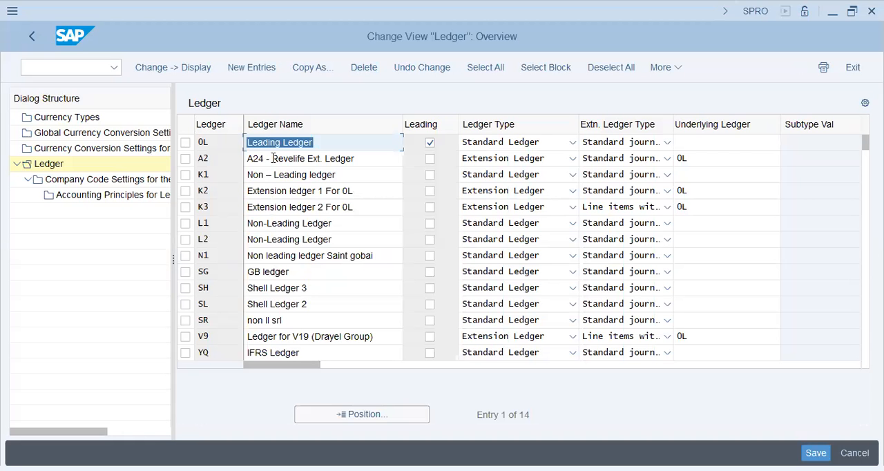
# Step: Open the company code settings of leading ledger 0L and acknowledge the consistency check messages
pyautogui.click(192, 141)
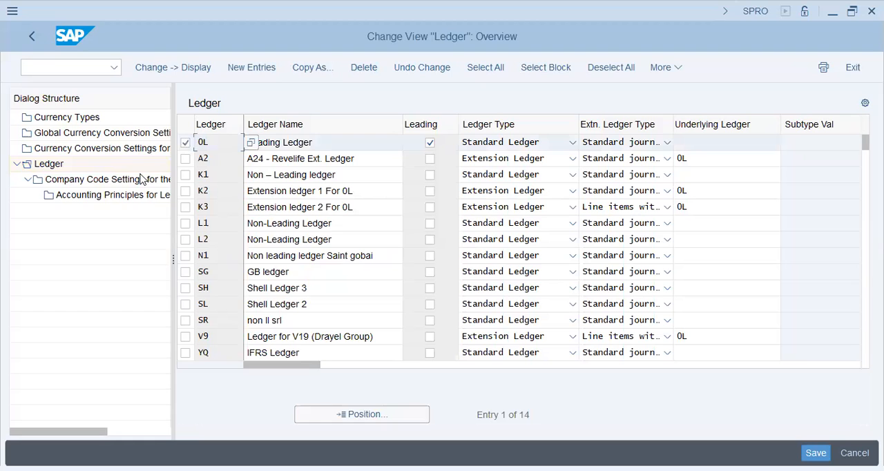
pyautogui.click(141, 179)
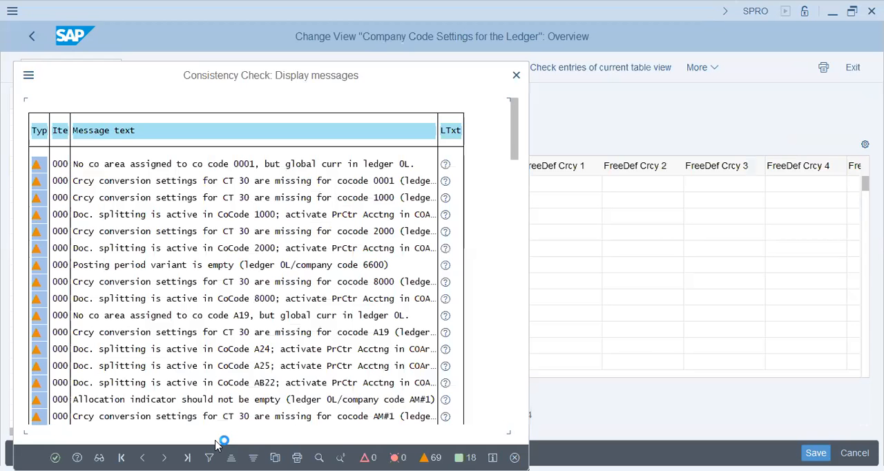
pyautogui.press('Return')
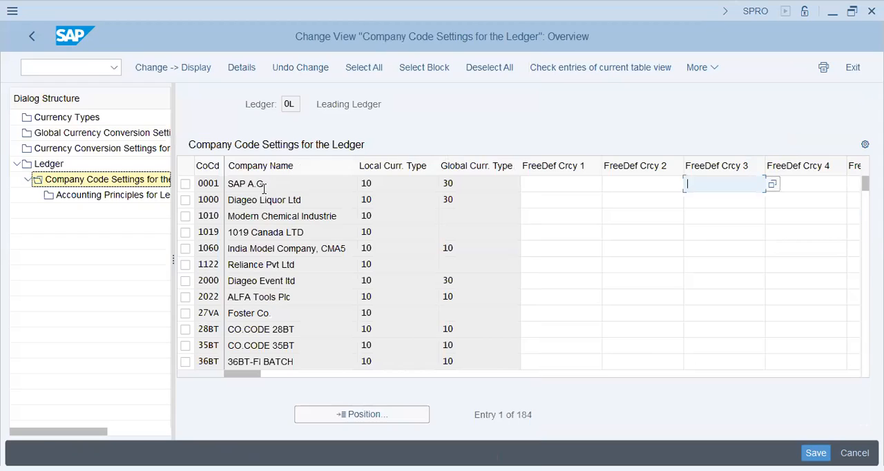
pyautogui.click(344, 111)
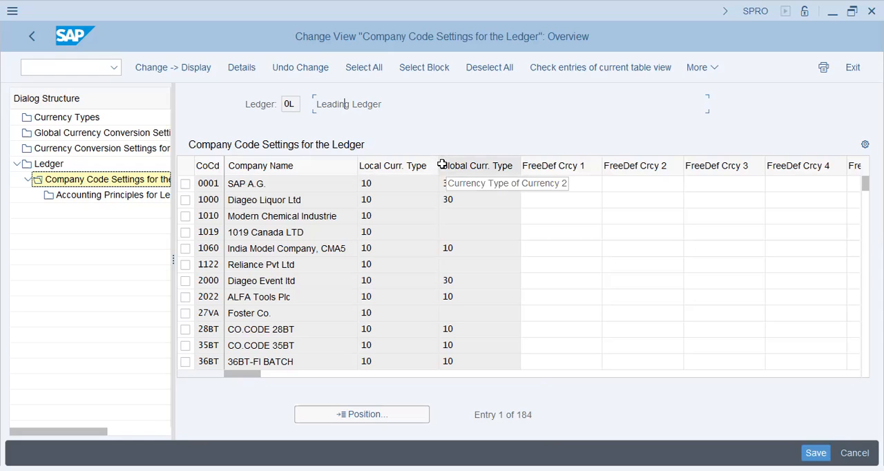
# Step: Position the company code settings of ledger 0L on 27VA and open its details
pyautogui.click(332, 420)
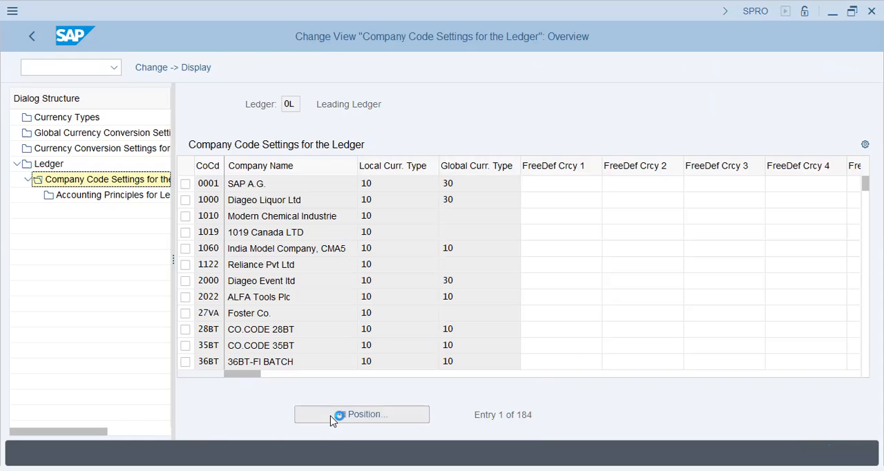
pyautogui.write('27va')
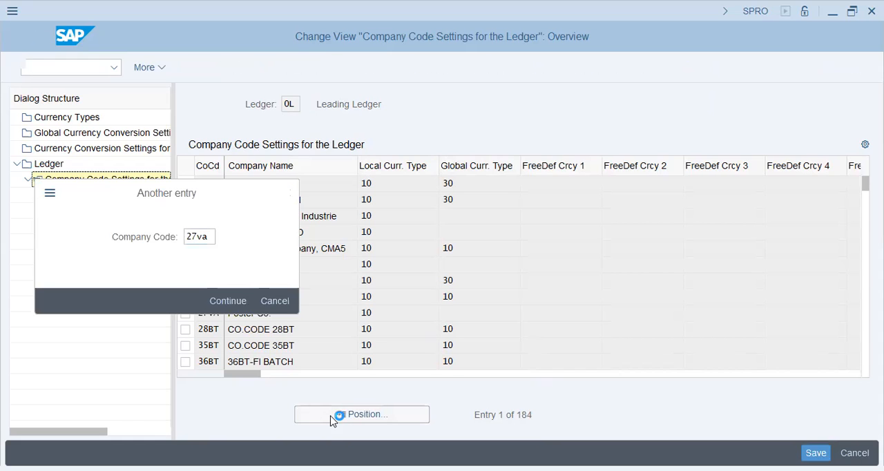
pyautogui.press('Return')
pyautogui.click(185, 184)
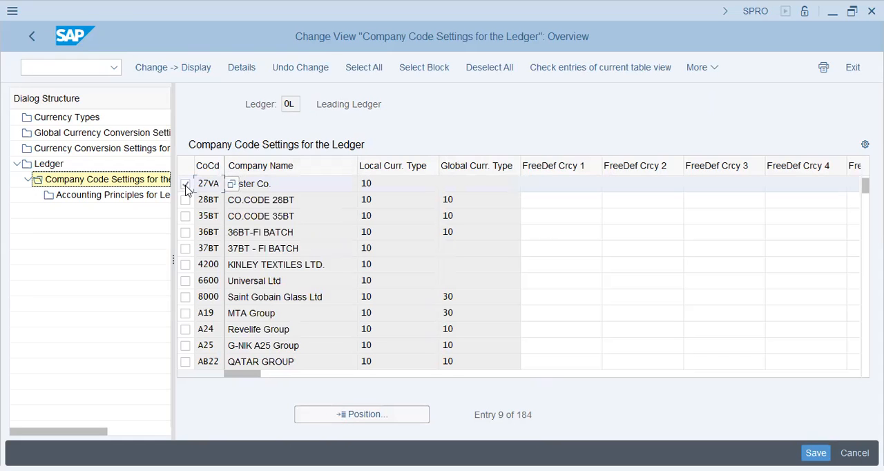
pyautogui.doubleClick(434, 221)
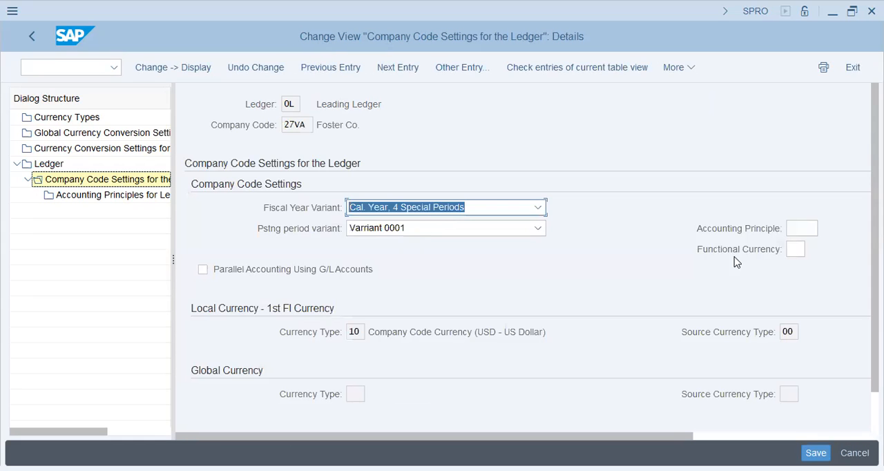
# Step: Set accounting principle 60 and functional currency 10 for 27VA in ledger 0L, and activate Parallel Accounting Using G/L Accounts
pyautogui.click(815, 229)
pyautogui.click(832, 228)
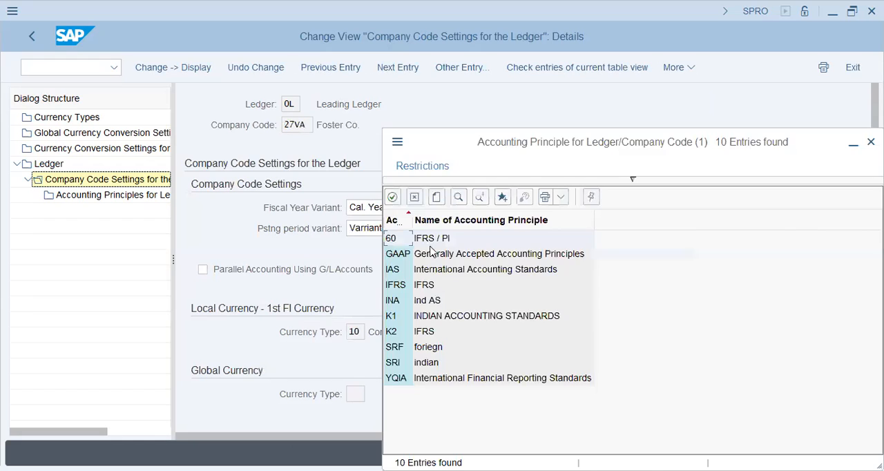
pyautogui.doubleClick(436, 239)
pyautogui.click(796, 249)
pyautogui.write('1')
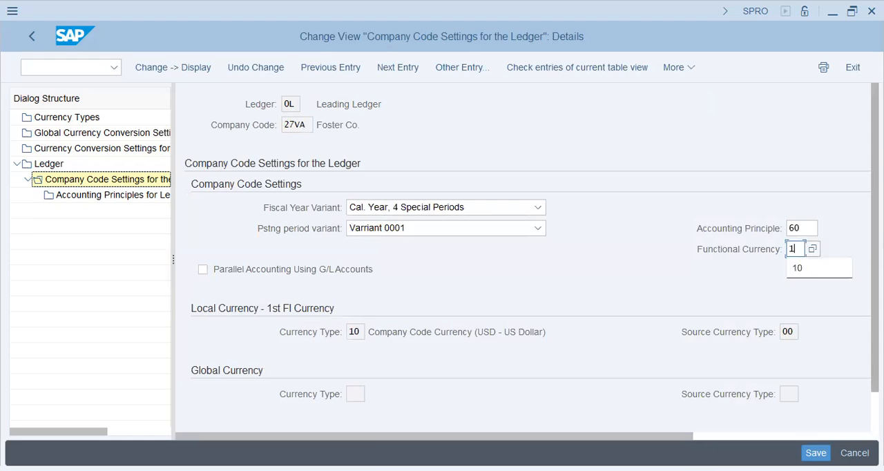
pyautogui.write('0')
pyautogui.press('Tab')
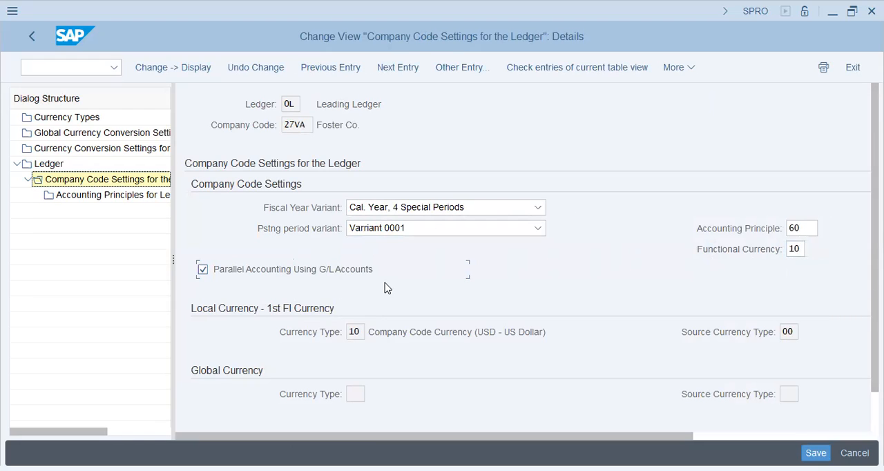
# Step: Save the 27VA ledger settings, acknowledging the consistency check messages, and return to the IMG
pyautogui.hotkey('ctrl', 's')
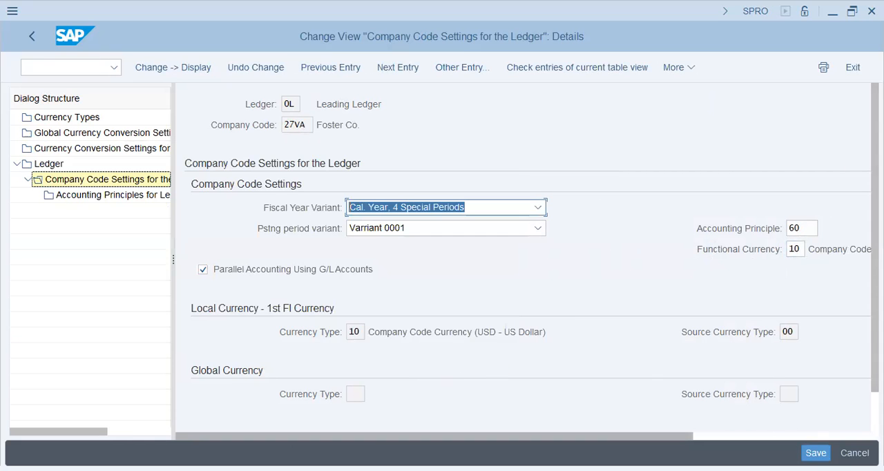
pyautogui.doubleClick(156, 184)
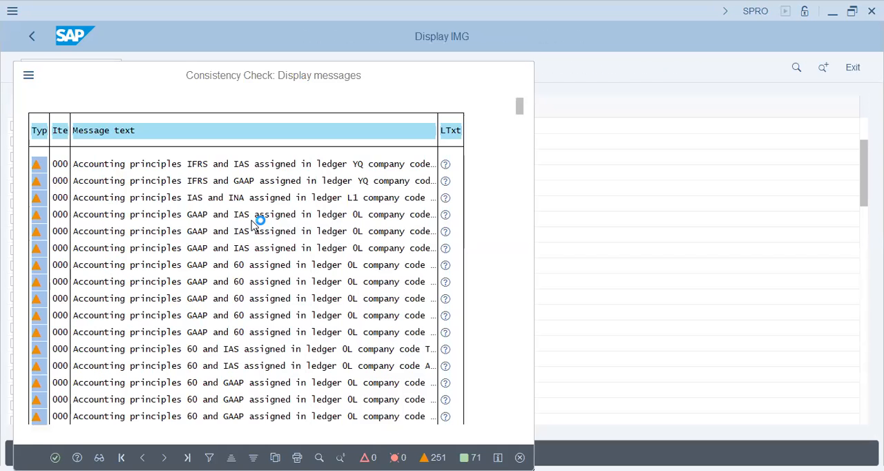
pyautogui.press('Return')
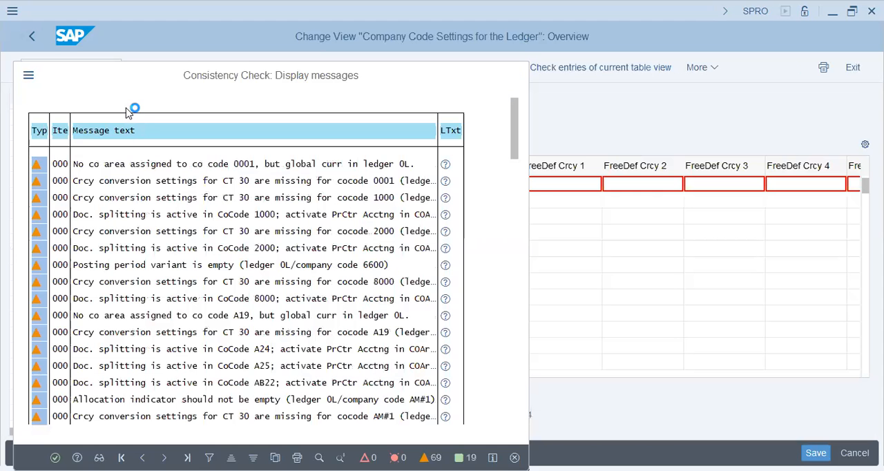
pyautogui.press('Return')
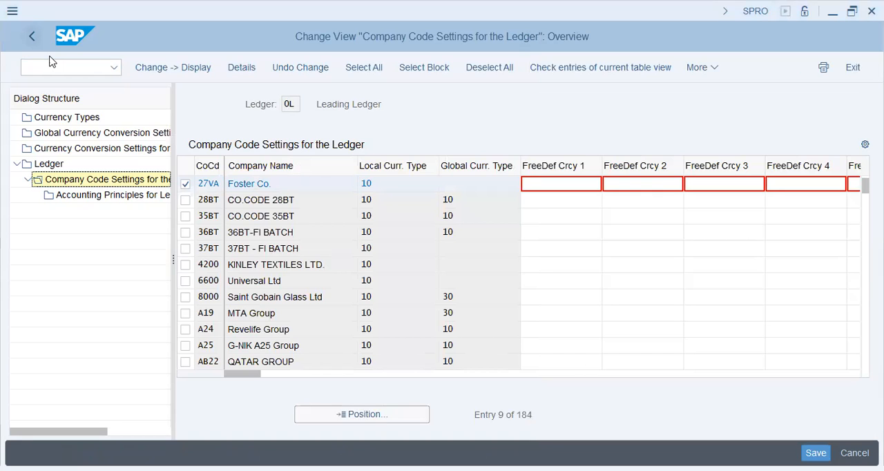
pyautogui.press('F3')
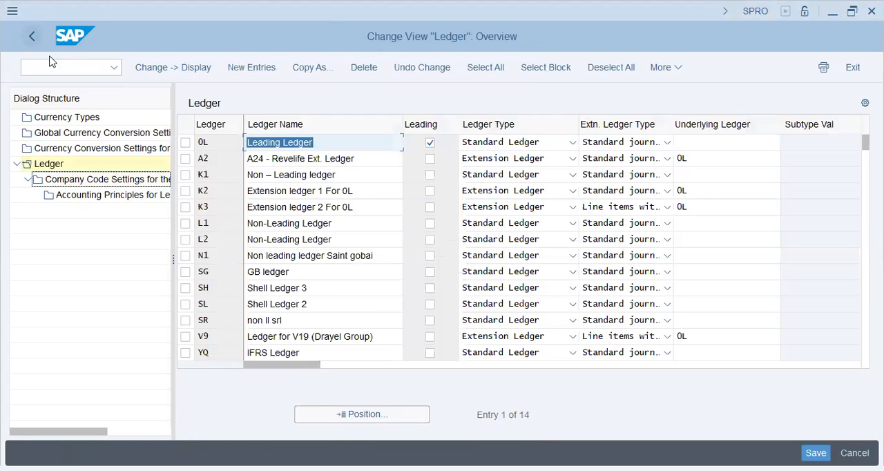
pyautogui.press('F3')
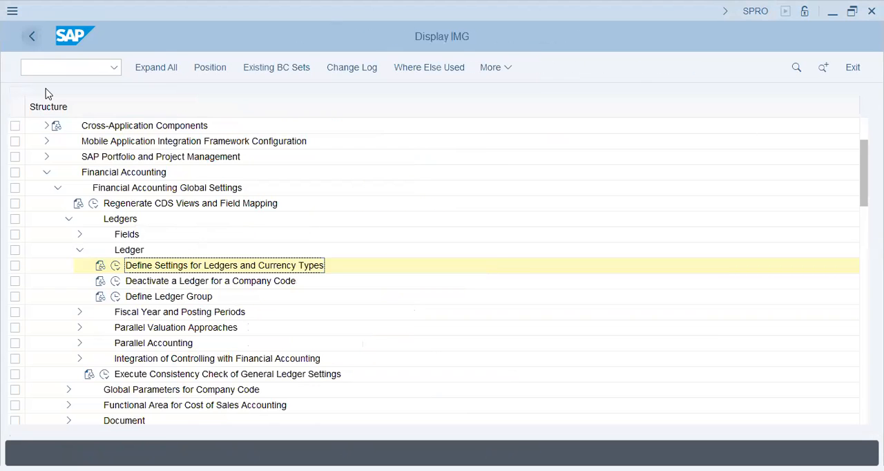
# Step: Open the overview of controlling areas from Definition under Enterprise Structure in the IMG
pyautogui.click(58, 189)
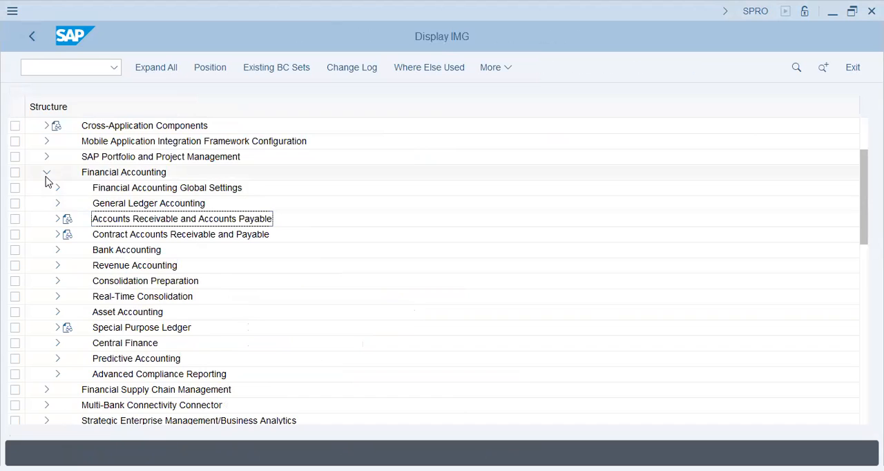
pyautogui.click(46, 172)
pyautogui.click(46, 157)
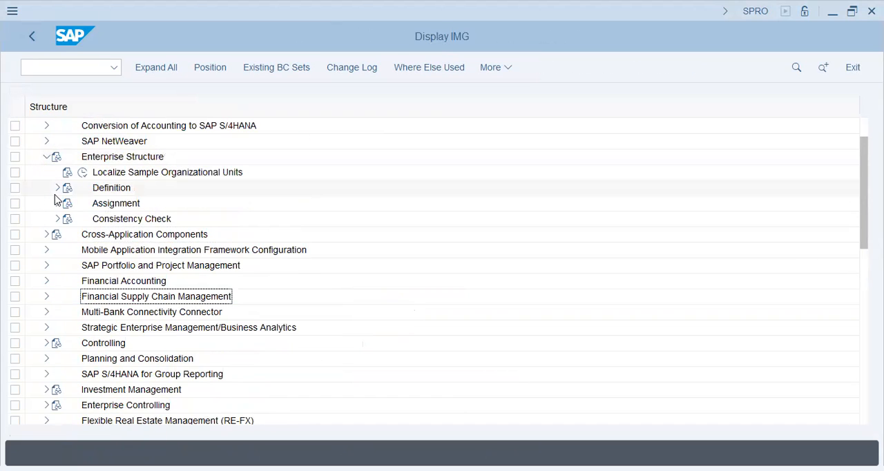
pyautogui.click(58, 187)
pyautogui.click(68, 218)
pyautogui.click(105, 234)
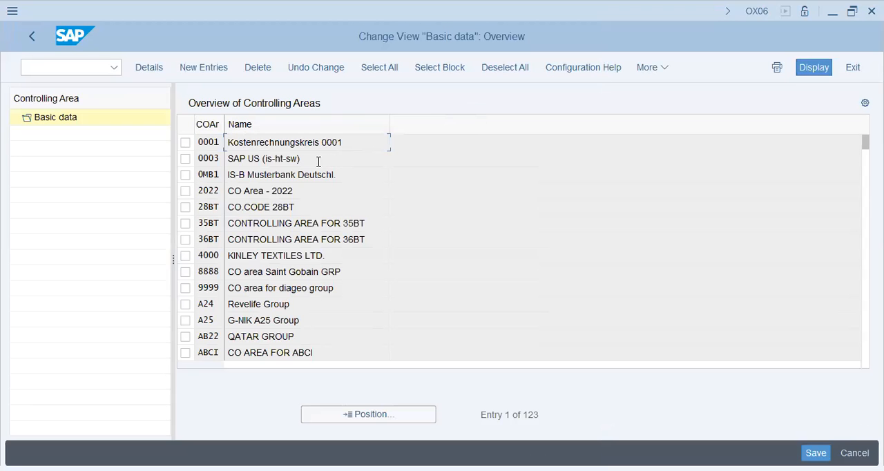
# Step: Look for 27VA in the controlling area list, and start a new controlling area entry based on company code 27VA
pyautogui.click(380, 420)
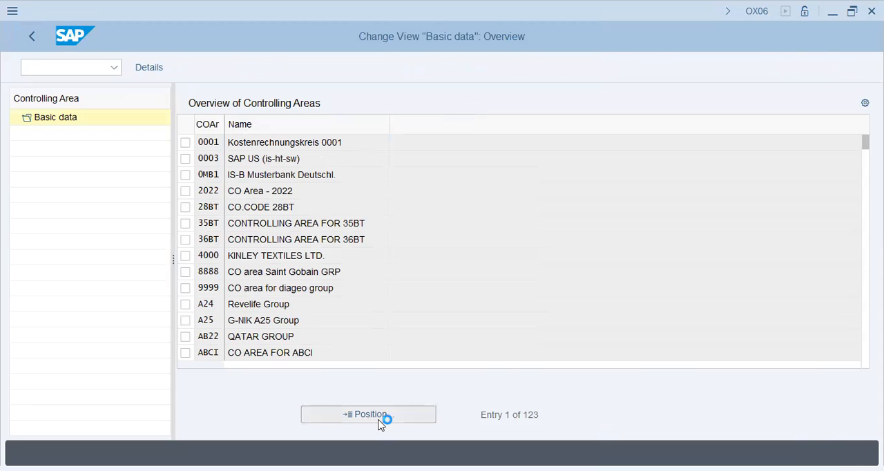
pyautogui.write('27va')
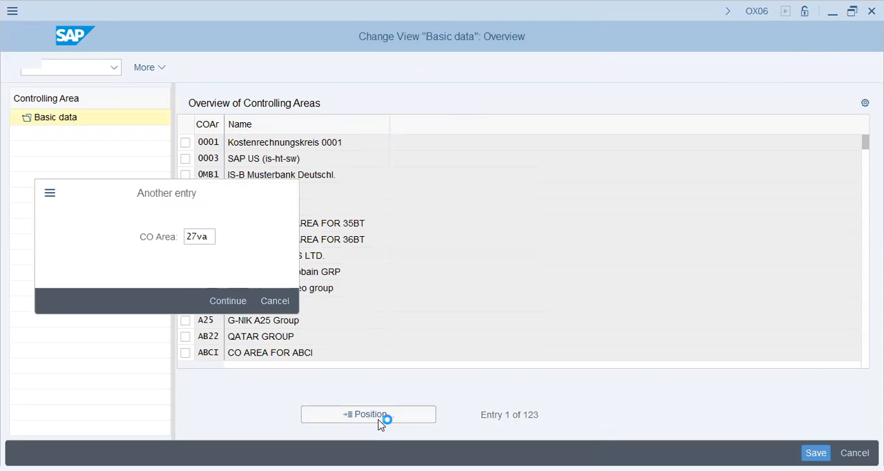
pyautogui.press('Return')
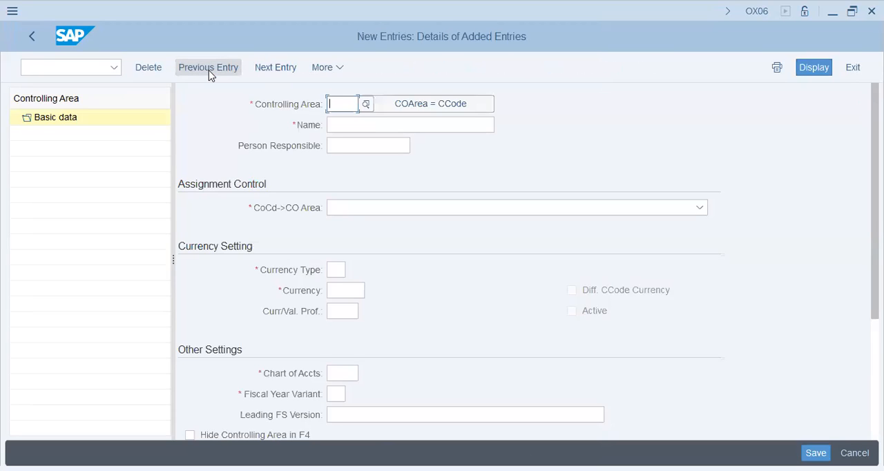
pyautogui.click(467, 113)
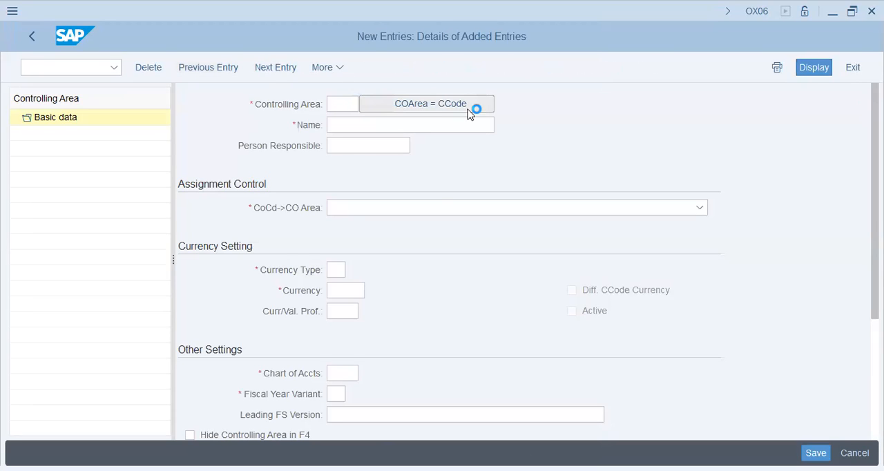
pyautogui.write('va')
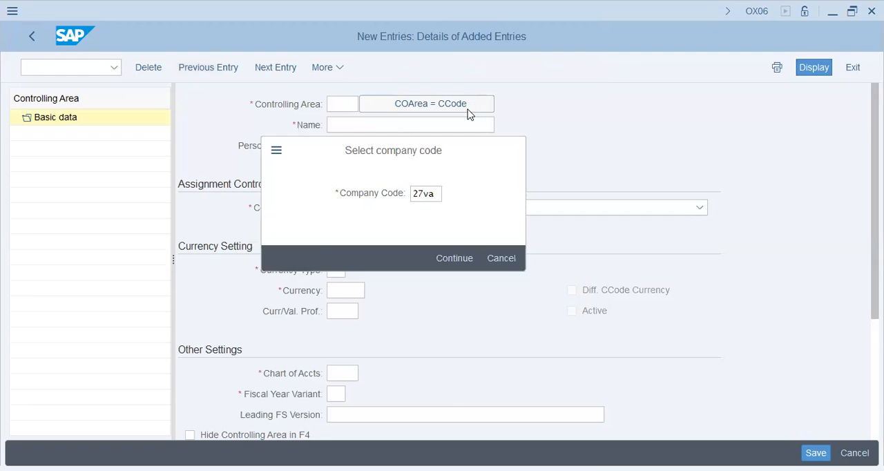
pyautogui.press('Return')
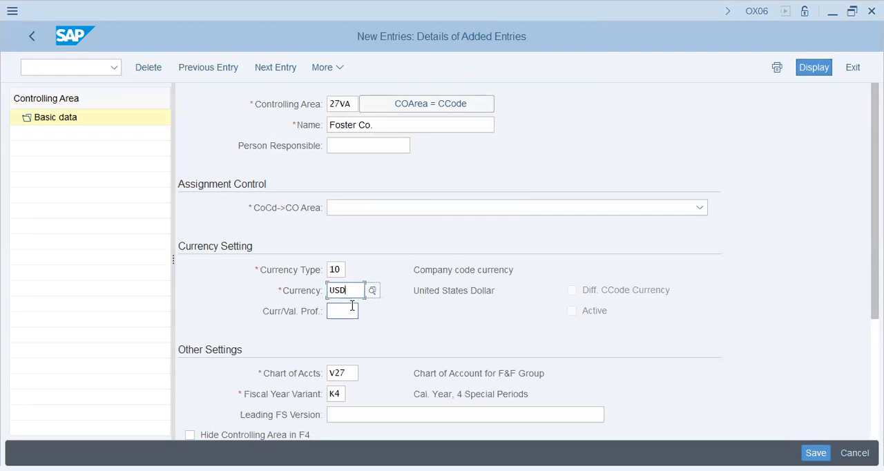
# Step: Assign the controlling area as "Controlling area same as company code" and save it to the F&F Group customizing request, acknowledging the messages
pyautogui.click(356, 369)
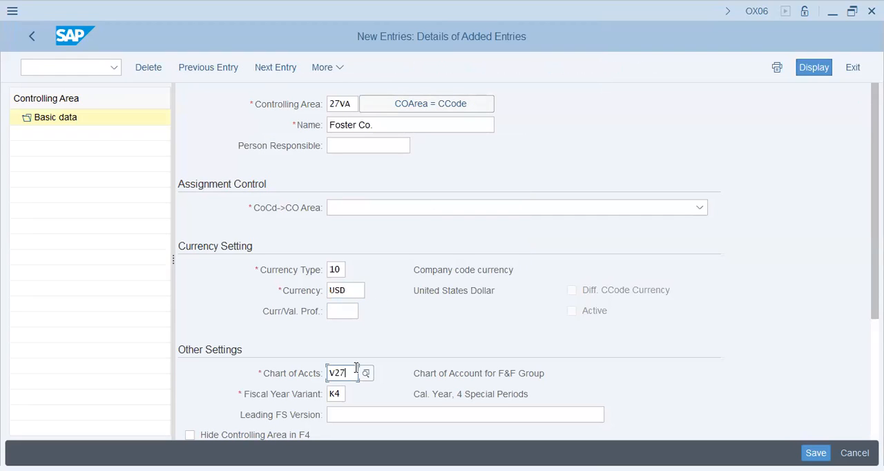
pyautogui.click(337, 395)
pyautogui.scroll(-3, 387, 380)
pyautogui.scroll(-1, 388, 381)
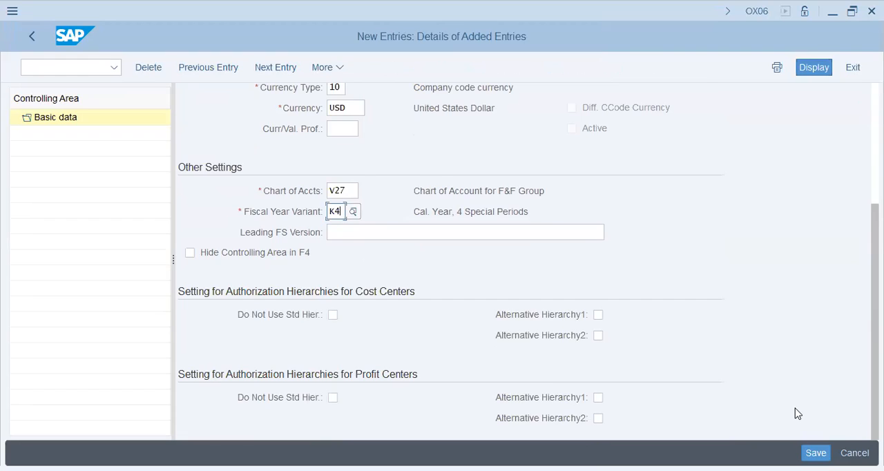
pyautogui.press('Return')
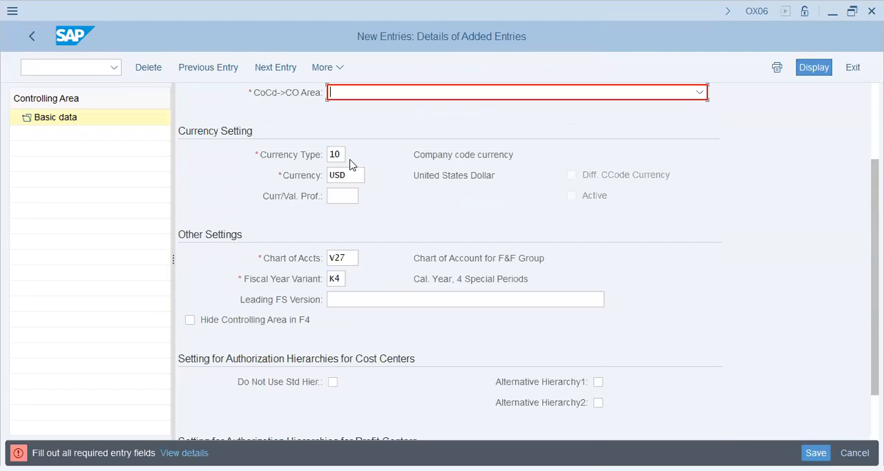
pyautogui.click(395, 97)
pyautogui.click(394, 112)
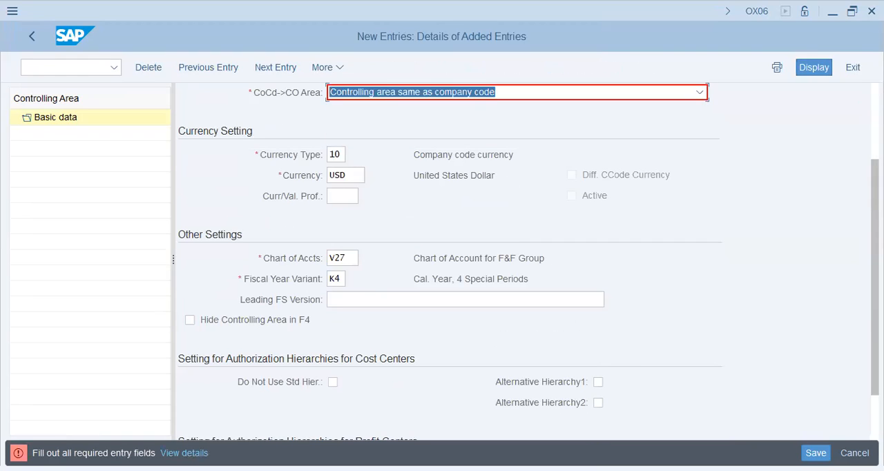
pyautogui.hotkey('ctrl', 's')
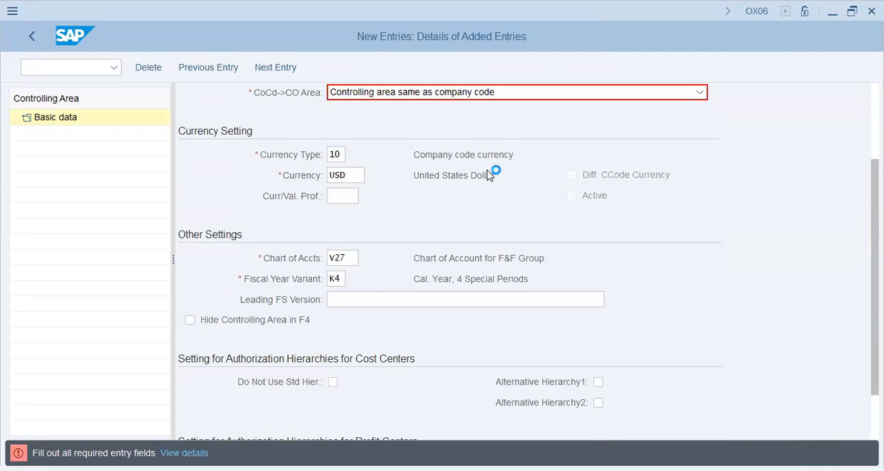
pyautogui.click(292, 300)
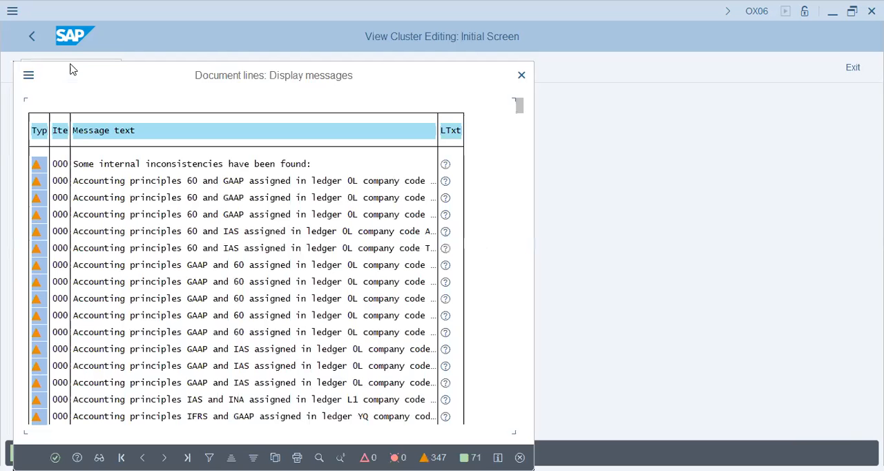
pyautogui.press('Return')
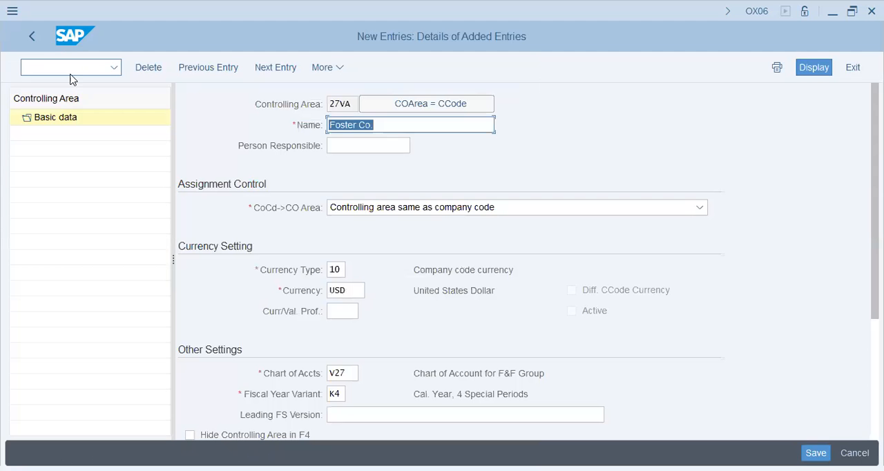
# Step: Go to transaction OKKP, position the controlling area list on 27VA and open its basic data details
pyautogui.click(70, 79)
pyautogui.write('/nokkp')
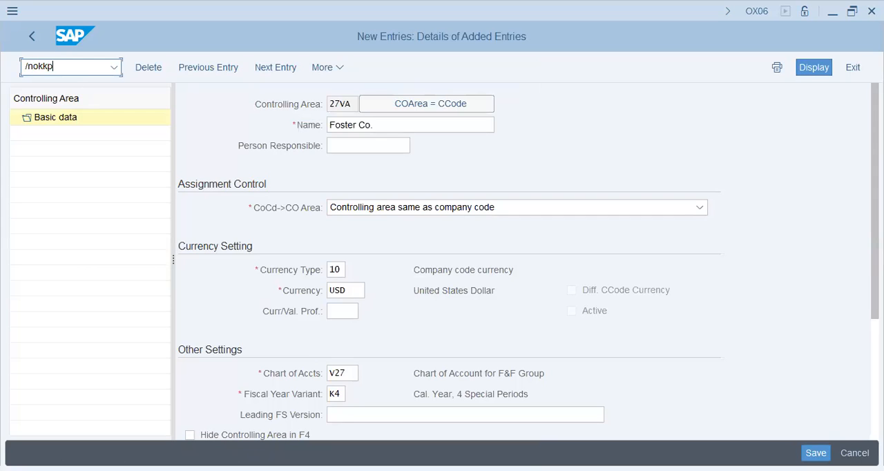
pyautogui.press('Return')
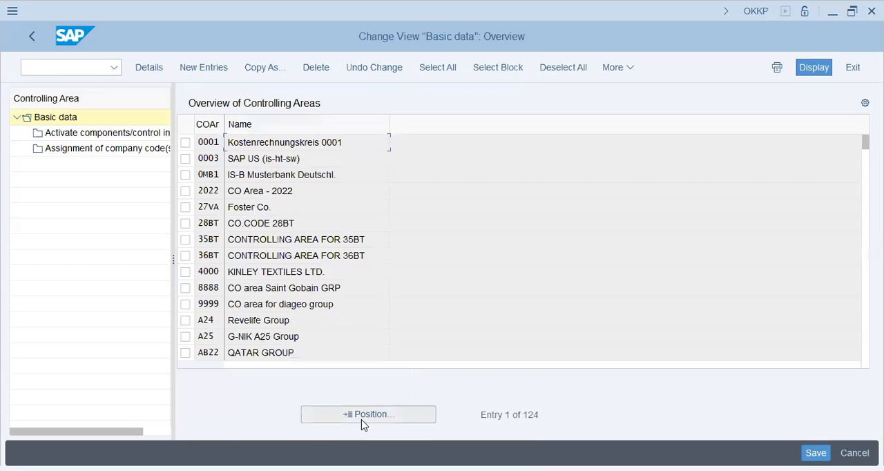
pyautogui.click(367, 412)
pyautogui.write('27va')
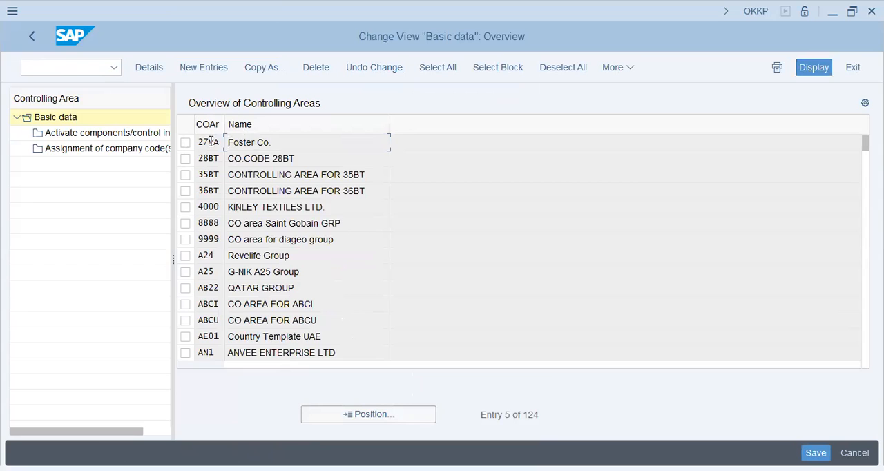
pyautogui.click(185, 142)
pyautogui.scroll(-3, 265, 319)
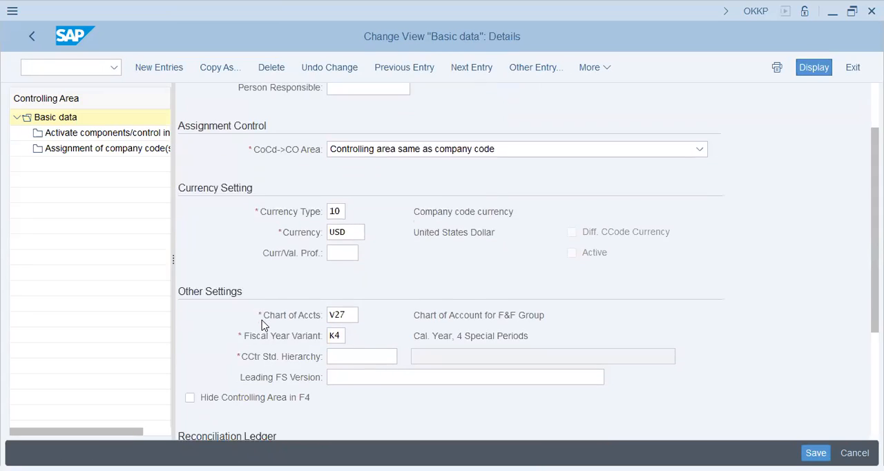
# Step: Set the cost center standard hierarchy to V27 and the leading FS version to INT for controlling area 27VA
pyautogui.click(376, 326)
pyautogui.write('v27')
pyautogui.press('Tab')
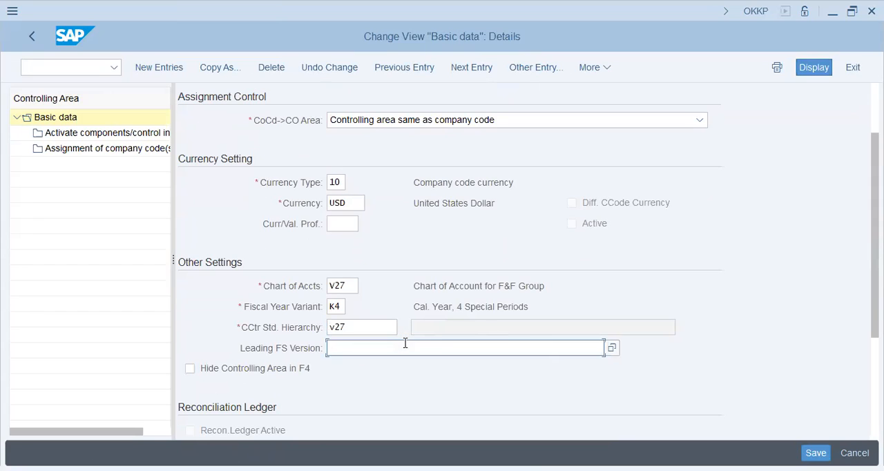
pyautogui.write('int')
pyautogui.scroll(-4, 774, 218)
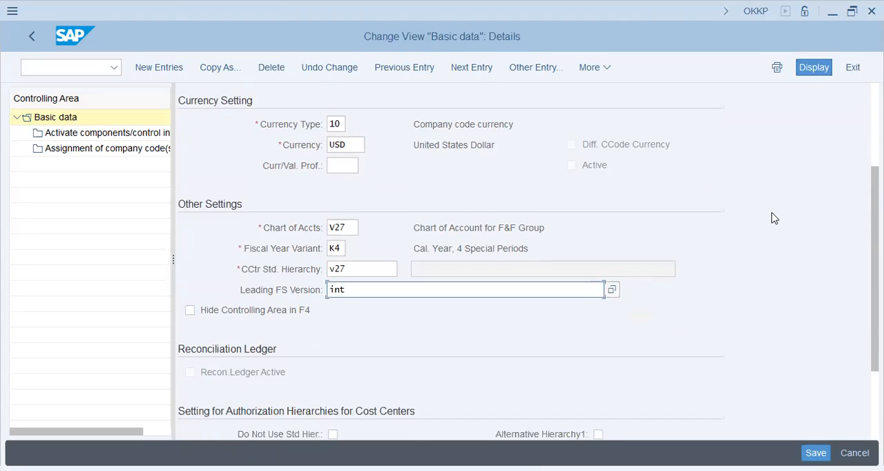
pyautogui.scroll(-2, 774, 218)
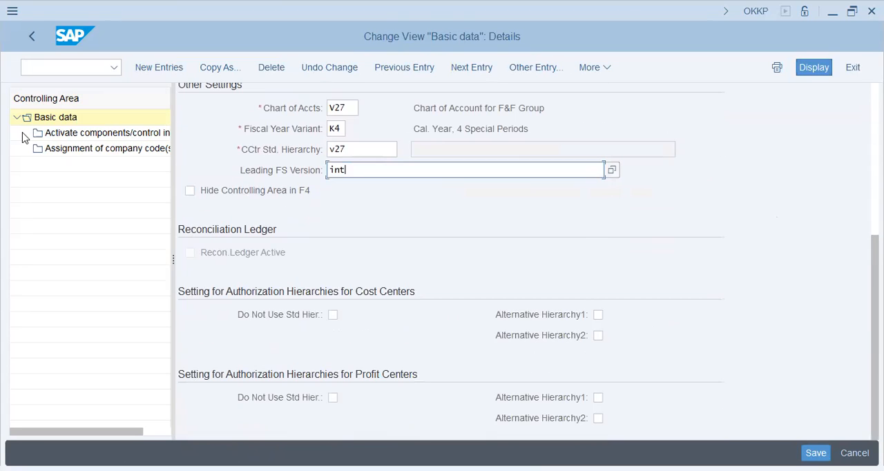
# Step: Save the basic data of controlling area 27VA to the F&F Group customizing request and acknowledge the consistency check messages
pyautogui.click(816, 453)
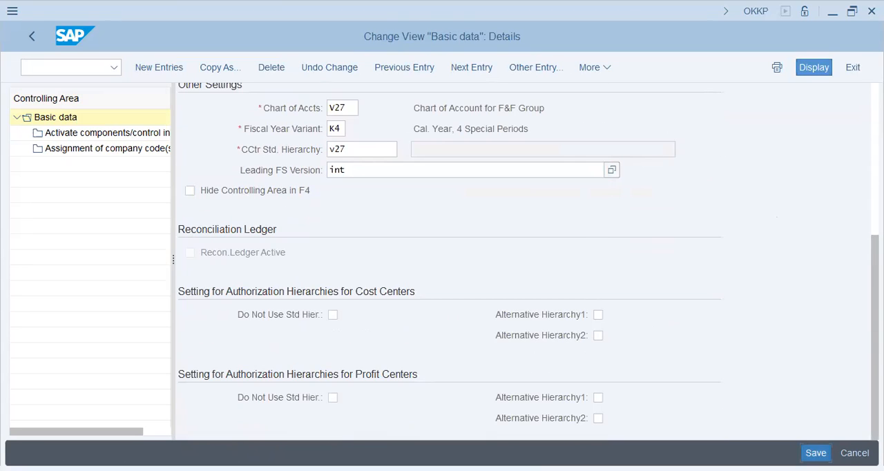
pyautogui.click(252, 388)
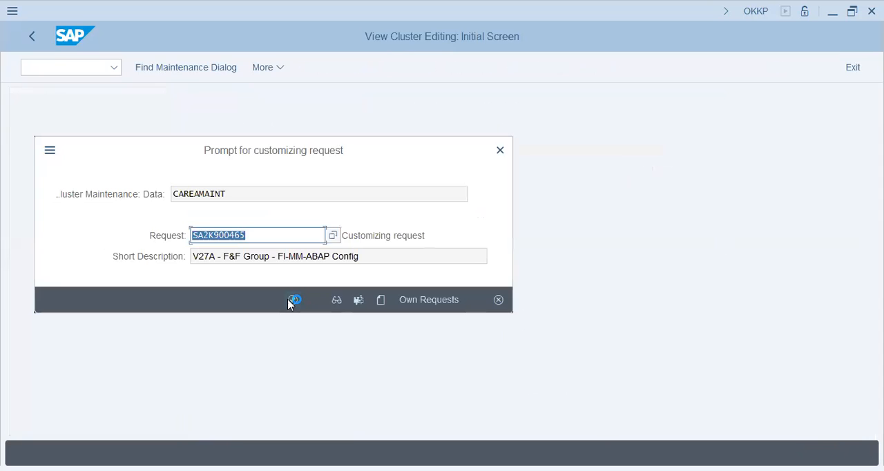
pyautogui.click(289, 302)
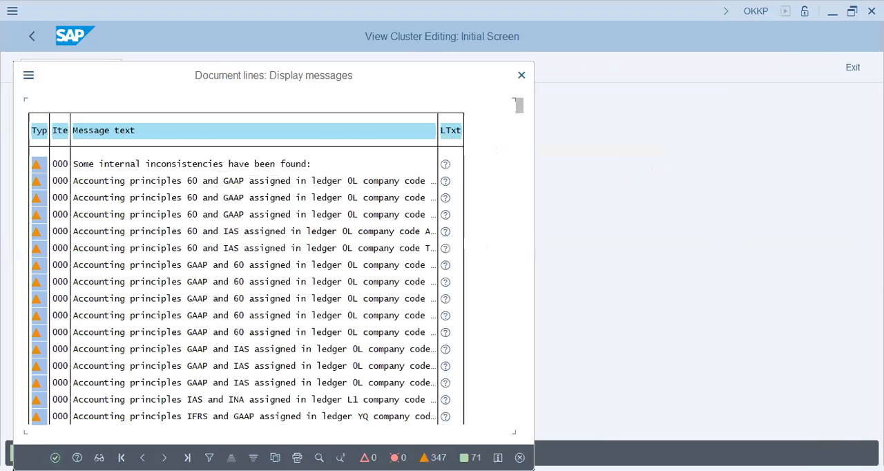
pyautogui.press('Return')
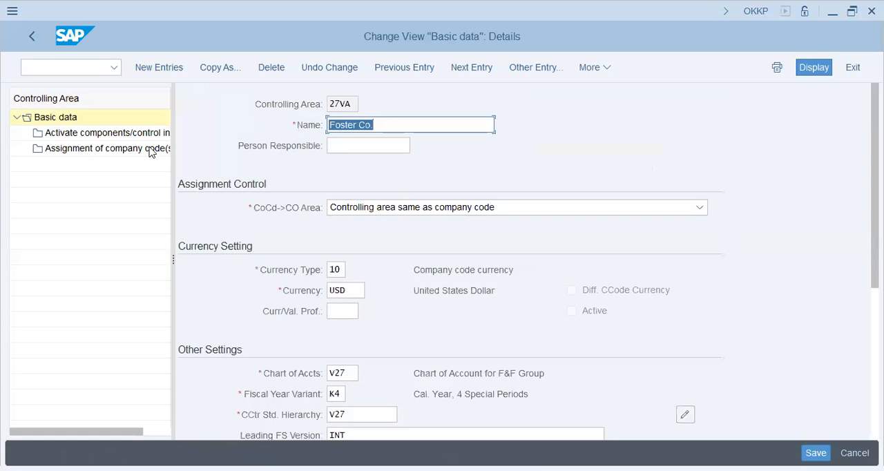
# Step: Create a components/control indicators entry for controlling area 27VA with fiscal year 2021 and Cost Centers set to Component active
pyautogui.click(84, 131)
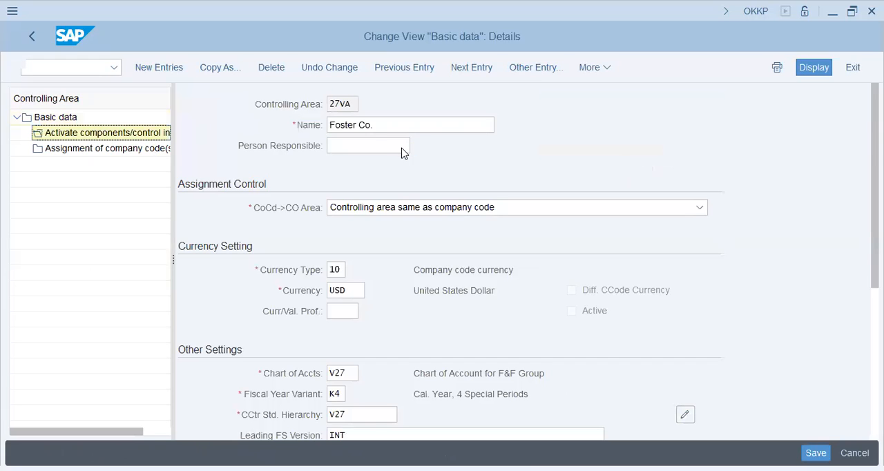
pyautogui.click(218, 74)
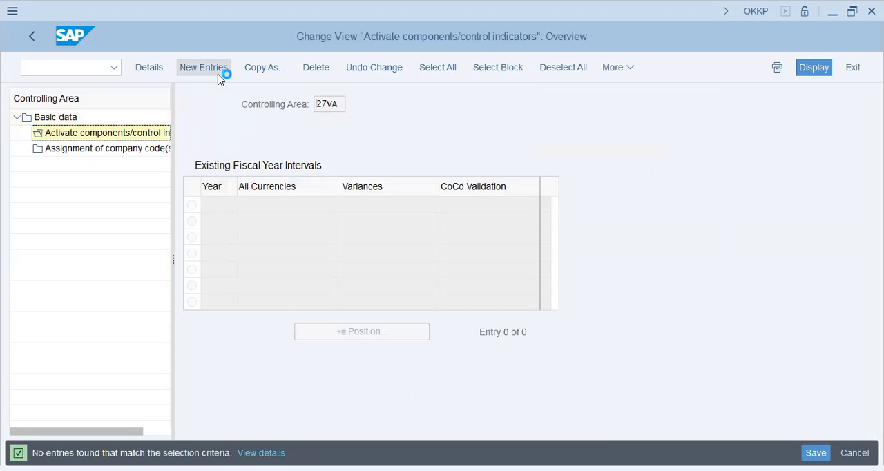
pyautogui.write('20221')
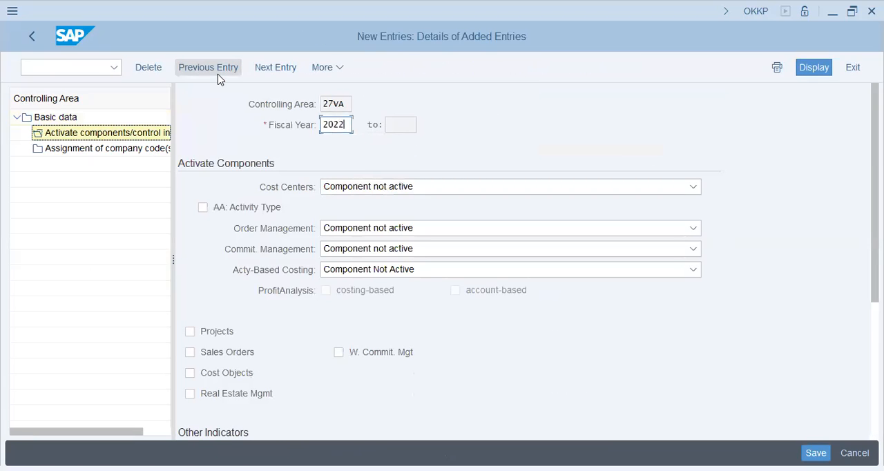
pyautogui.press('BackSpace')
pyautogui.write('1')
pyautogui.click(387, 188)
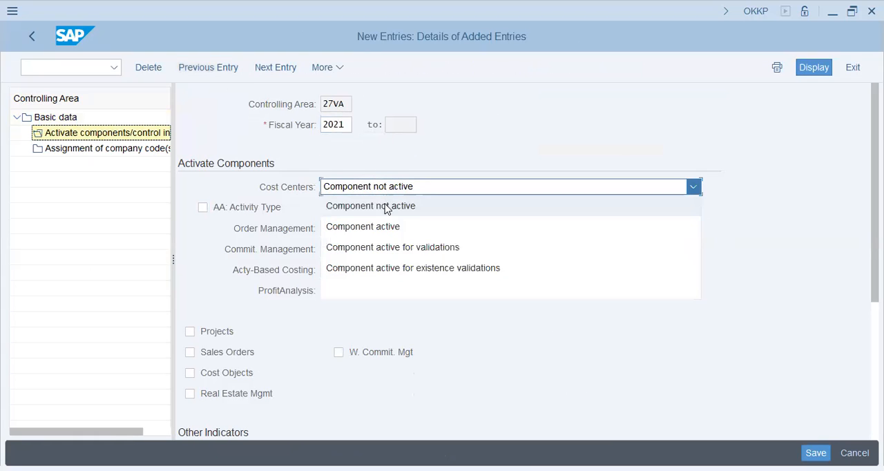
pyautogui.click(387, 228)
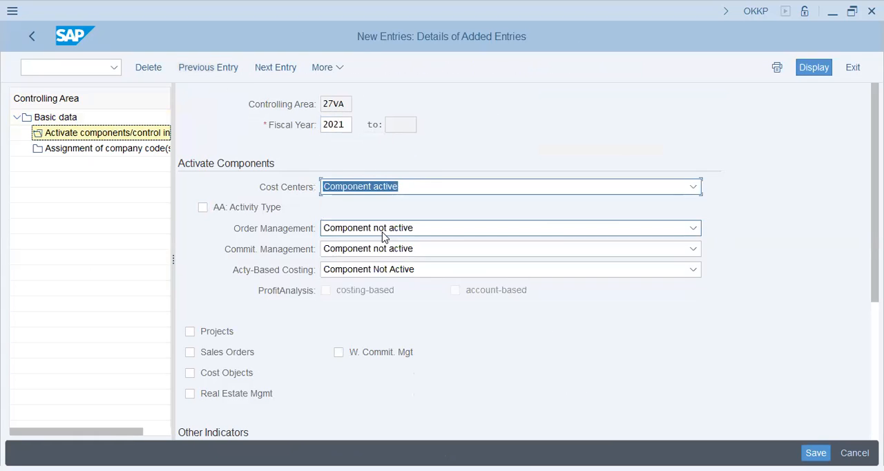
# Step: Activate the Projects, Sales Orders and Cost Objects components for the 2021 entry
pyautogui.click(215, 334)
pyautogui.click(234, 354)
pyautogui.click(239, 373)
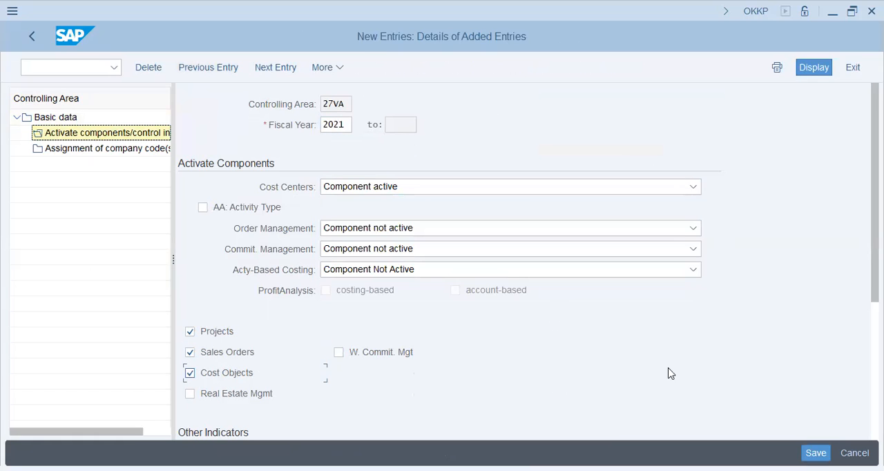
pyautogui.scroll(-5, 689, 352)
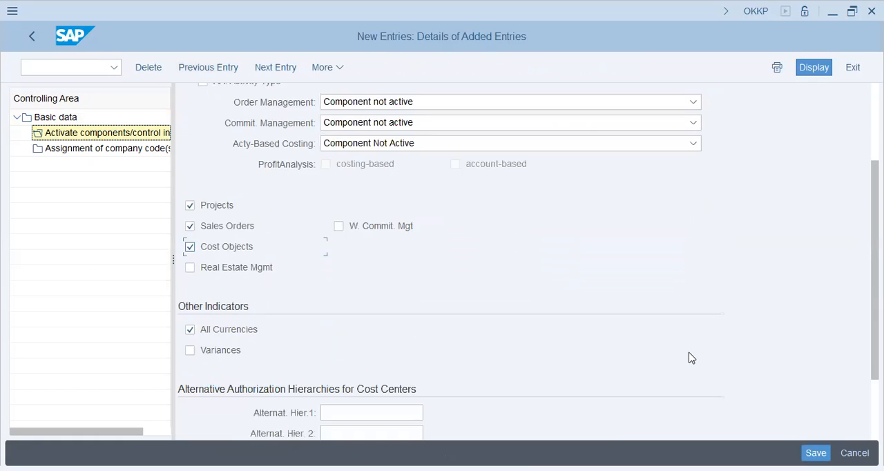
pyautogui.scroll(-1, 690, 352)
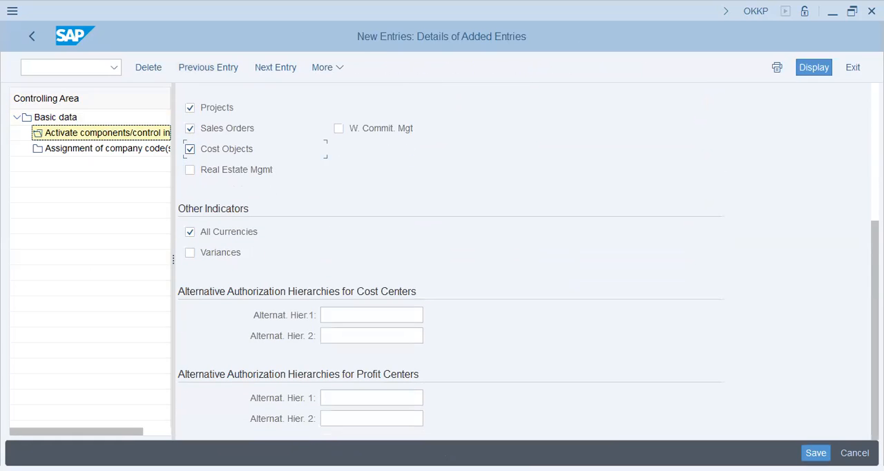
pyautogui.scroll(-2, 316, 164)
# Step: Save the component activation for 27VA and acknowledge the consistency check messages
pyautogui.click(491, 123)
pyautogui.click(816, 453)
pyautogui.press('Return')
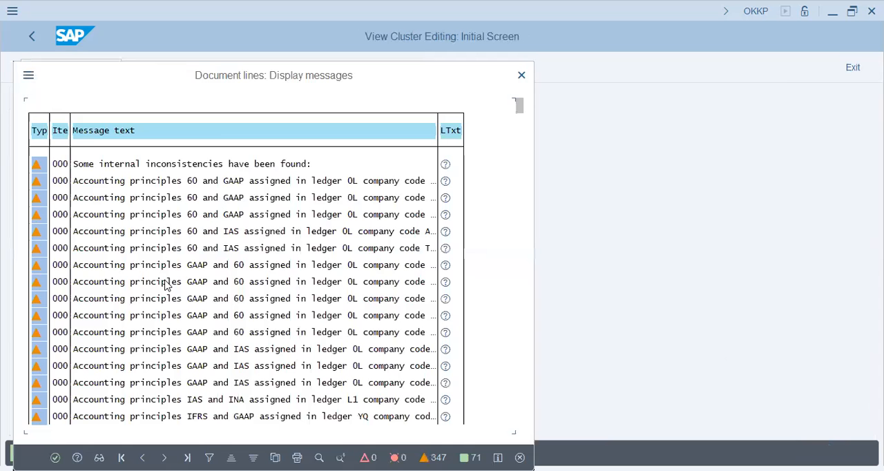
pyautogui.press('Return')
# Step: Assign company code 27VA to controlling area 27VA as a new entry and save the assignment
pyautogui.click(119, 150)
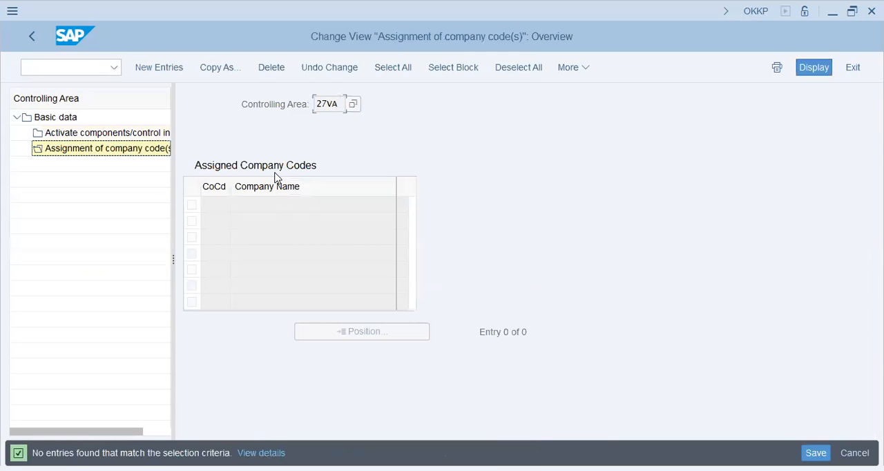
pyautogui.click(168, 69)
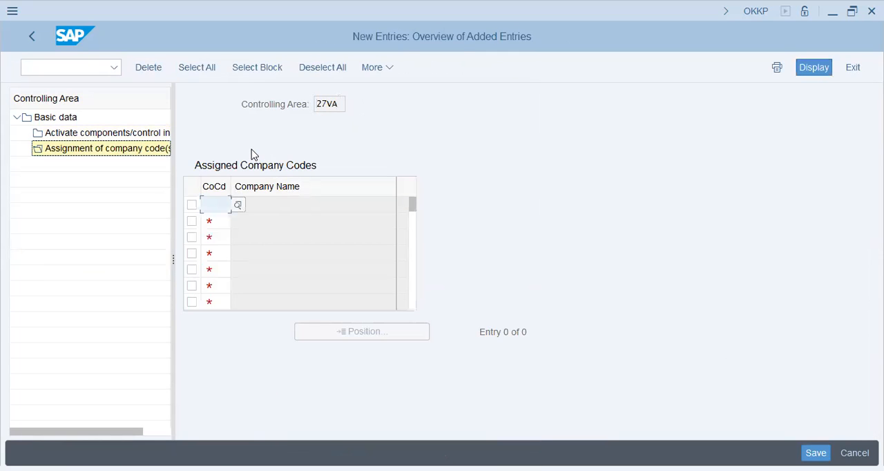
pyautogui.write('27va')
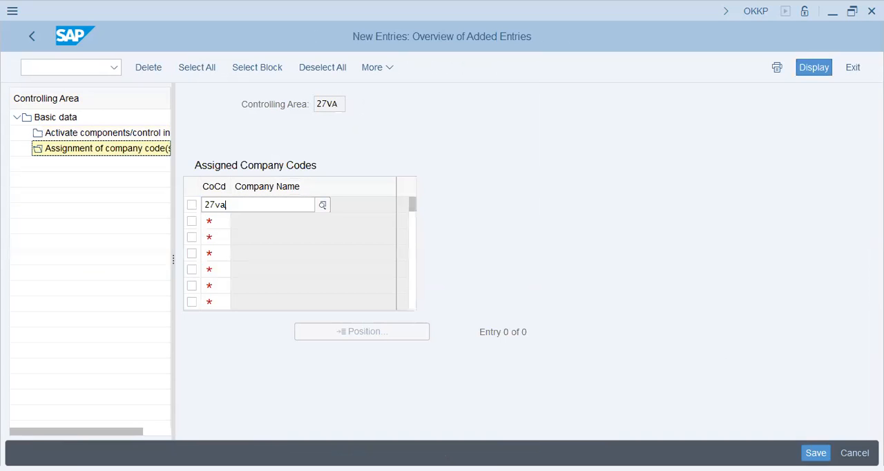
pyautogui.press('Return')
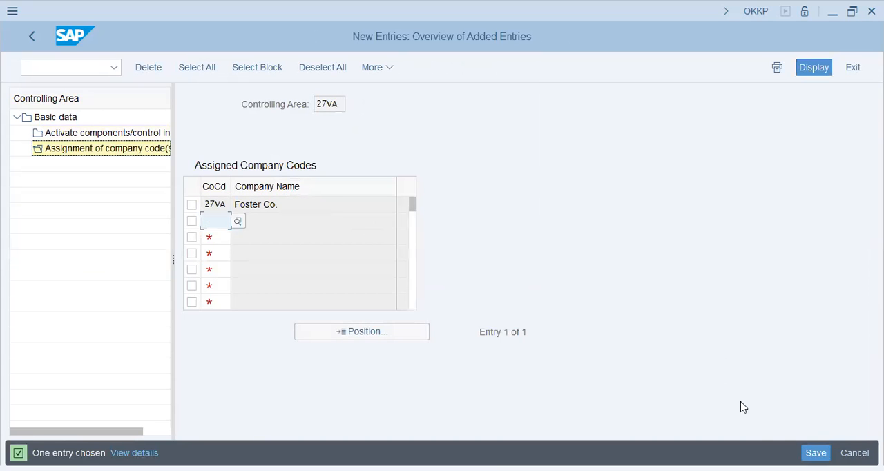
pyautogui.click(819, 452)
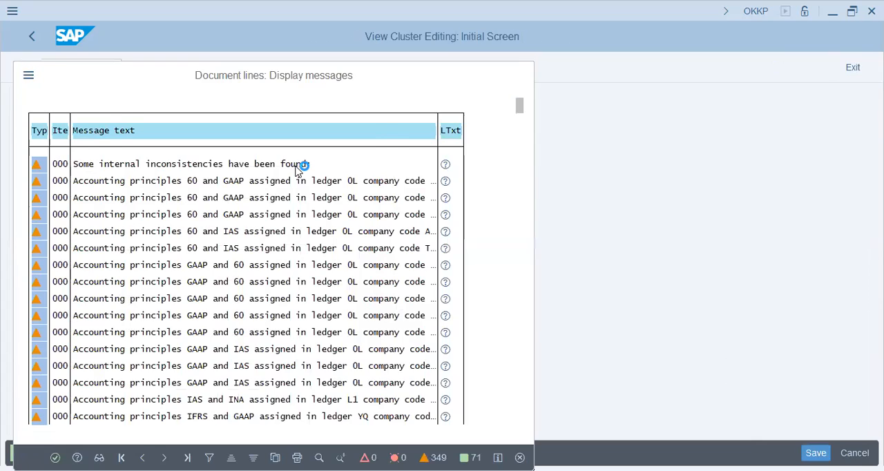
pyautogui.press('Return')
# Step: Review controlling area 27VA's basic data, including its chart of accounts and fiscal year variant, and its company code assignment
pyautogui.click(260, 210)
pyautogui.click(68, 121)
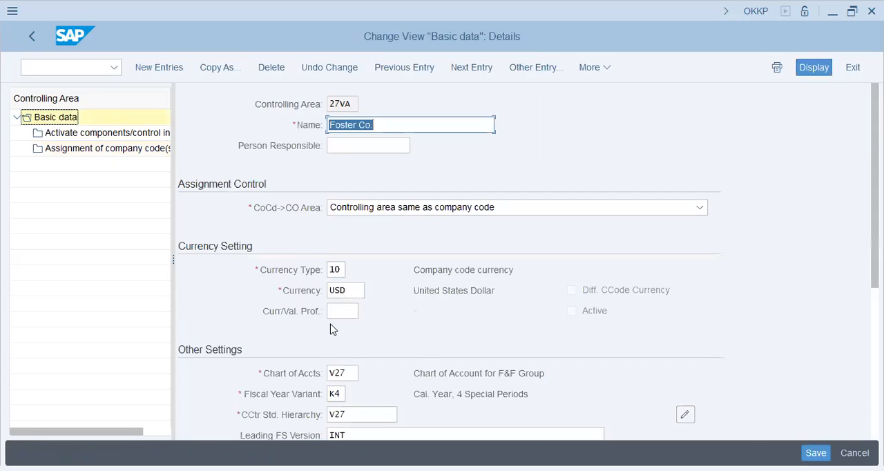
pyautogui.scroll(-1, 331, 330)
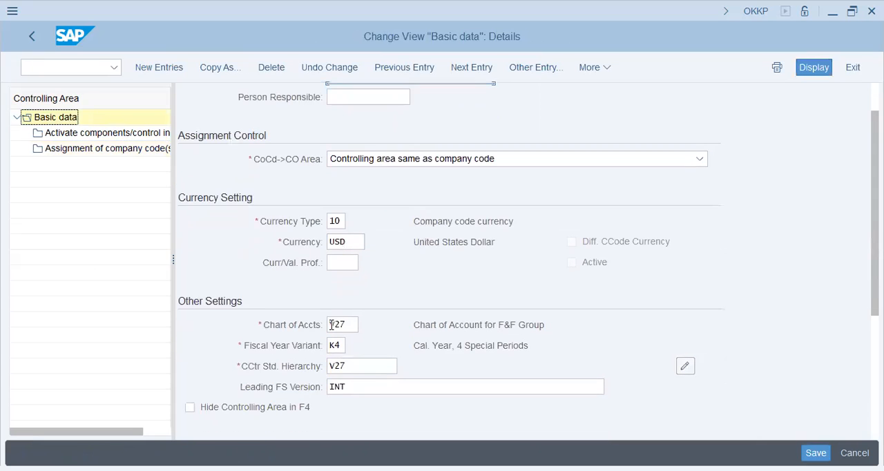
pyautogui.click(349, 321)
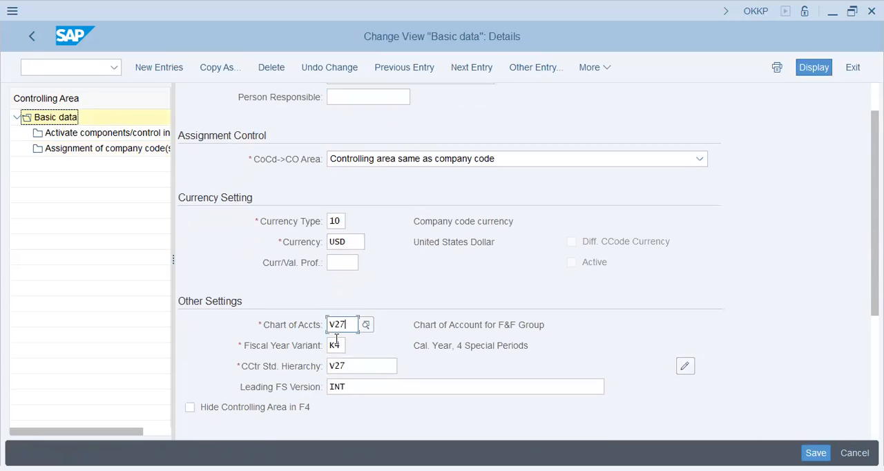
pyautogui.click(335, 345)
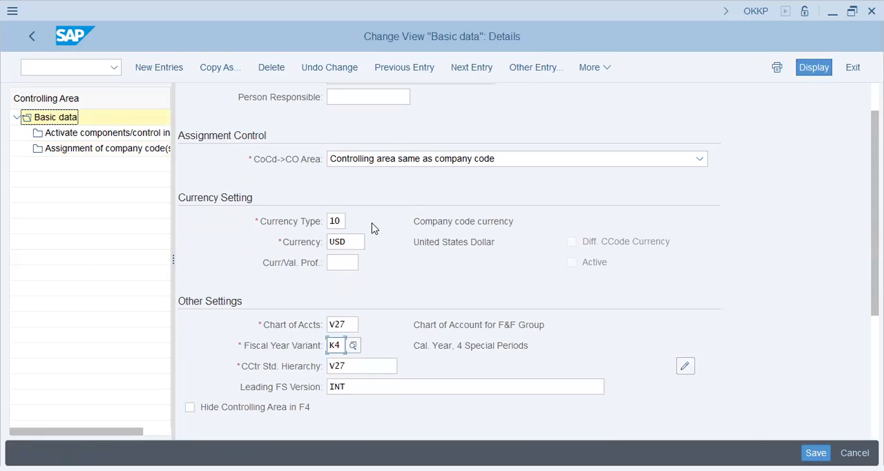
pyautogui.click(113, 148)
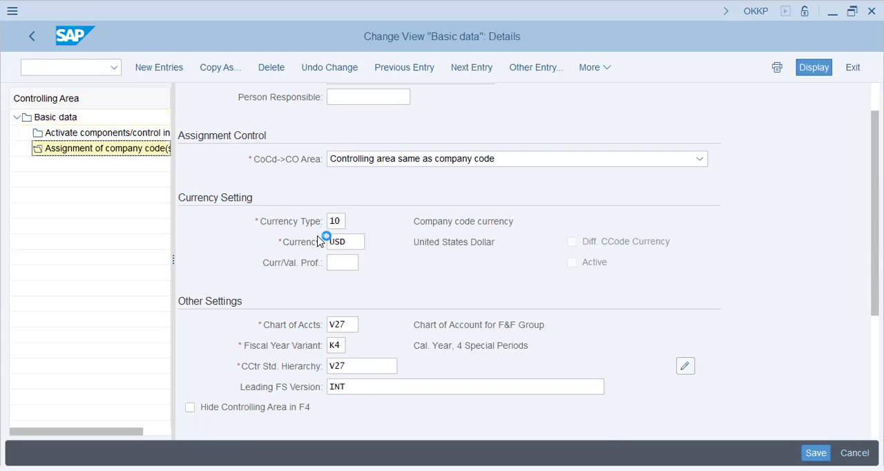
pyautogui.click(214, 204)
pyautogui.moveTo(214, 202); pyautogui.dragTo(213, 231)
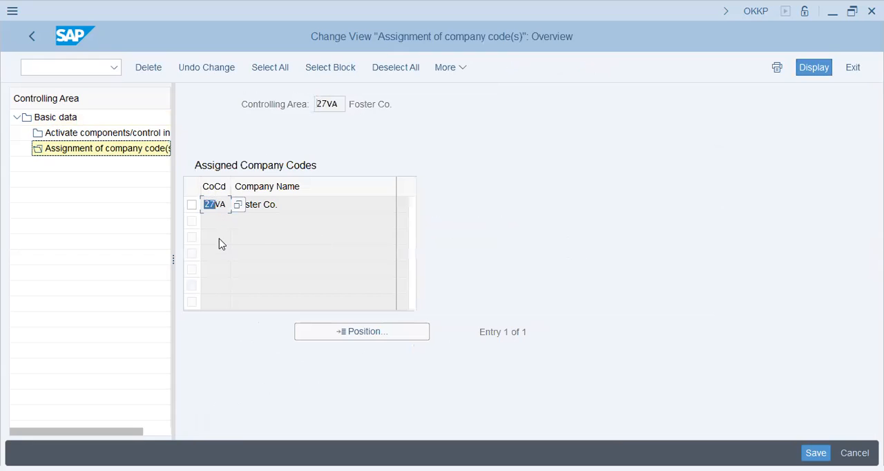